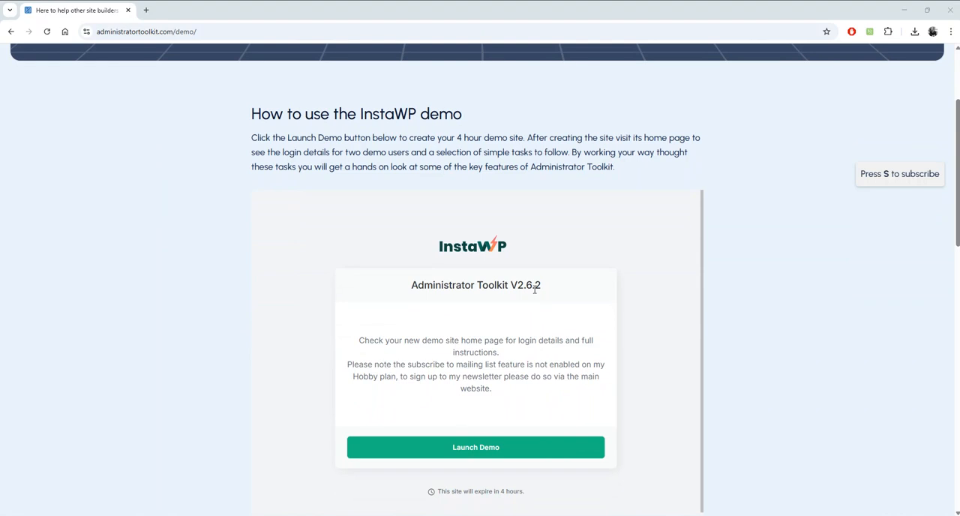
- Launch the InstaWP demo of Administrator Toolkit V2.6.2 from the demo page
scroll(757, 299, up, 1)
scroll(756, 299, up, 2)
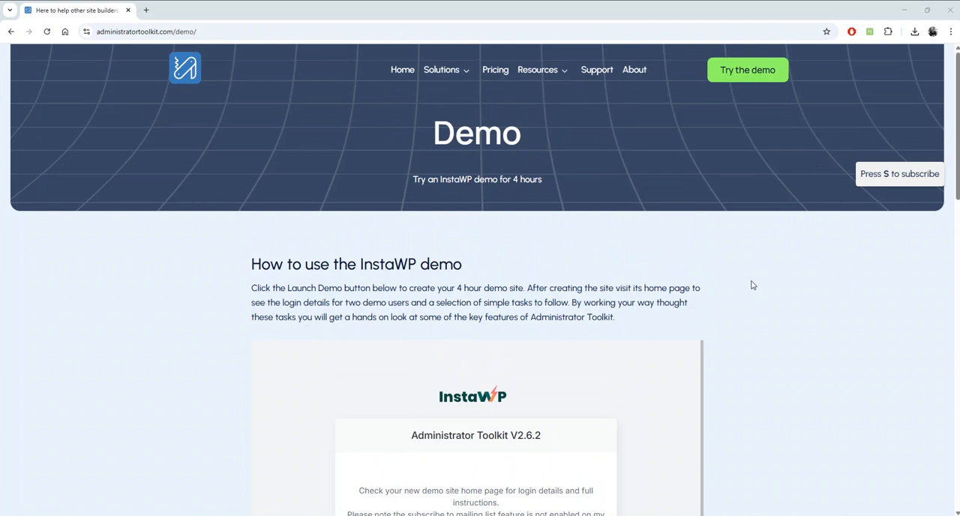
scroll(752, 285, down, 2)
click(504, 448)
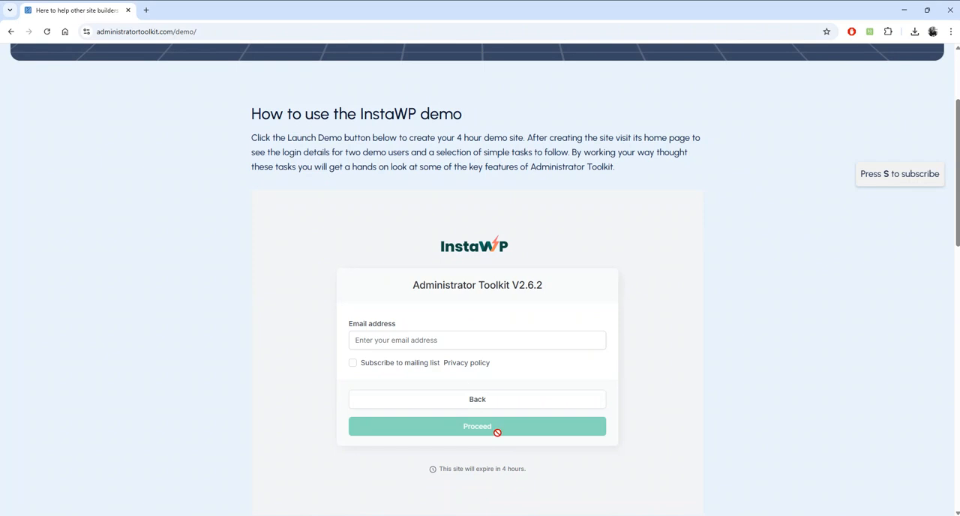
- Enter the email address for the demo and proceed with creating the WordPress site
click(450, 339)
click(454, 368)
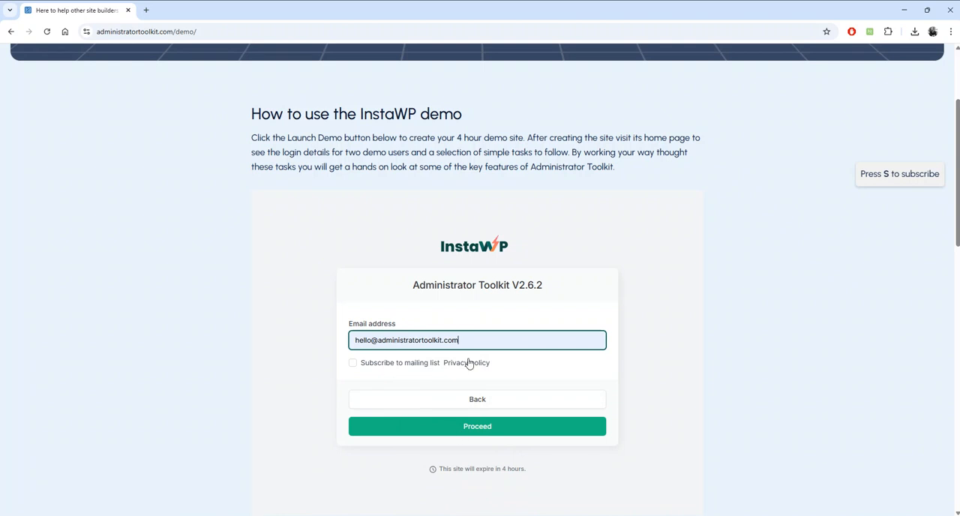
click(475, 426)
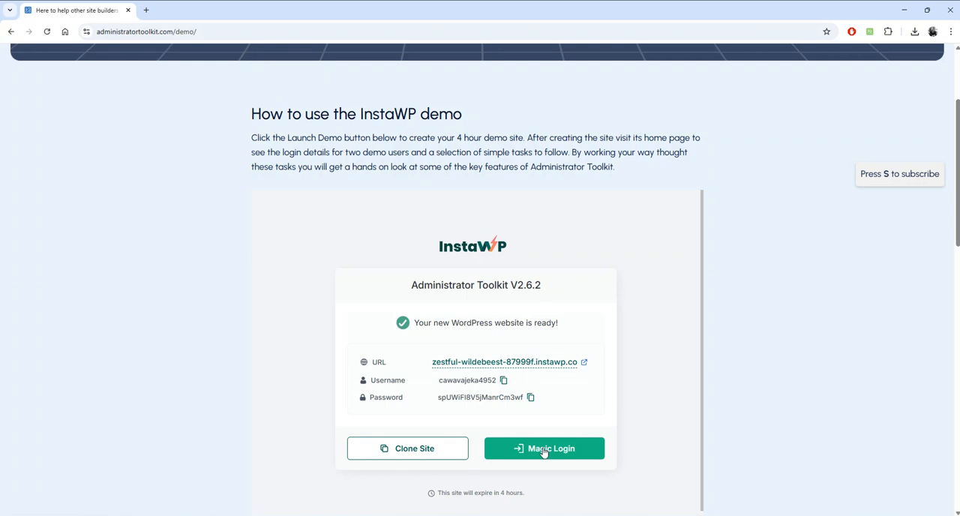
- Open the new demo site's home page and read its introductory notes, demo user accounts and tasks
click(532, 367)
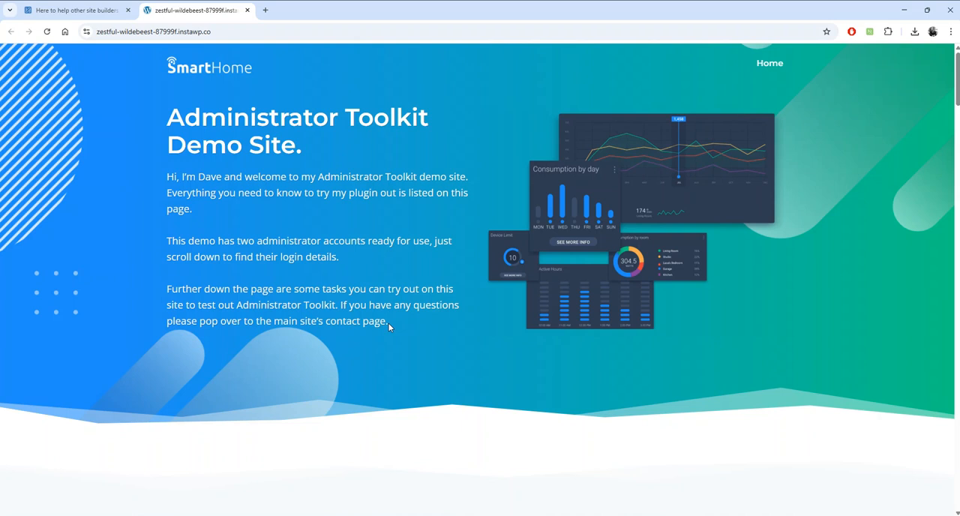
scroll(388, 323, down, 5)
scroll(235, 262, down, 1)
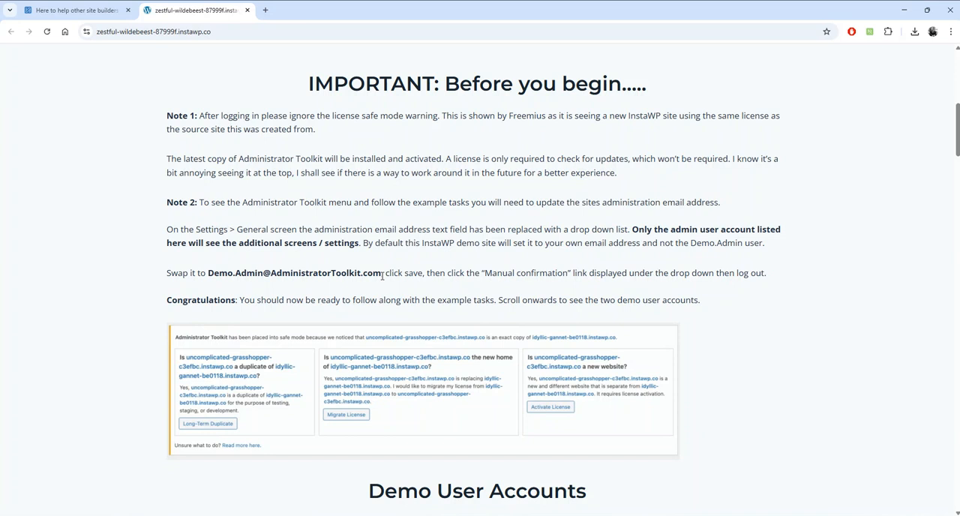
scroll(427, 290, down, 3)
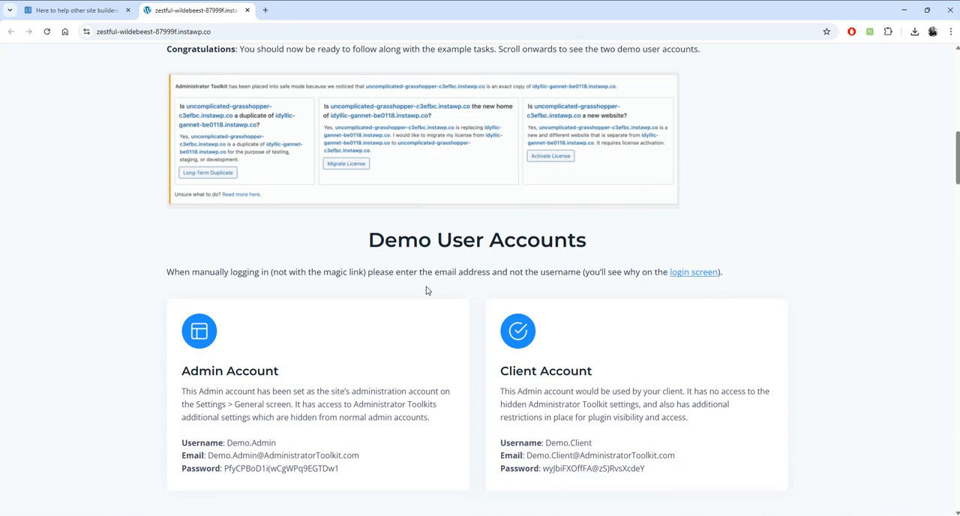
scroll(427, 290, down, 2)
scroll(427, 290, down, 1)
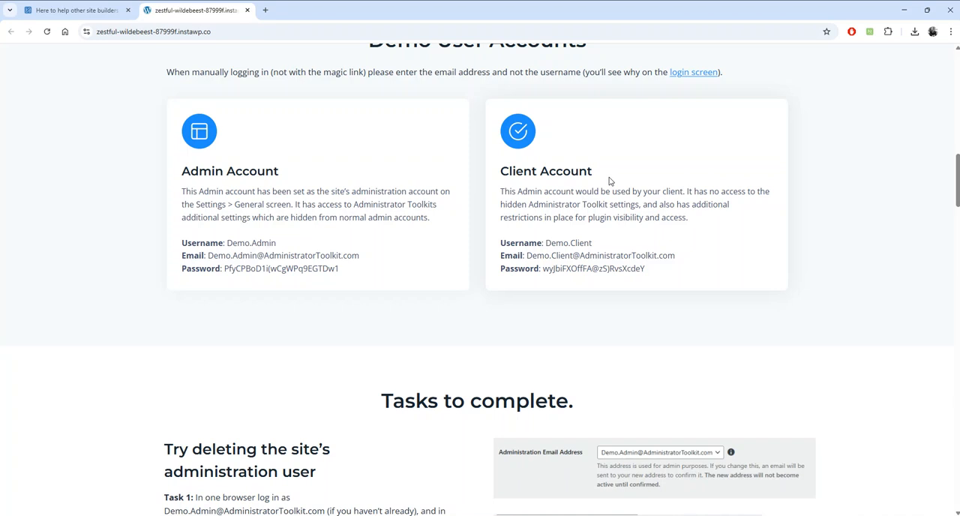
scroll(386, 291, down, 1)
scroll(386, 293, down, 3)
scroll(389, 302, up, 2)
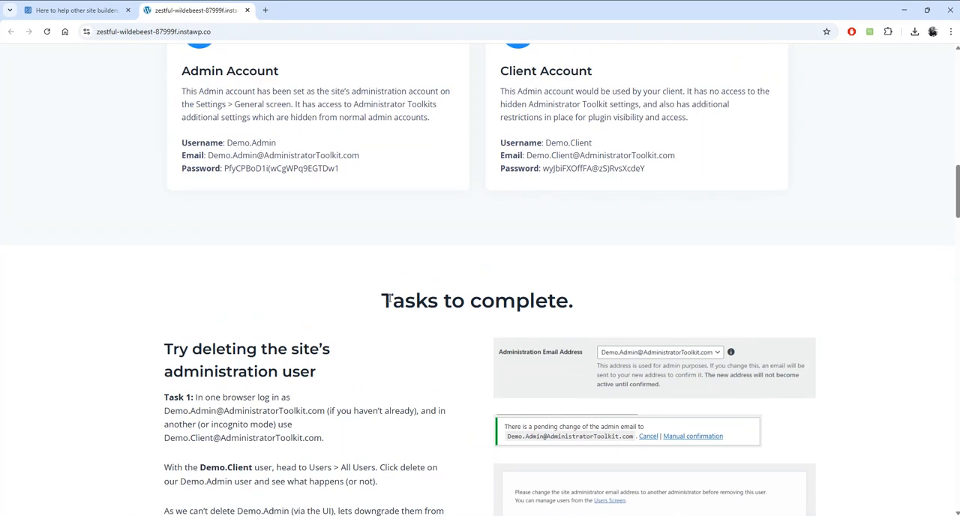
- Copy the demo site's URL and open its wp-admin address in a new browser tab
right_click(219, 11)
click(135, 32)
key(ctrl+c)
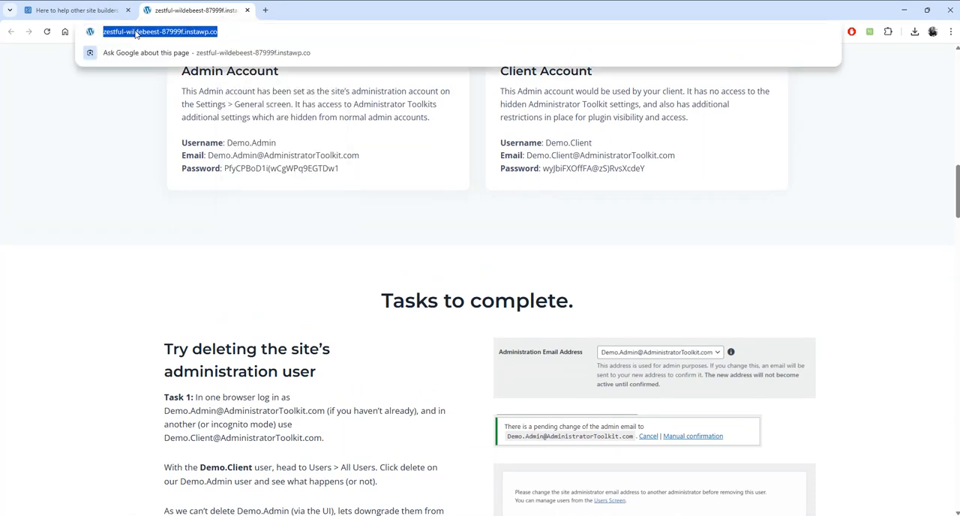
click(267, 10)
key(ctrl+v)
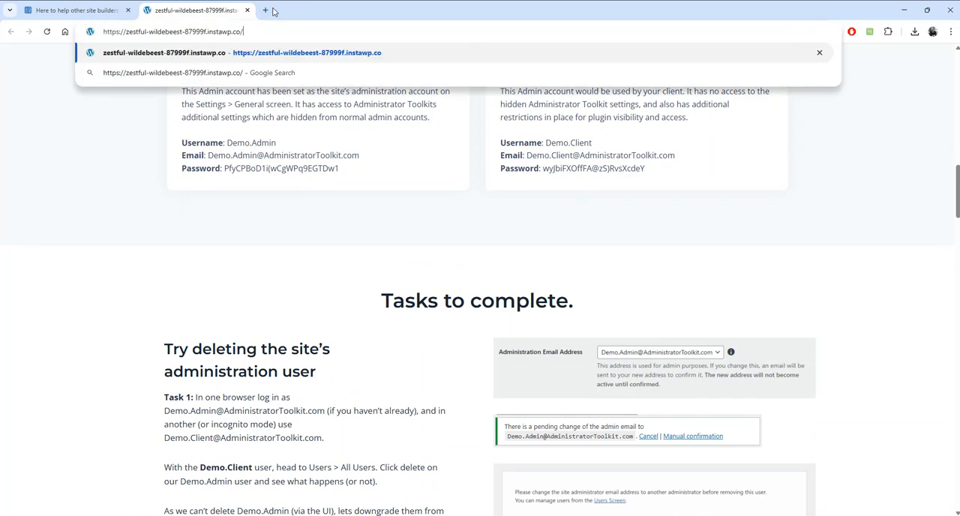
click(264, 10)
key(ctrl+v)
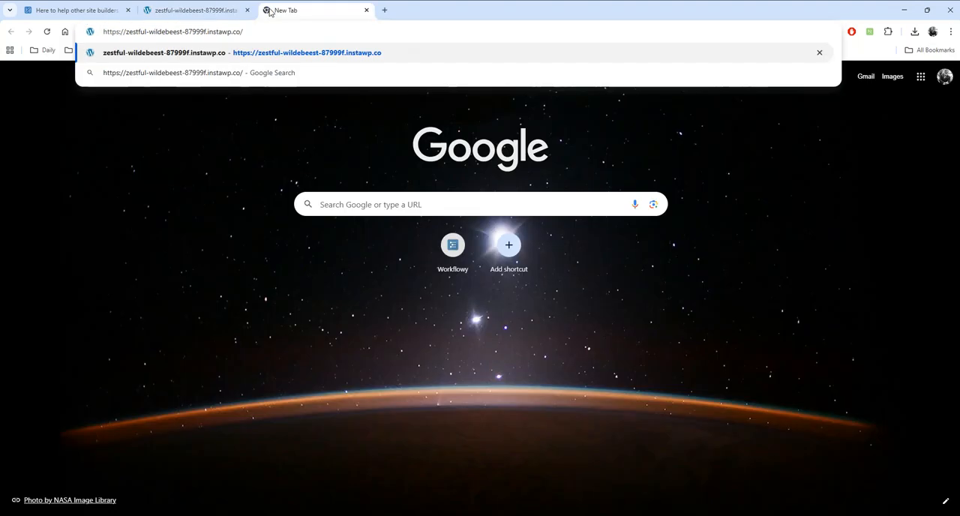
text(wp-admin)
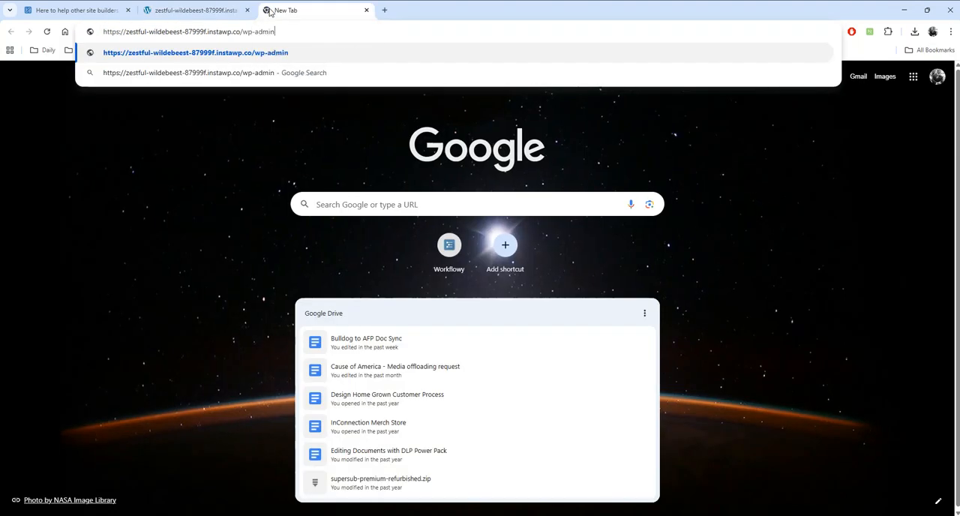
key(Return)
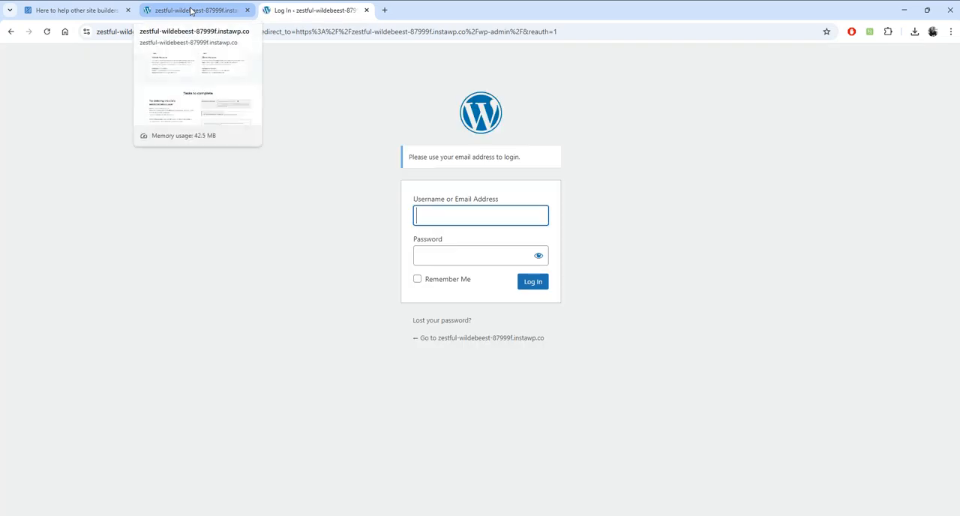
click(191, 11)
drag(358, 157, 208, 156)
key(ctrl+c)
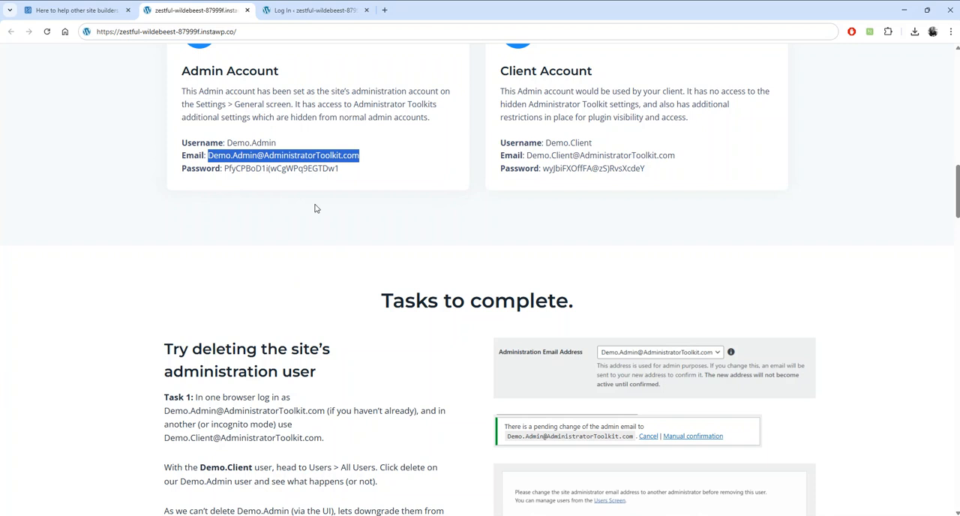
scroll(315, 208, up, 2)
click(315, 10)
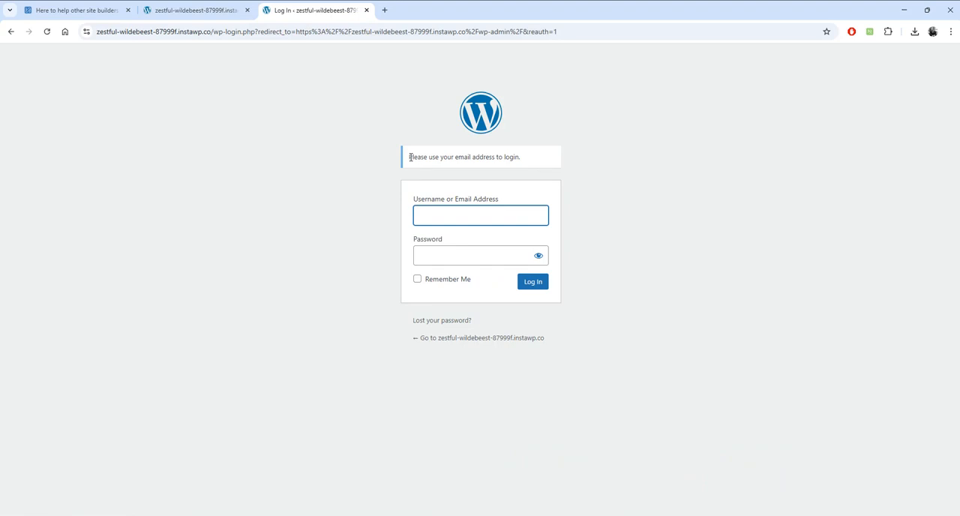
key(ctrl+v)
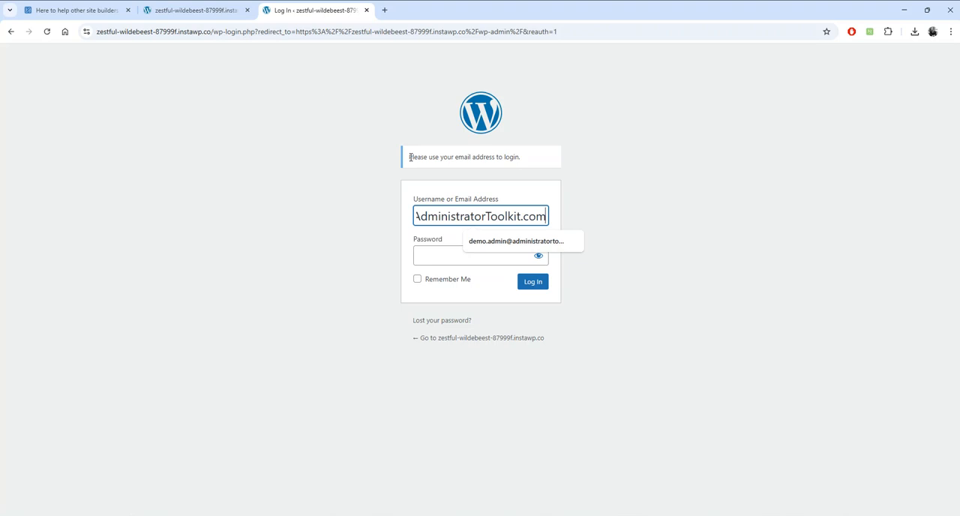
- Copy the Admin Account's password into the login form, log in and dismiss the offer to save the password
click(206, 14)
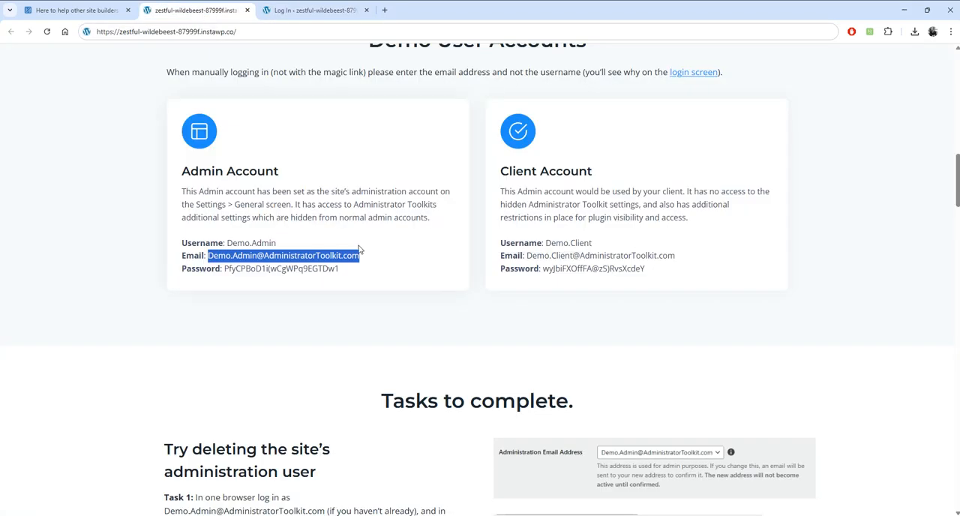
drag(348, 271, 295, 272)
drag(235, 269, 224, 268)
click(324, 14)
click(473, 253)
key(ctrl+v)
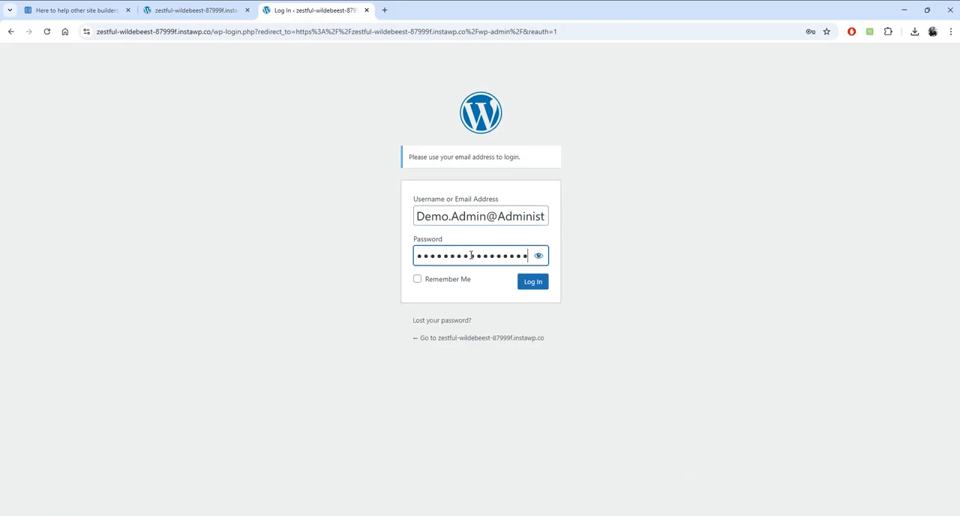
click(545, 284)
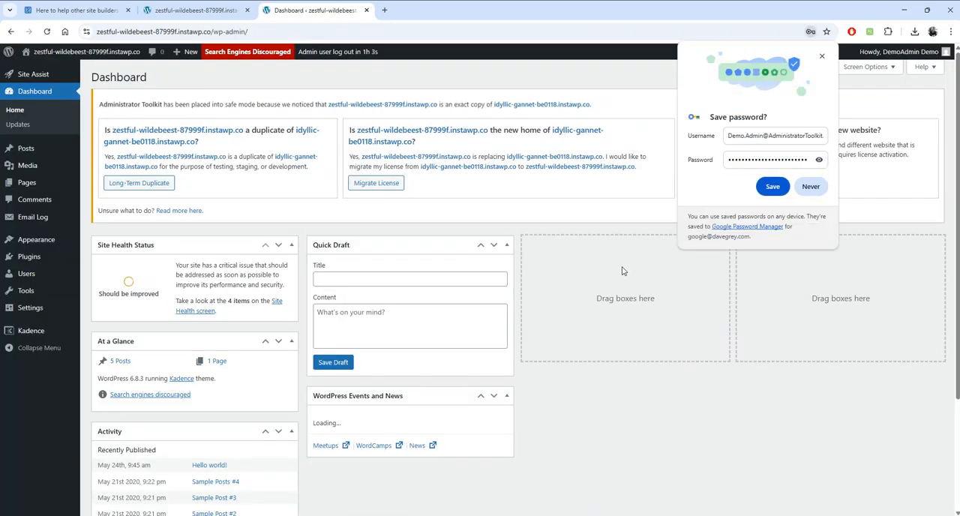
click(821, 58)
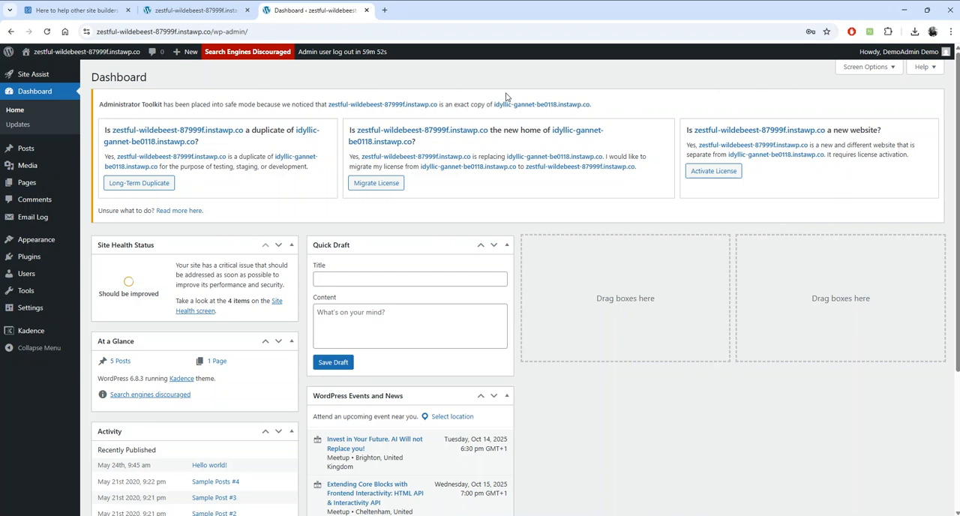
- In the site's General Settings, set the Administration Email Address to the Demo.Admin account's email
mouse_move(36, 311)
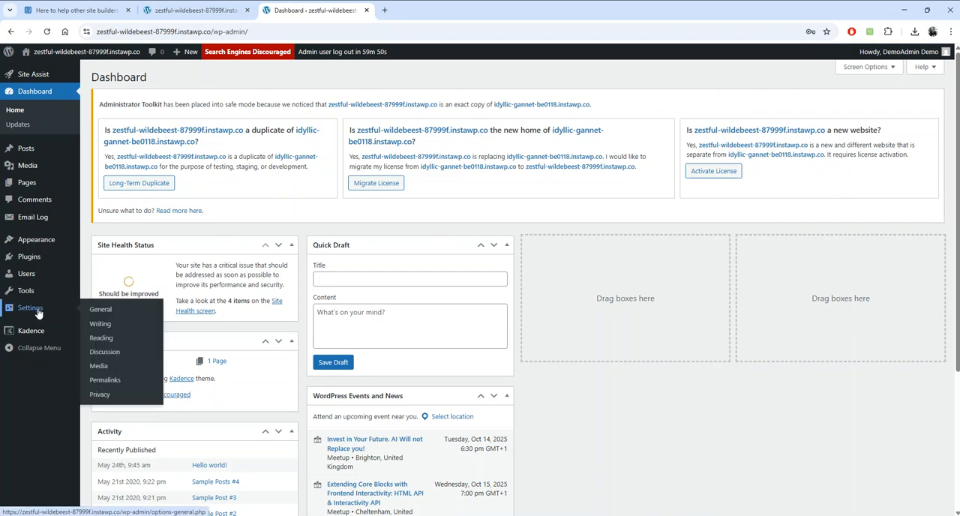
click(101, 310)
scroll(483, 306, down, 2)
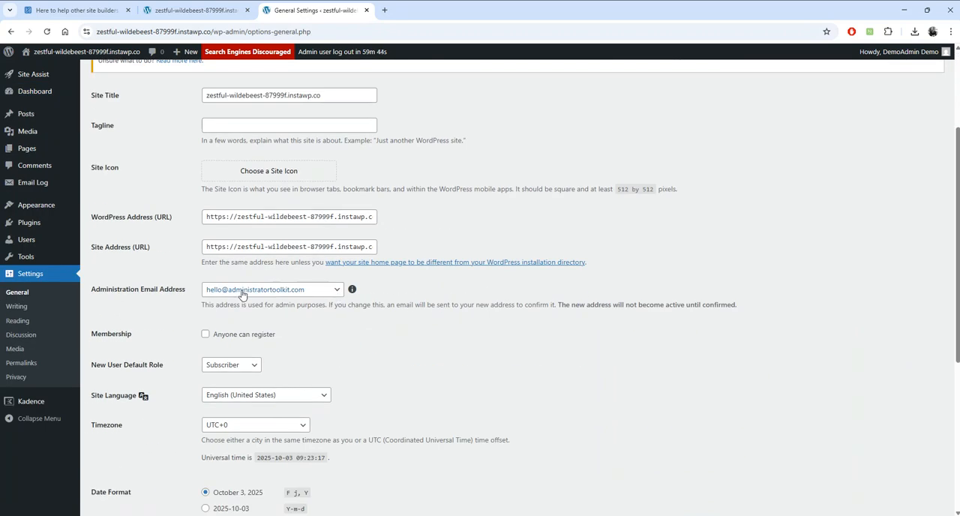
click(329, 294)
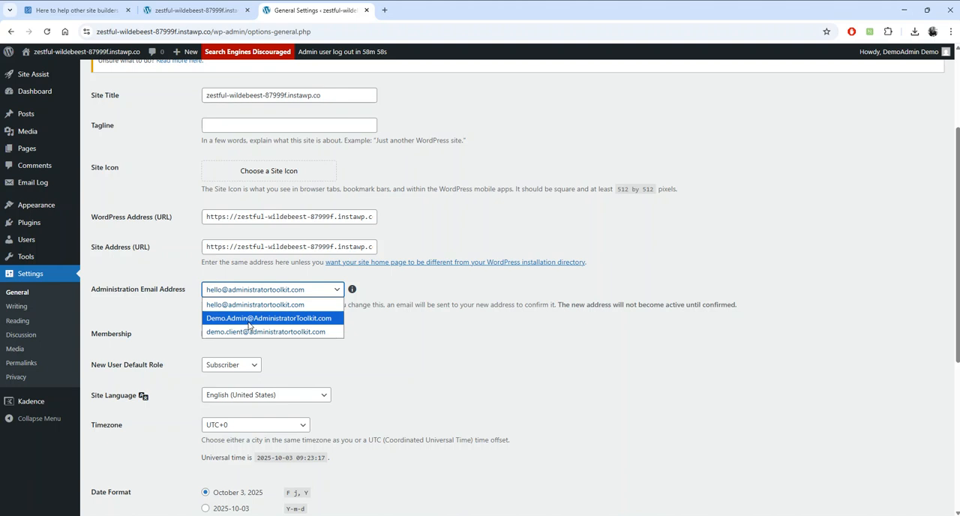
click(248, 321)
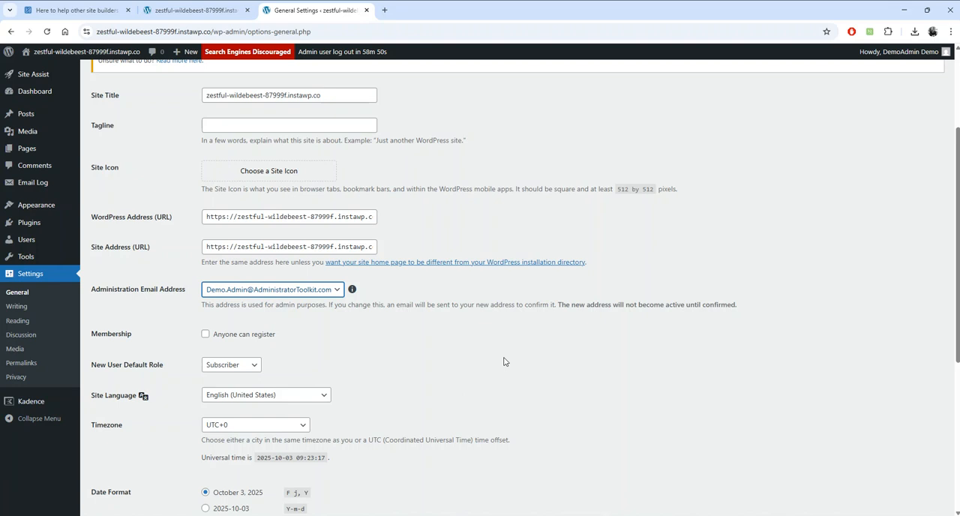
- Save the general settings and manually confirm the pending admin email change
scroll(497, 360, down, 4)
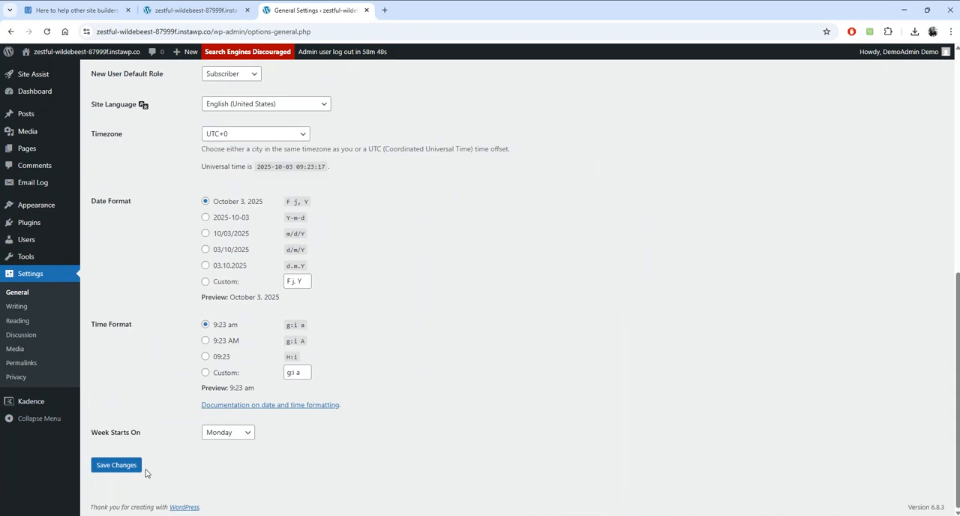
click(119, 466)
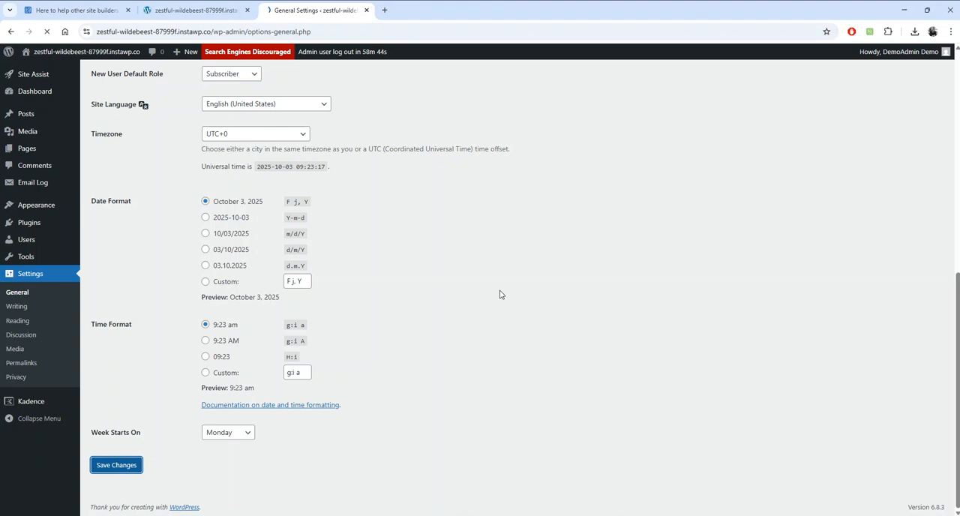
scroll(511, 353, down, 2)
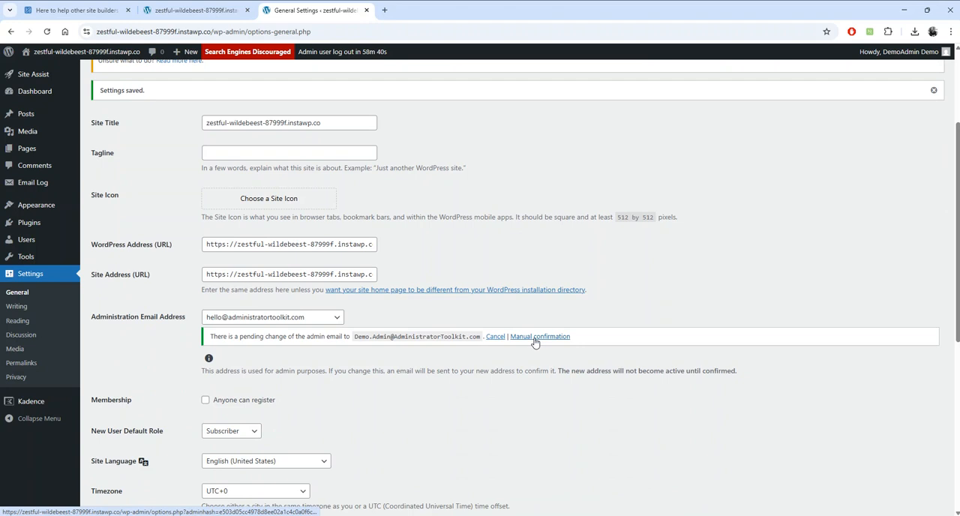
click(535, 339)
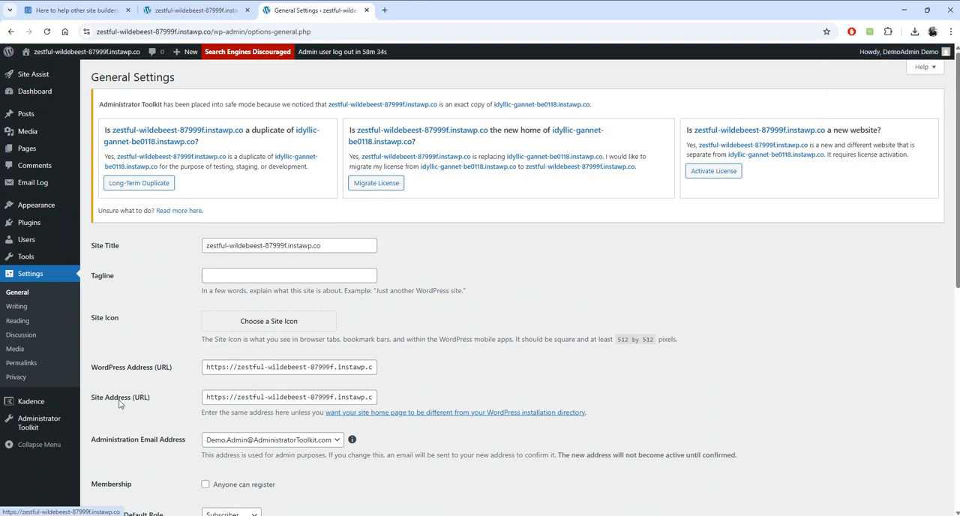
- Open Administrator Toolkit's Getting Started page and look through its setup steps
mouse_move(66, 422)
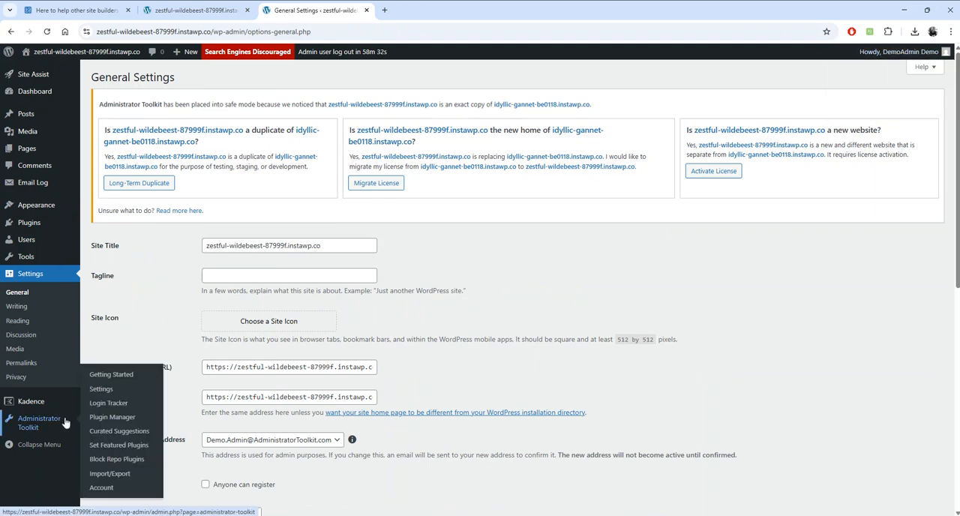
click(113, 377)
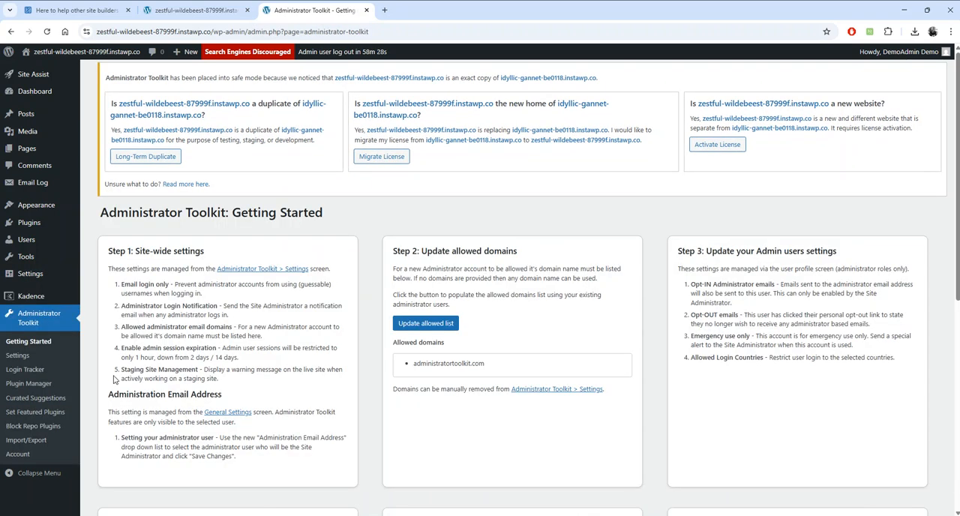
scroll(369, 345, down, 2)
scroll(369, 344, down, 2)
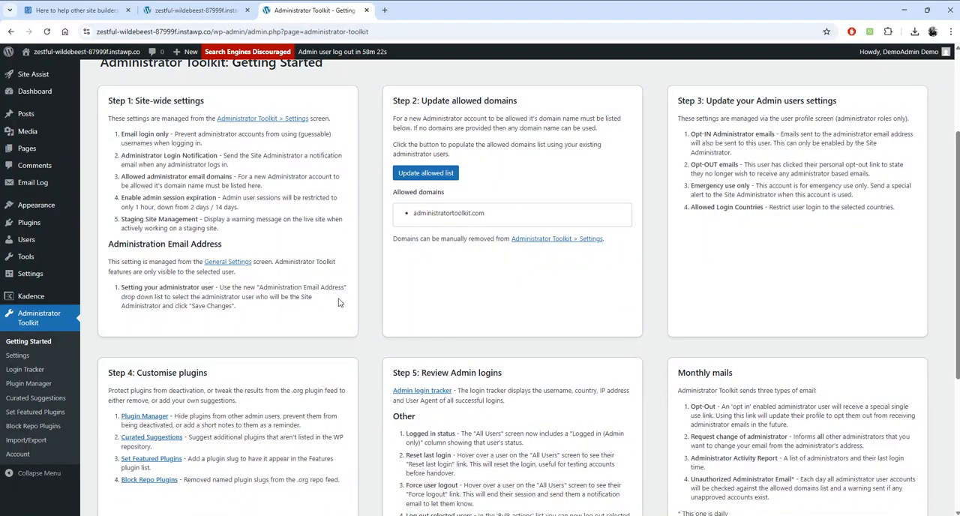
- Return to the demo home page and review Task 1 and the Client Account's login details
click(189, 17)
scroll(420, 359, down, 5)
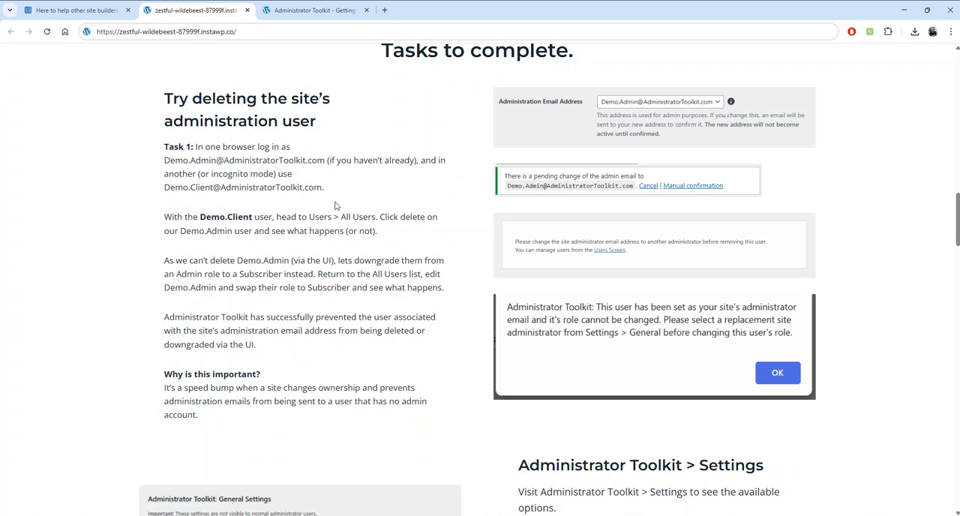
scroll(390, 222, up, 4)
scroll(399, 230, up, 2)
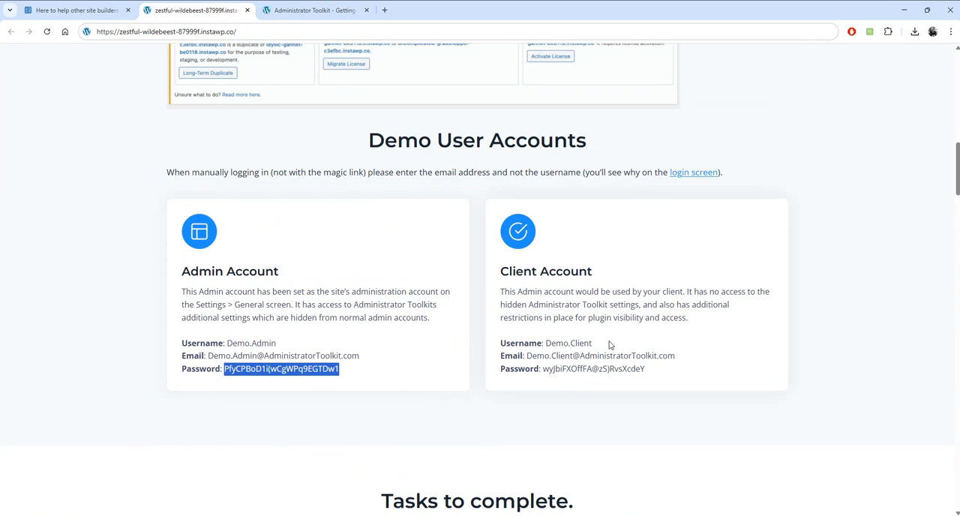
click(291, 38)
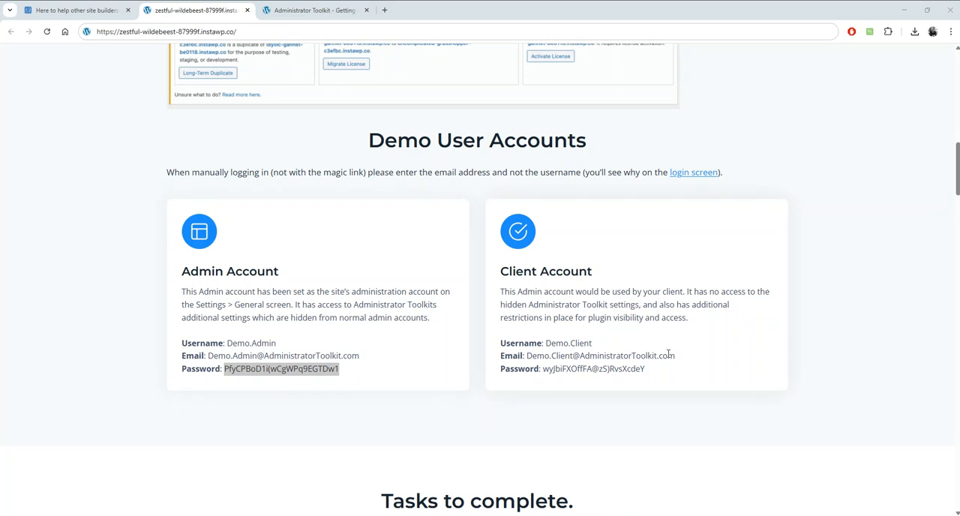
drag(674, 356, 526, 357)
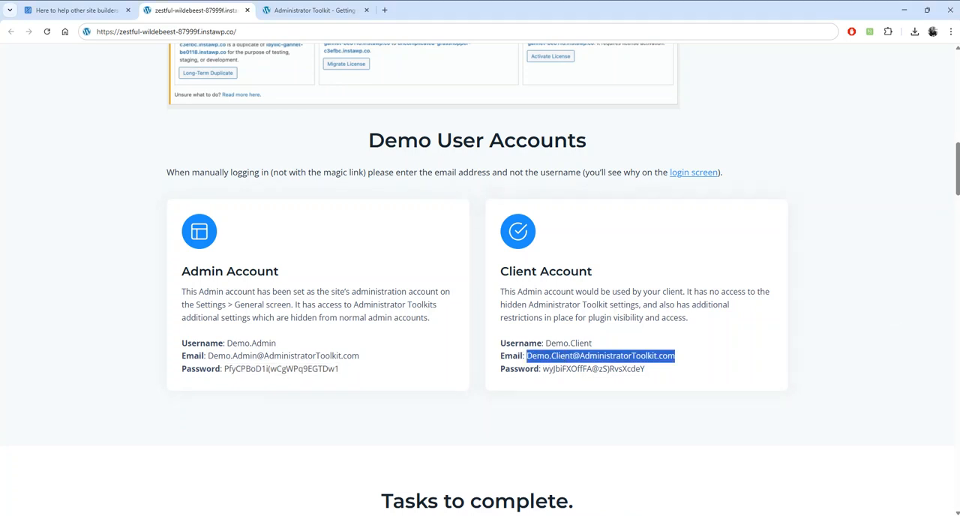
drag(664, 370, 542, 370)
key(alt+Tab)
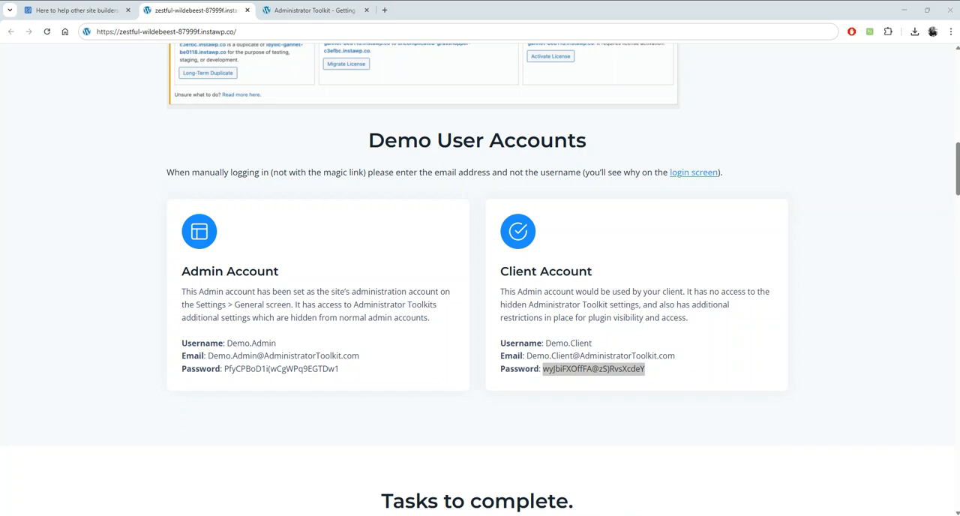
drag(959, 20, 470, 41)
double_click(469, 40)
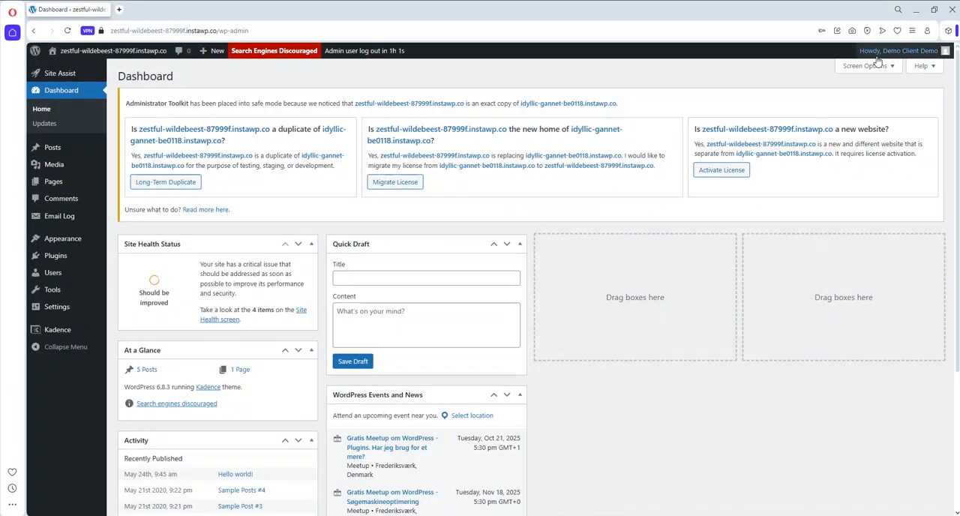
- As Demo.Client, open the list of all users and try to delete the Demo.Admin user
mouse_move(881, 58)
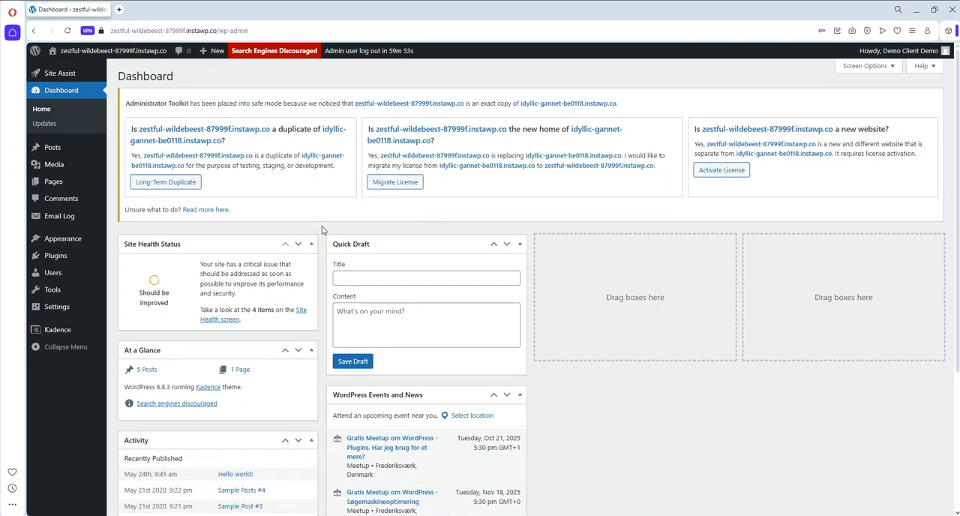
mouse_move(39, 272)
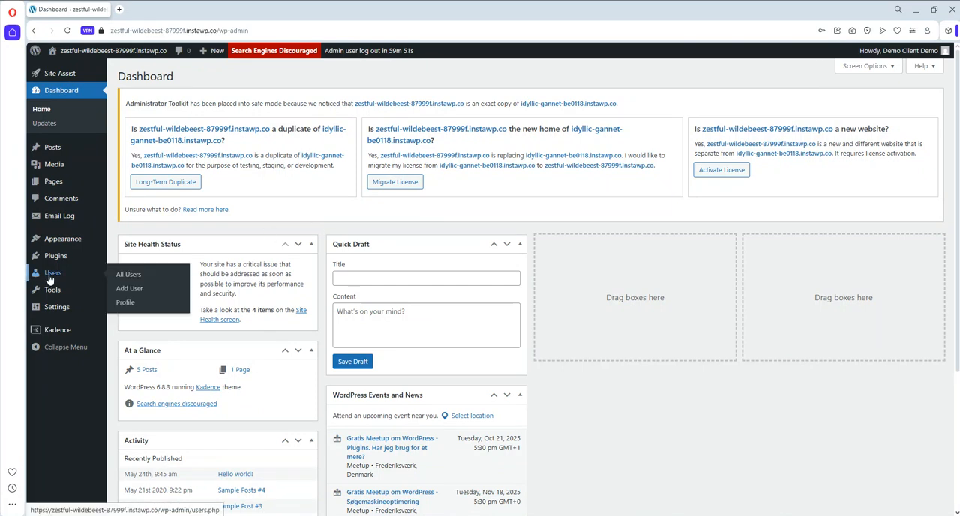
click(129, 276)
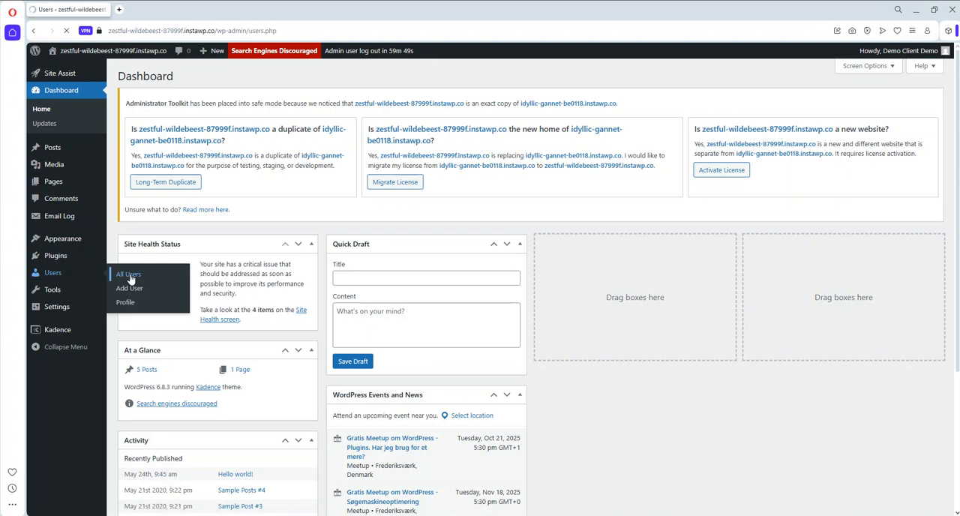
mouse_move(291, 381)
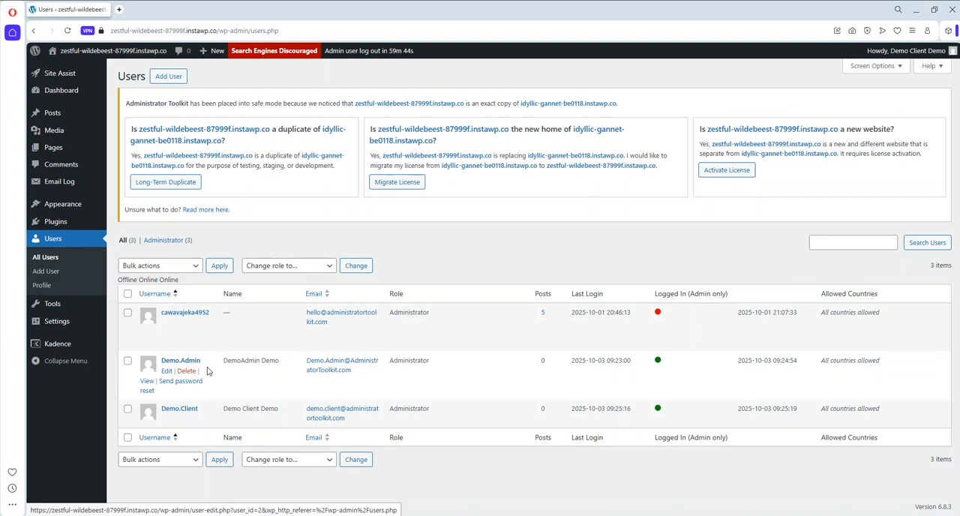
click(184, 370)
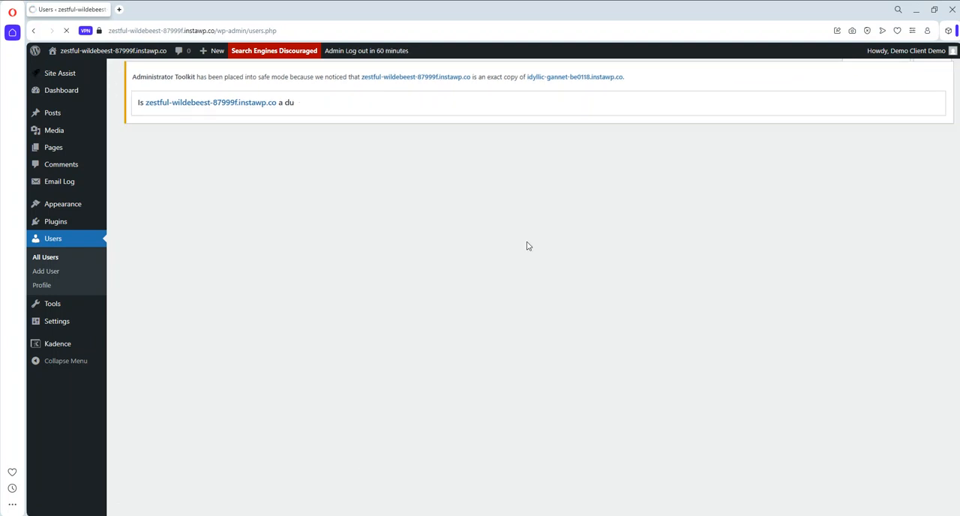
click(160, 292)
click(171, 342)
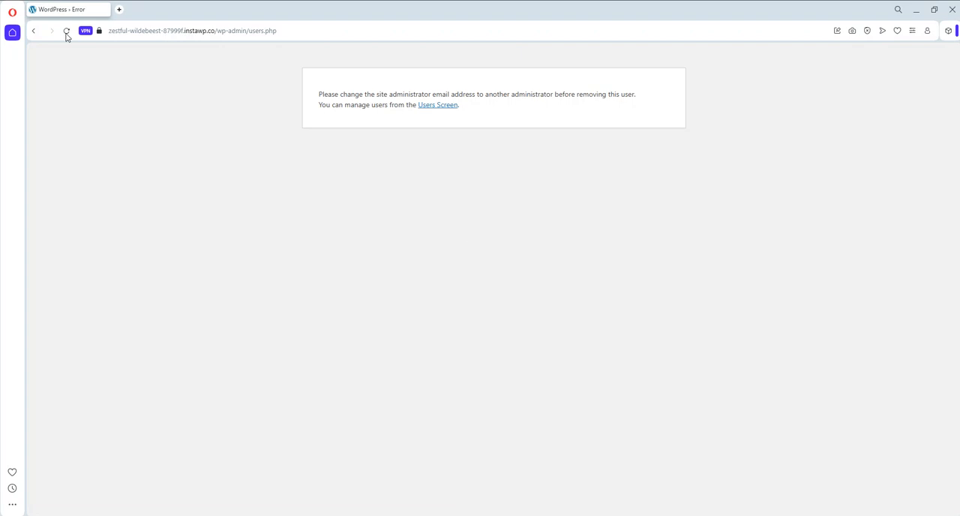
- Return to the Demo.Admin deletion form and check the option for attributing all content to another user
click(34, 33)
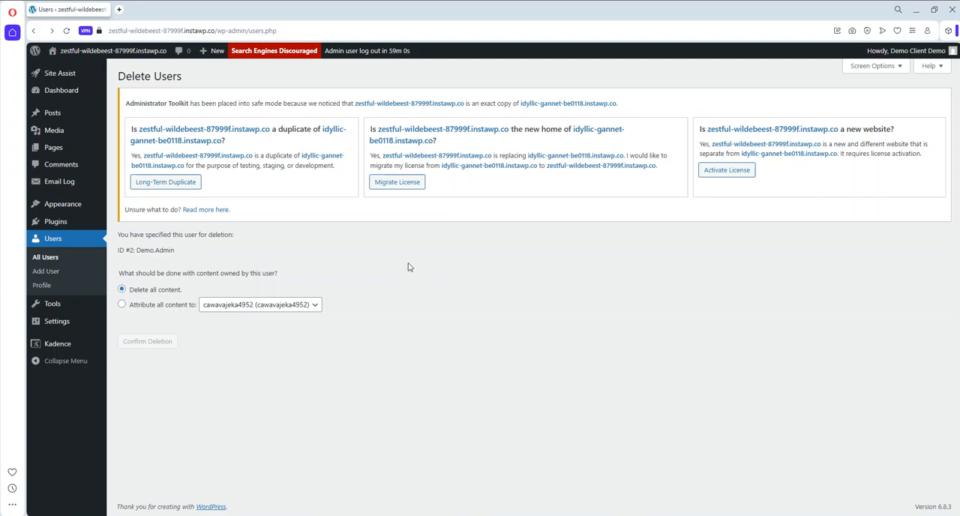
click(158, 305)
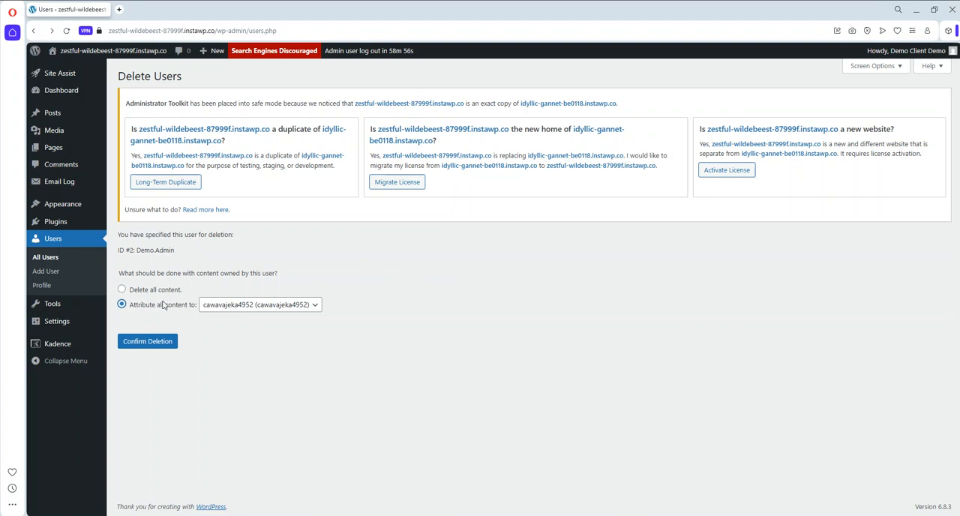
click(222, 307)
click(422, 287)
- Open Demo.Admin for editing from the list of all users and try to change the role to Subscriber
click(54, 258)
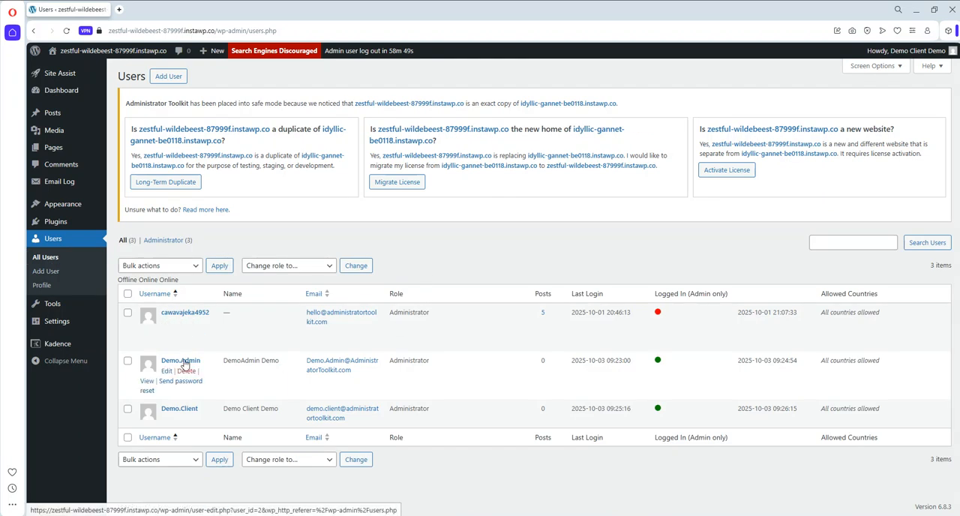
click(167, 371)
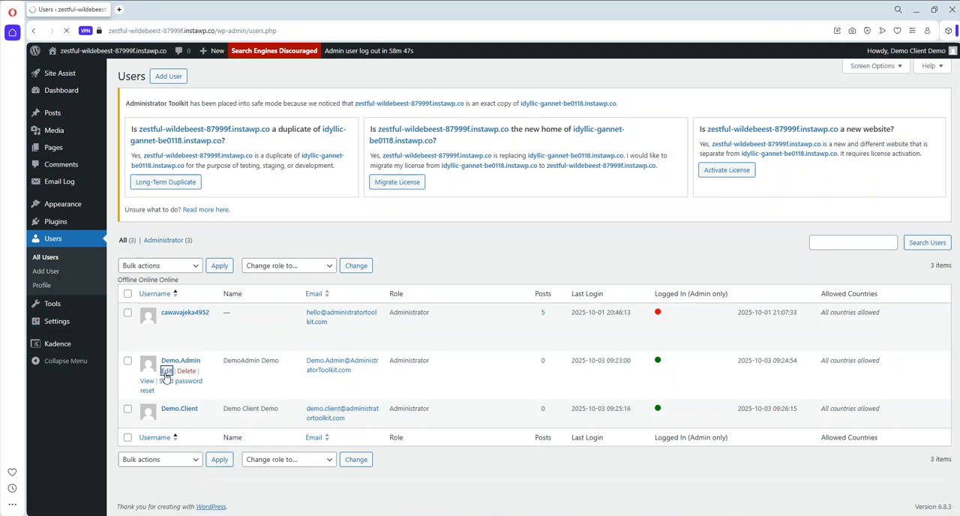
scroll(505, 292, down, 6)
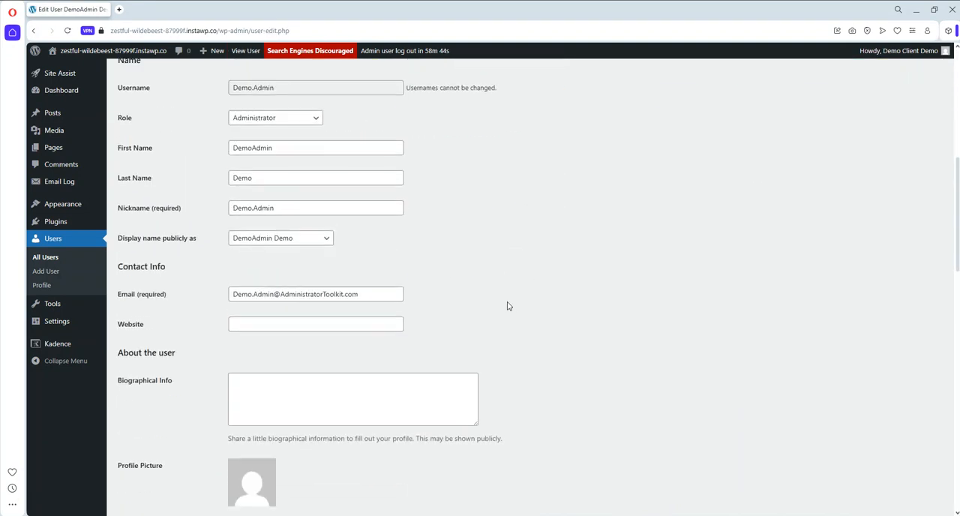
scroll(507, 306, up, 1)
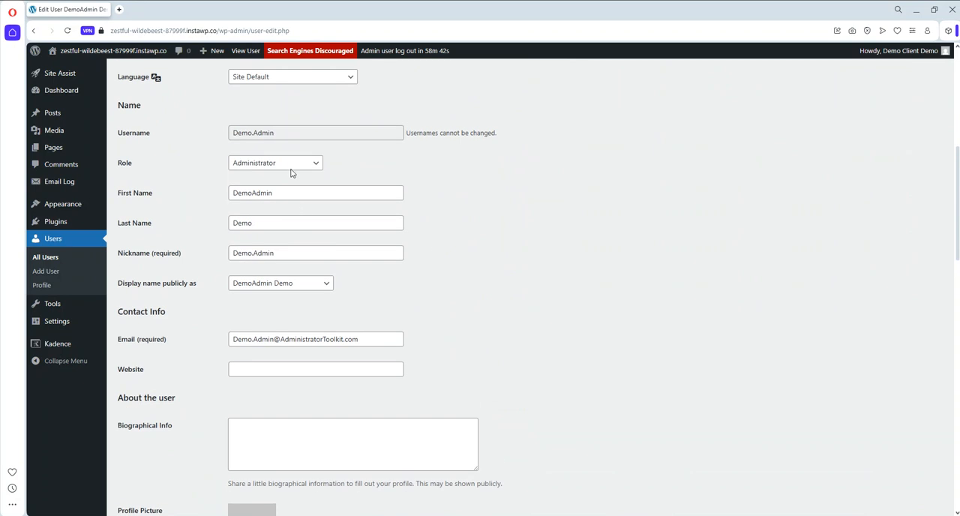
click(297, 168)
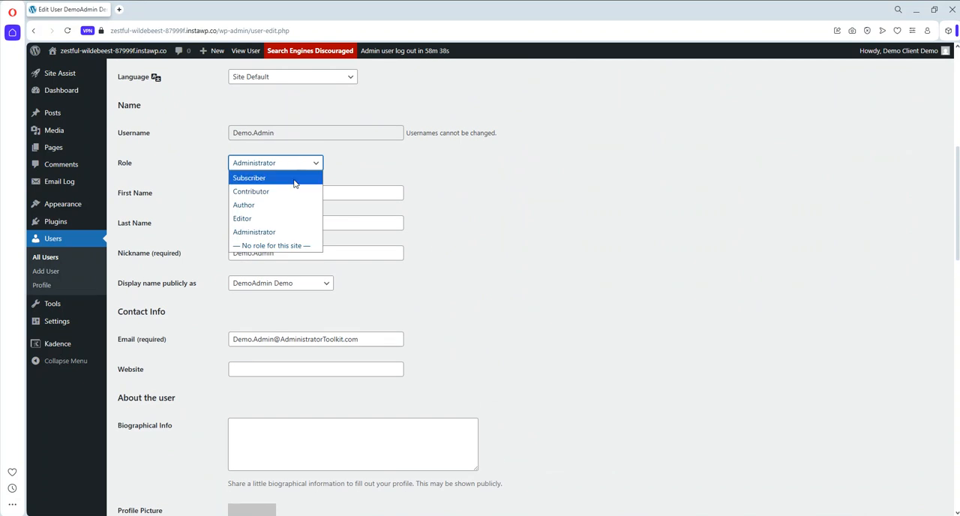
click(294, 182)
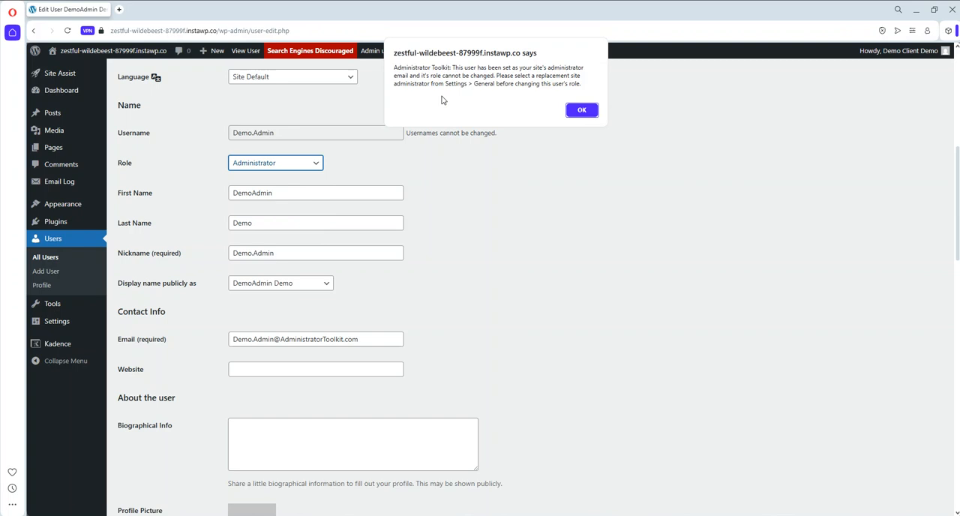
click(581, 111)
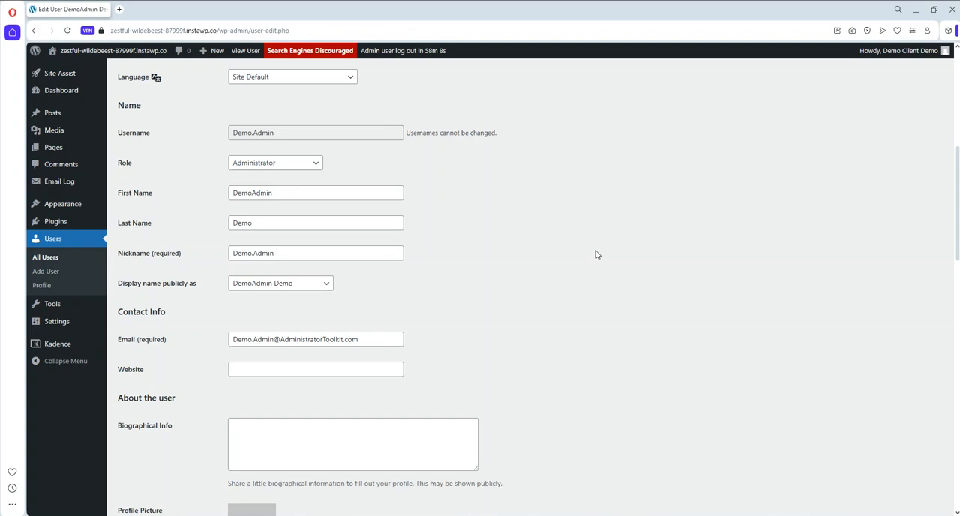
- Return to the demo home page and read through Task 1 and the Administrator Toolkit > Settings section covering Task 2
mouse_move(77, 330)
click(914, 11)
scroll(420, 277, down, 8)
scroll(421, 276, up, 3)
scroll(332, 307, down, 1)
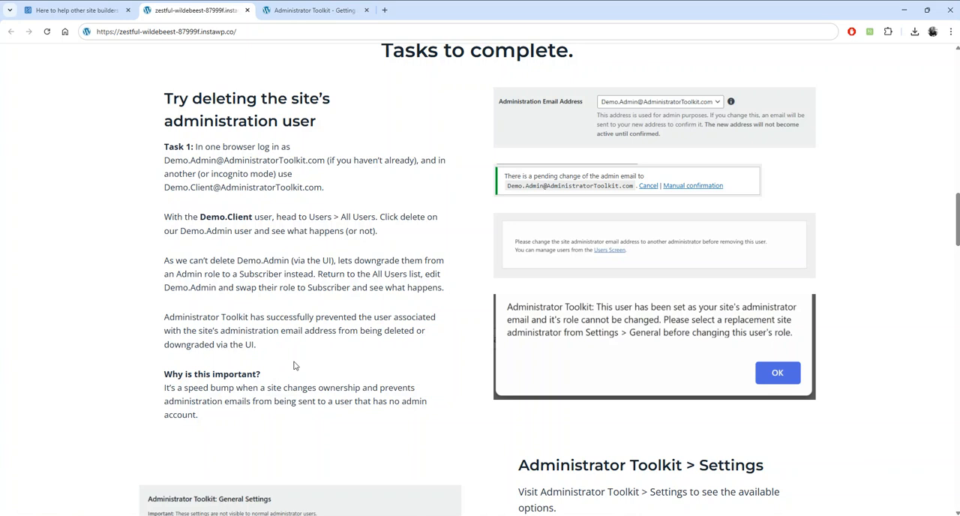
scroll(465, 361, down, 3)
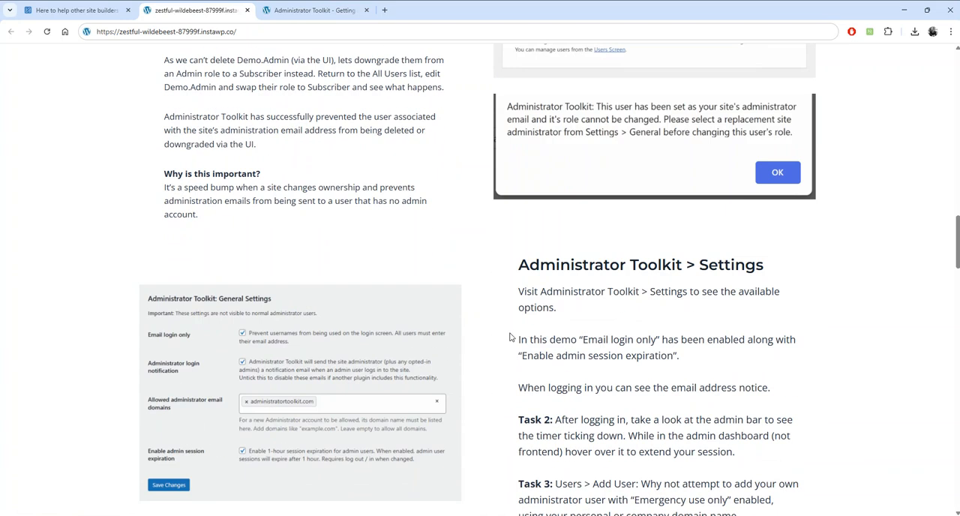
scroll(670, 312, down, 2)
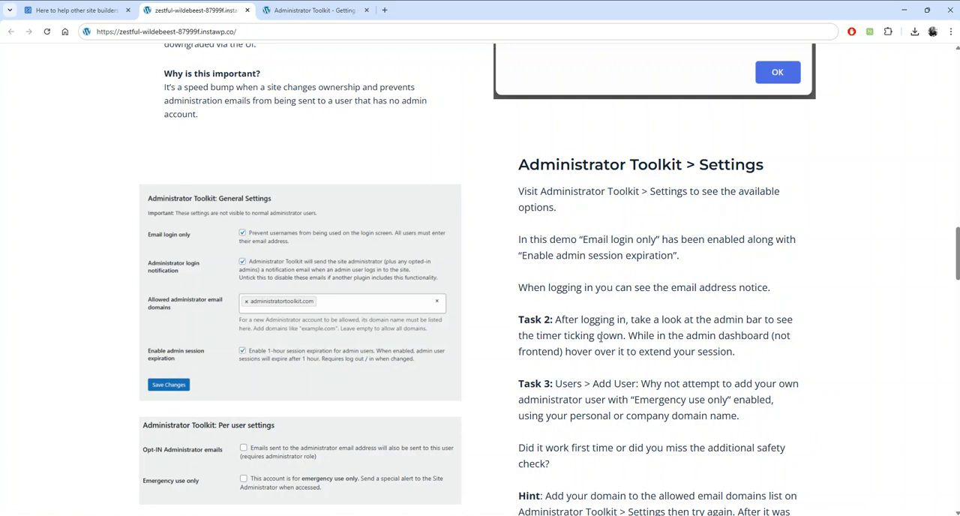
- Extend the Demo.Admin session to 1 hour from the log-out timer on the Administrator Toolkit page
click(314, 11)
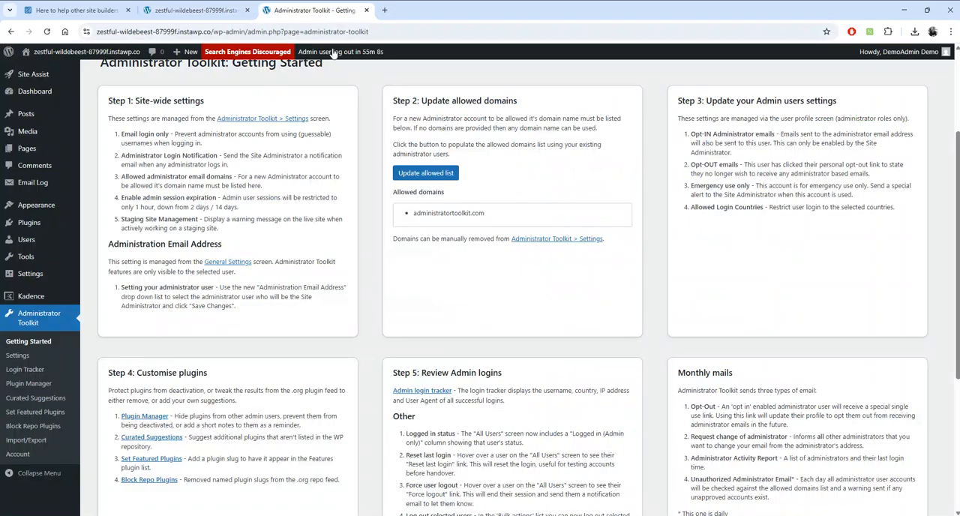
mouse_move(360, 57)
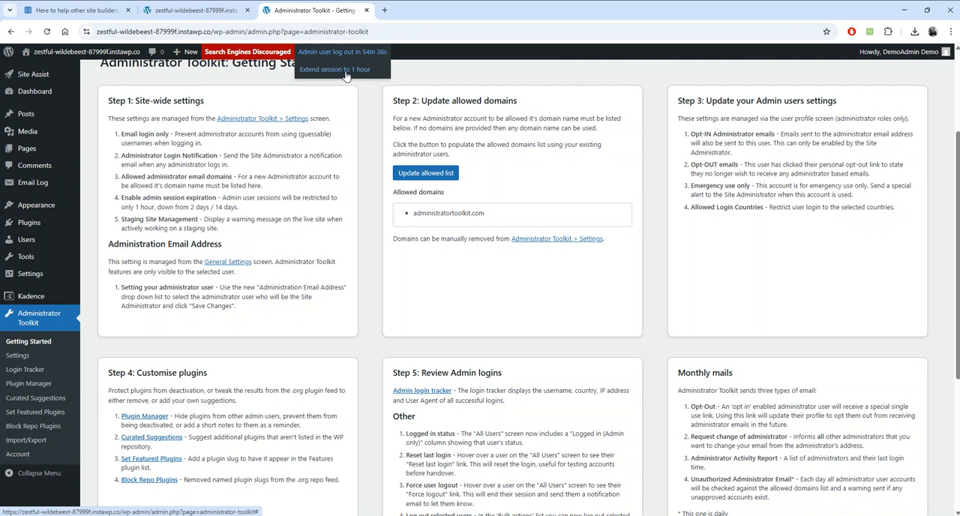
click(344, 77)
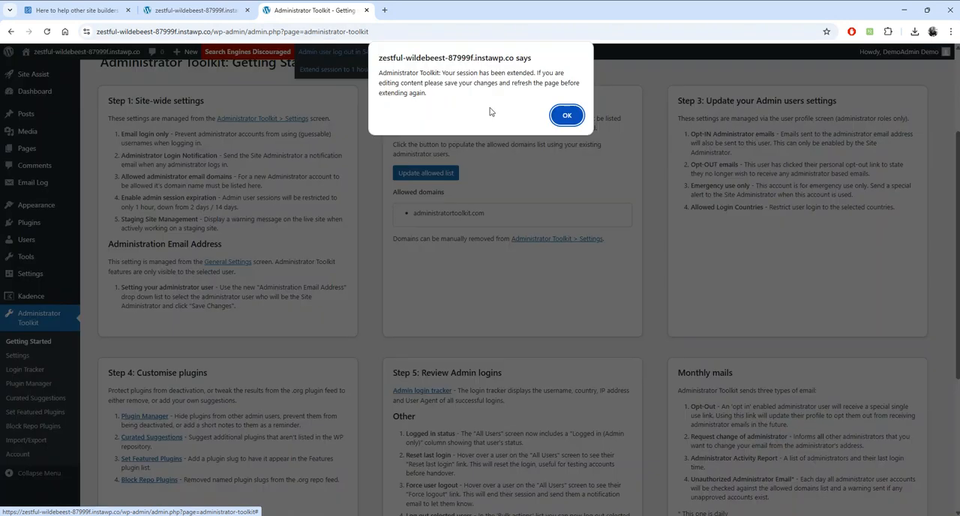
click(567, 116)
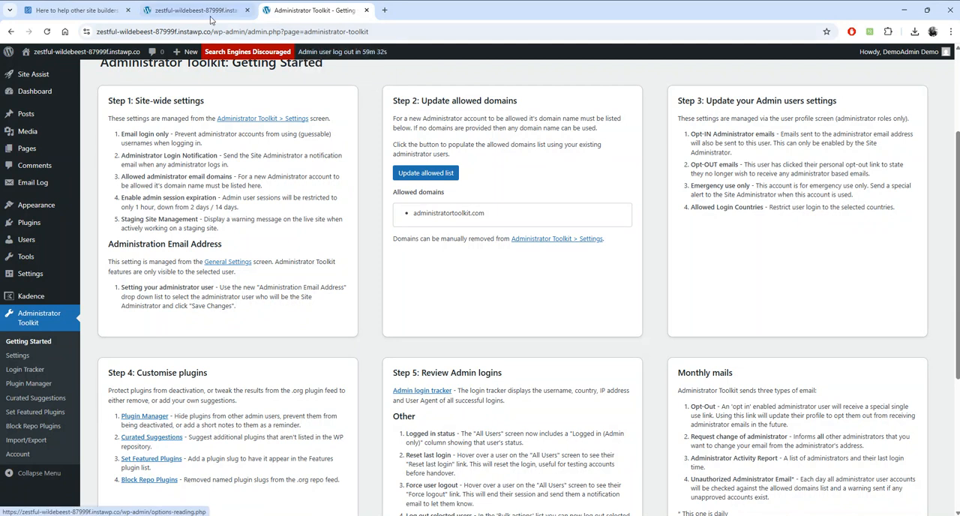
- Read Task 3 on the demo home page and open the site's Add User form as Demo.Admin
click(196, 11)
scroll(501, 330, down, 2)
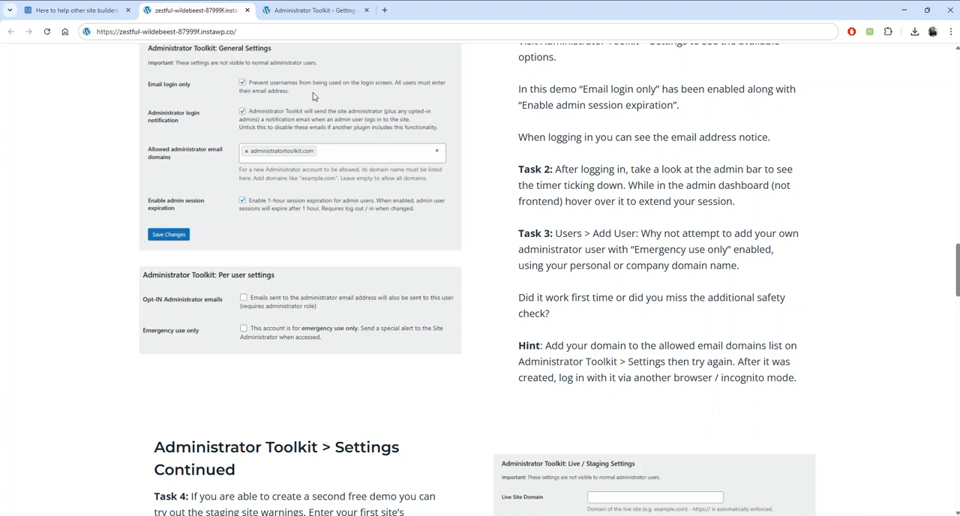
click(303, 11)
mouse_move(45, 241)
click(103, 255)
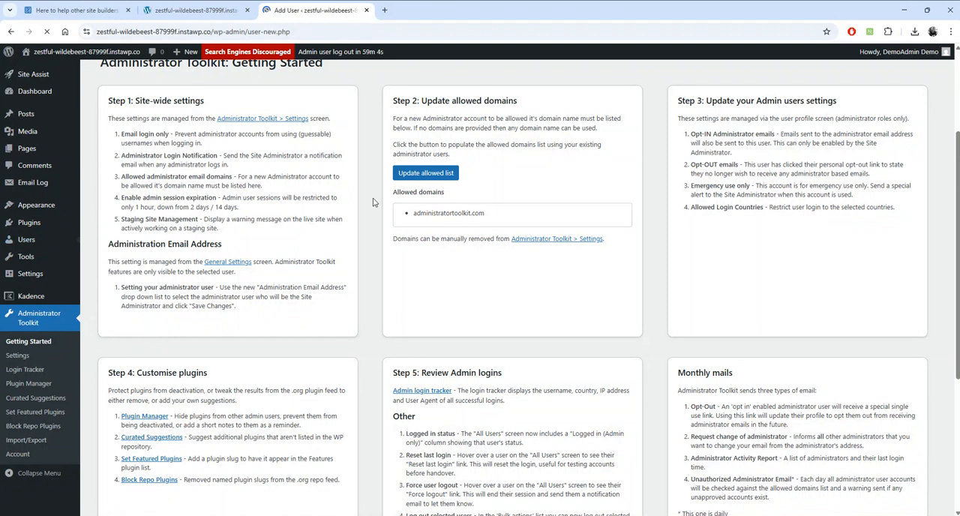
- Enter demo.task as the new user's username, fill in the email address, and set both first and last name to Demo
text(emo.task)
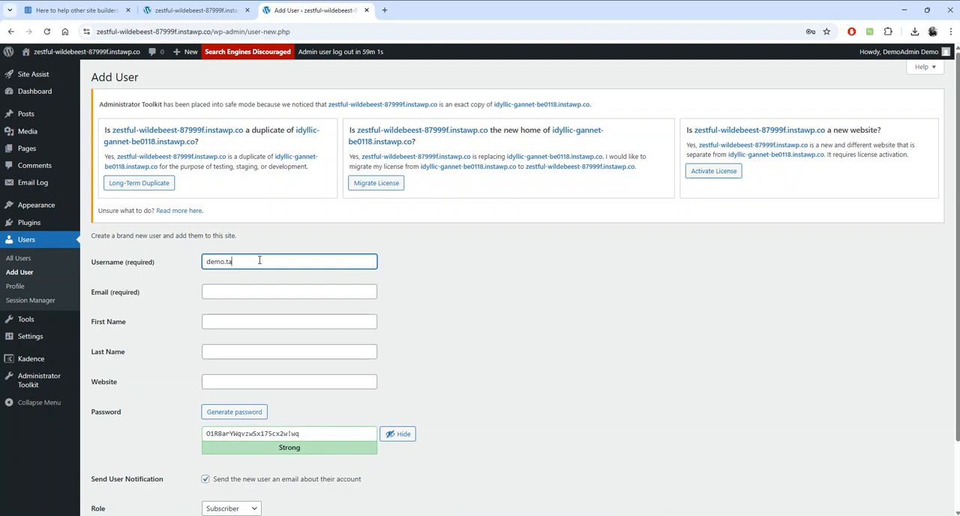
click(223, 292)
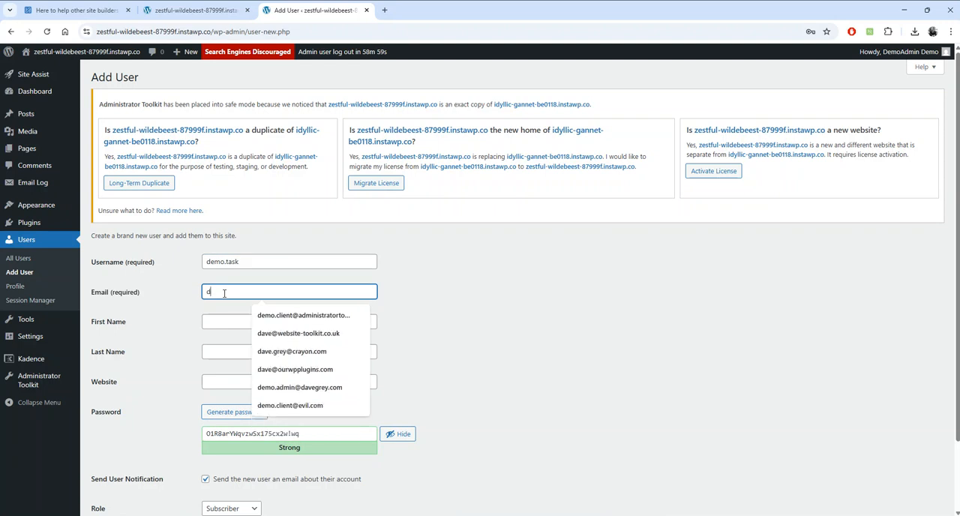
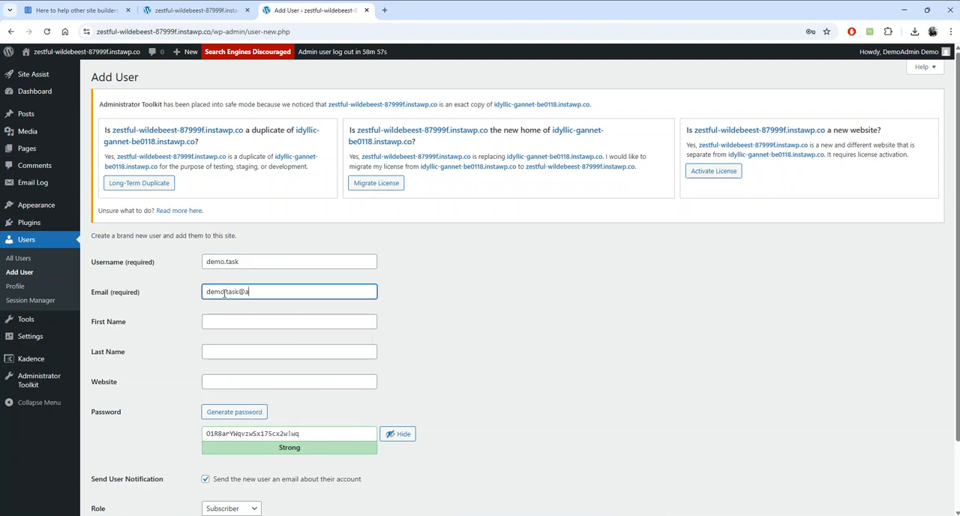
click(229, 322)
text(Demo)
key(Tab)
text(Demo)
- Turn off the new user's email notification and set the role to Administrator
scroll(488, 345, down, 2)
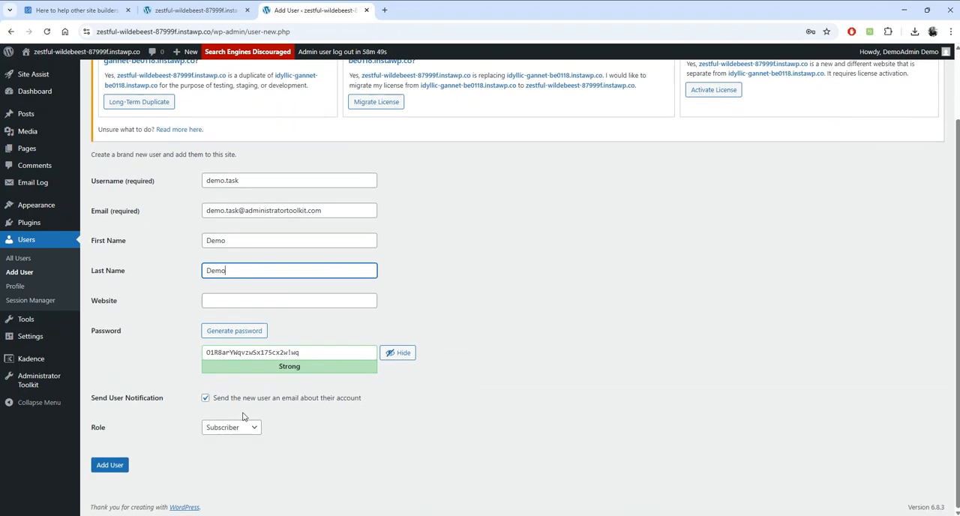
click(237, 398)
click(237, 429)
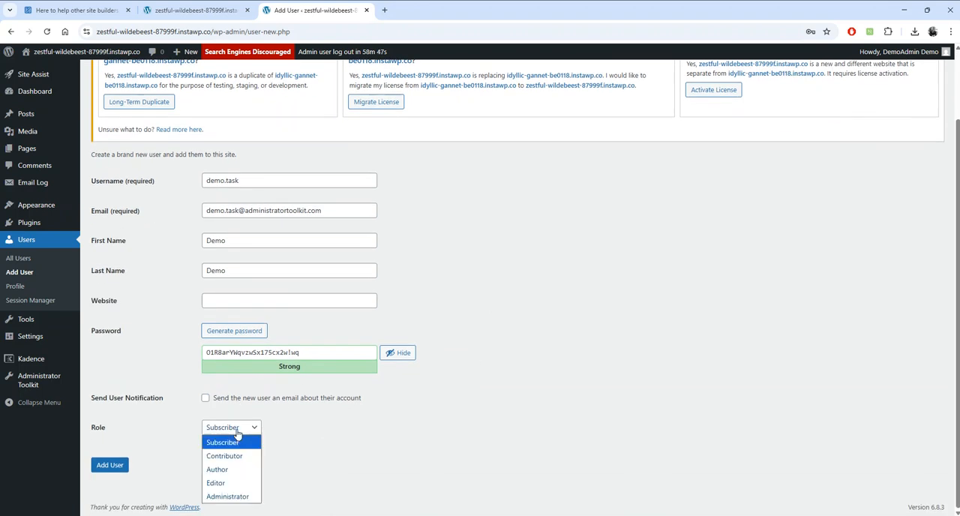
click(351, 455)
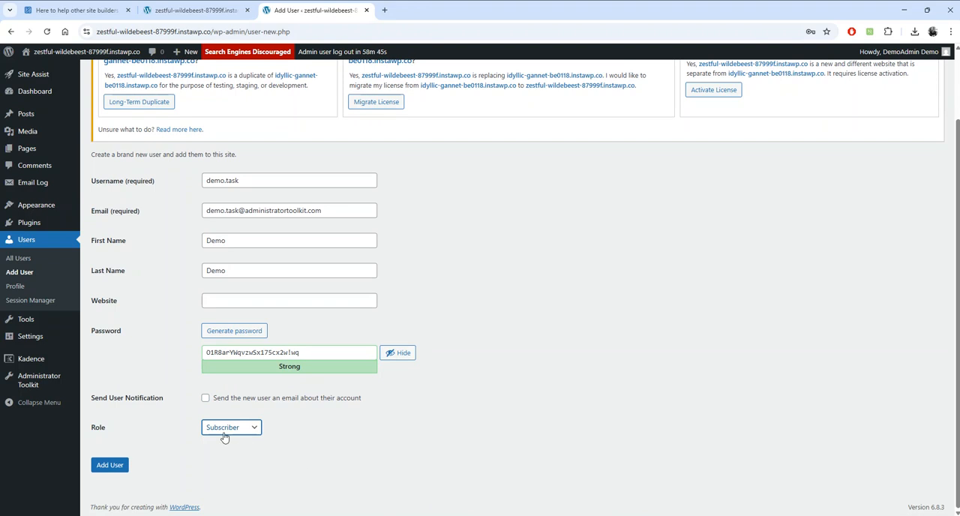
click(221, 429)
click(318, 464)
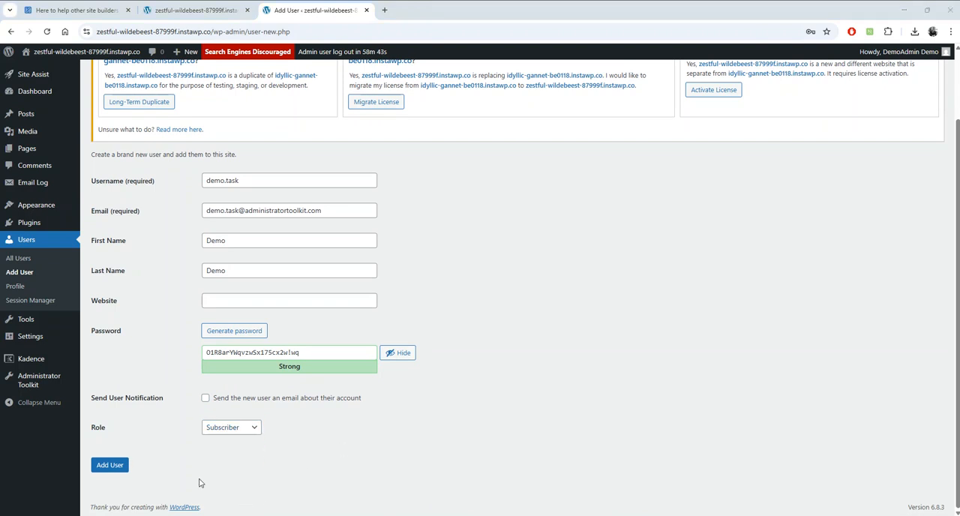
click(225, 429)
click(229, 495)
scroll(454, 400, down, 2)
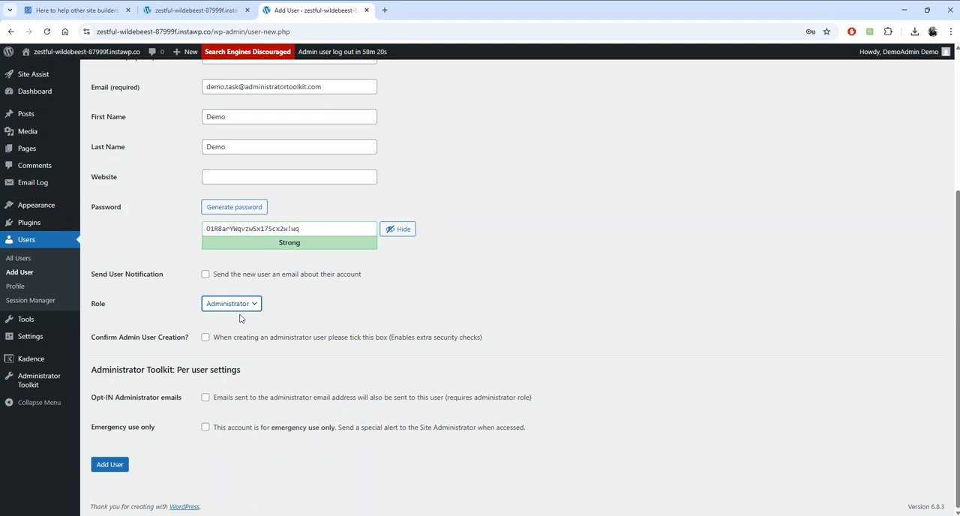
- Opt the new user in to administrator emails, and try to add the account without confirming admin user creation
click(205, 397)
click(123, 467)
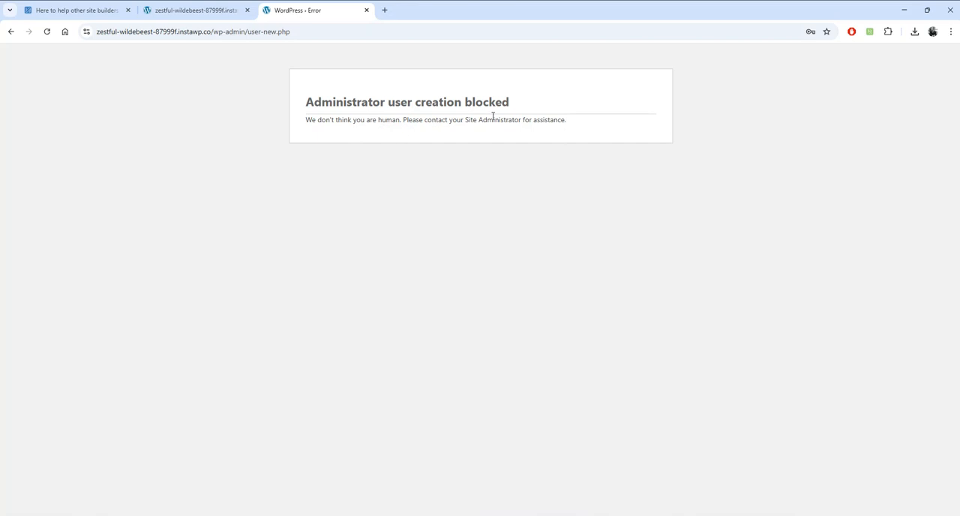
click(10, 31)
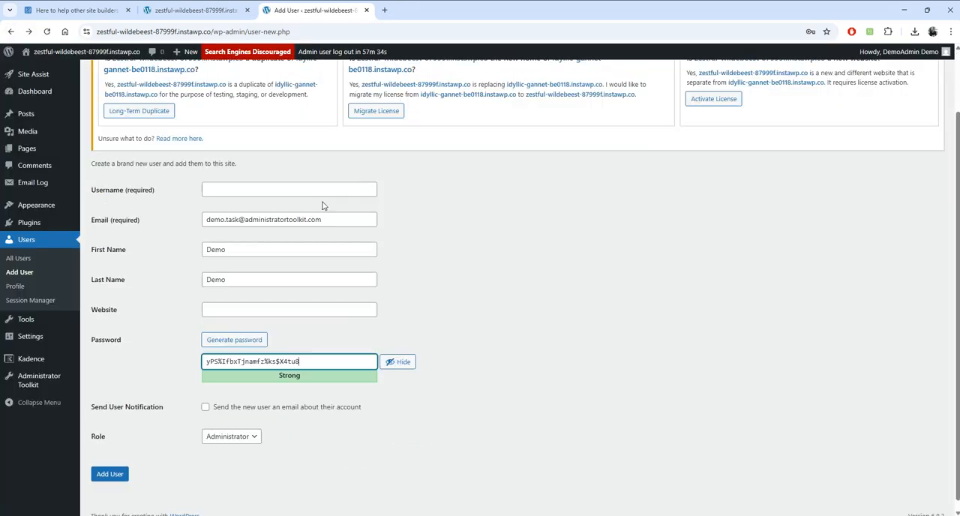
- Reload a blank Add User form and choose the Administrator role to examine the creation check and per-user settings
click(322, 33)
key(Return)
scroll(555, 287, down, 2)
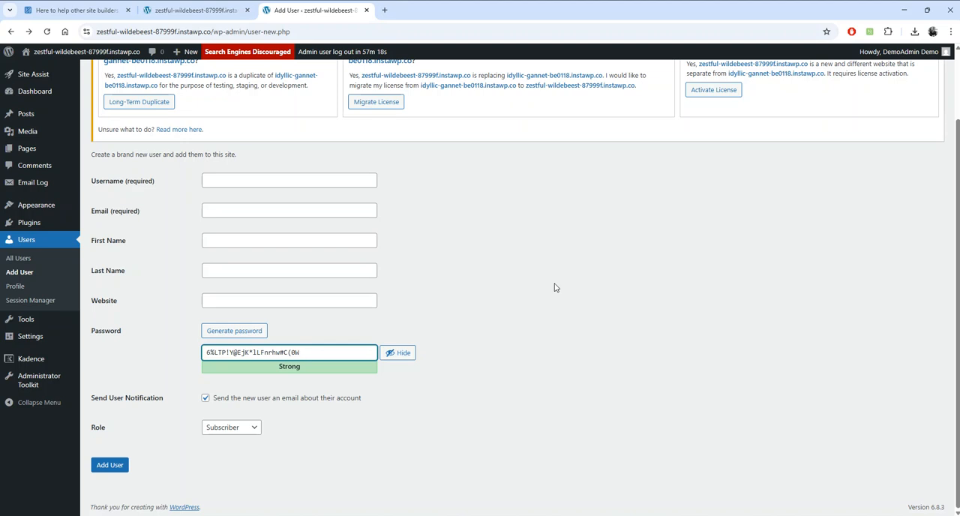
click(229, 428)
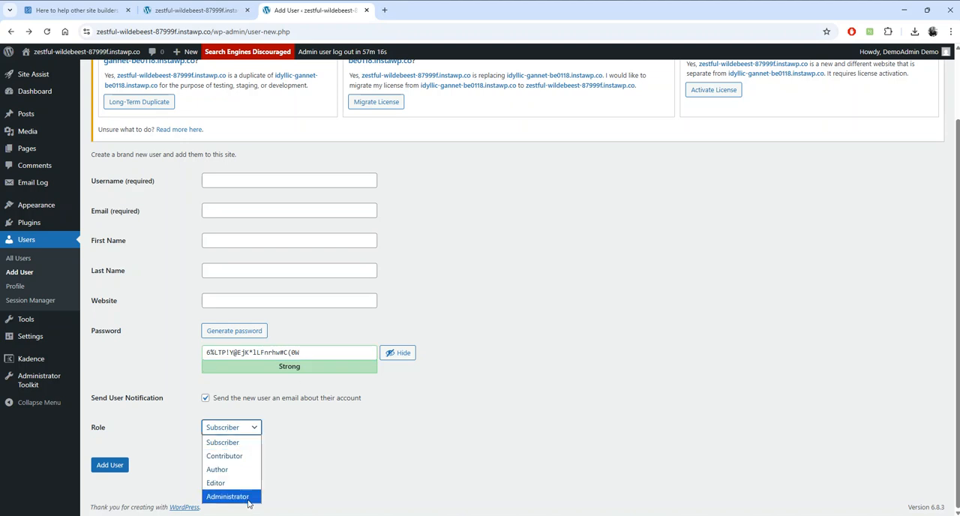
click(227, 496)
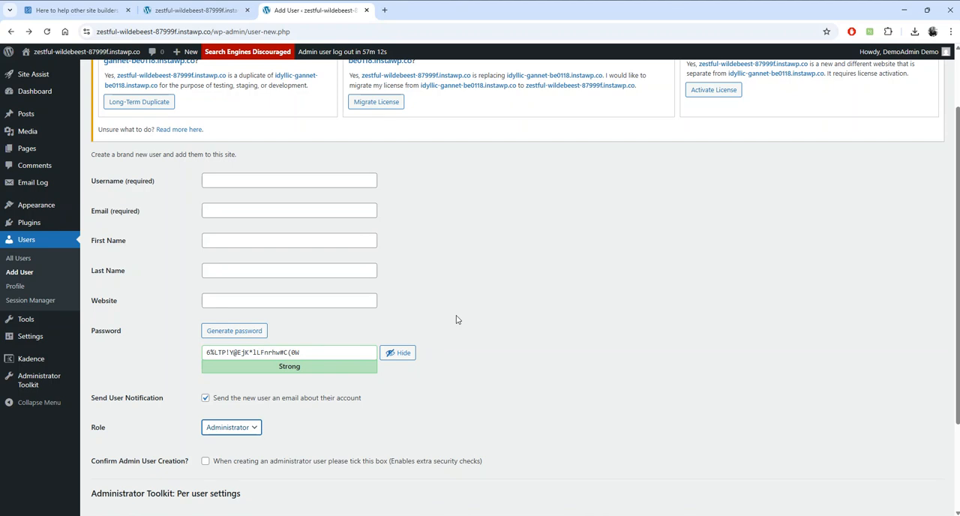
scroll(461, 314, down, 3)
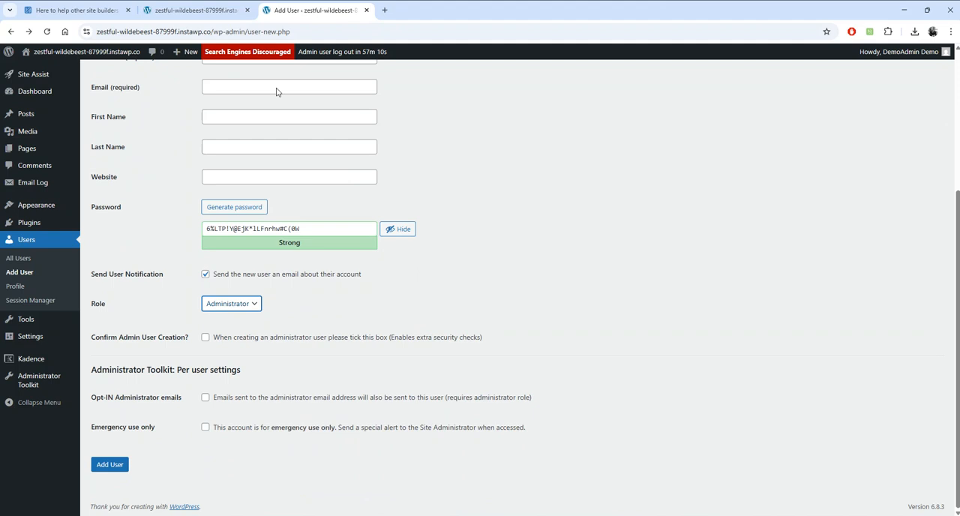
- Check the Task 3 hint and update the allowed domains list on Administrator Toolkit's Getting Started page
click(196, 11)
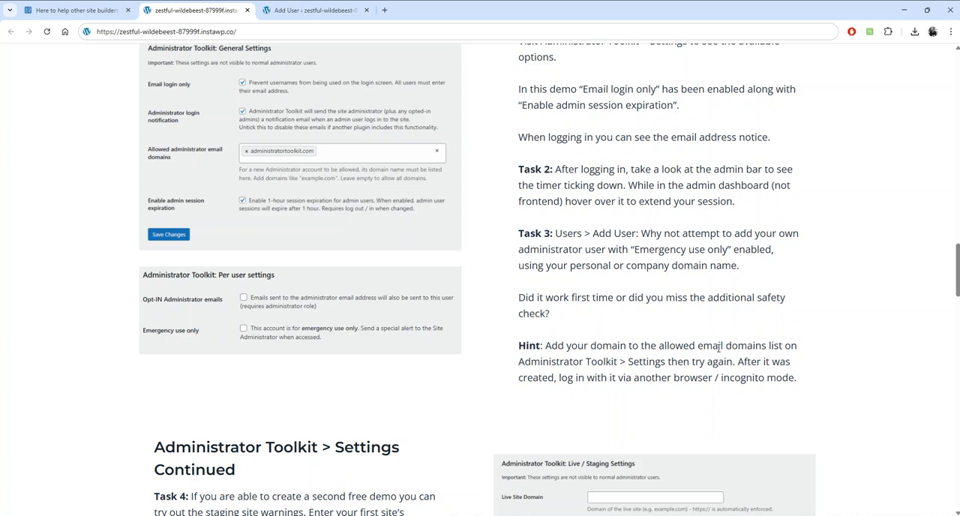
click(301, 14)
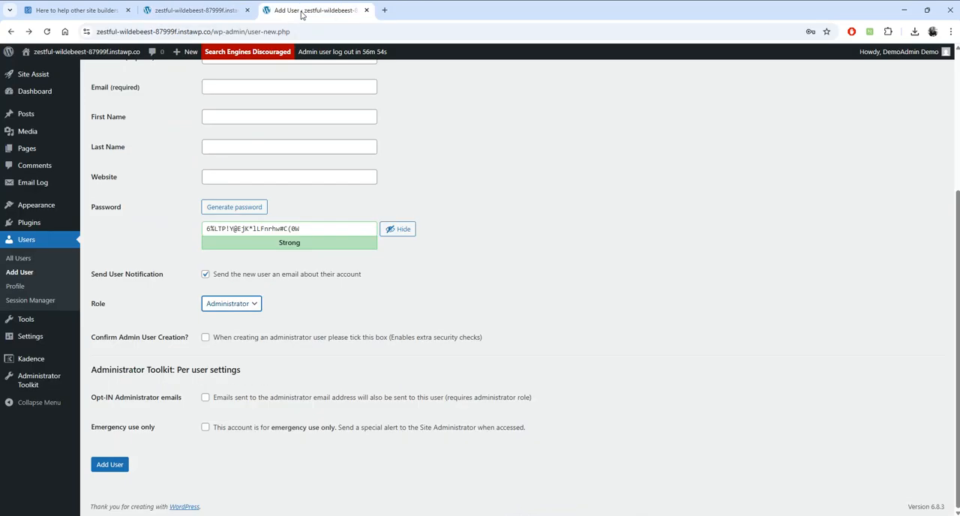
mouse_move(45, 386)
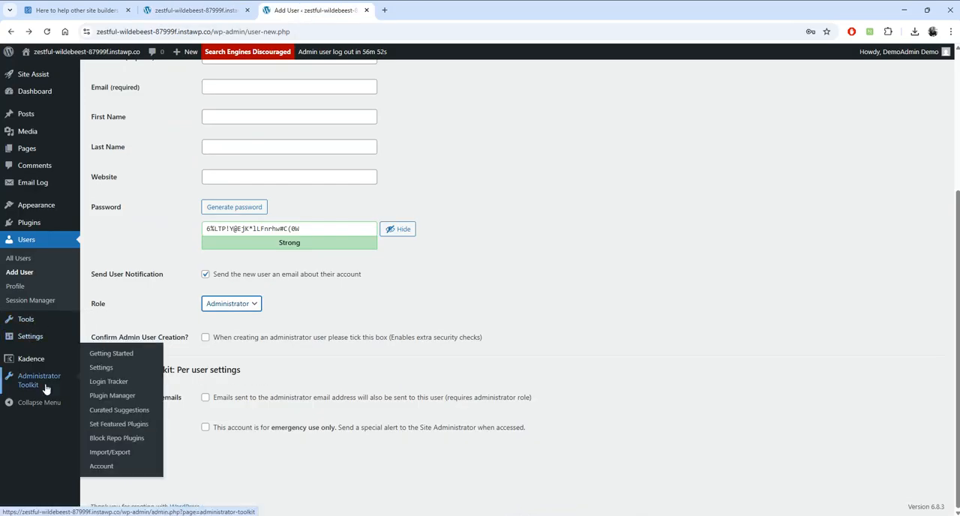
click(109, 357)
click(522, 95)
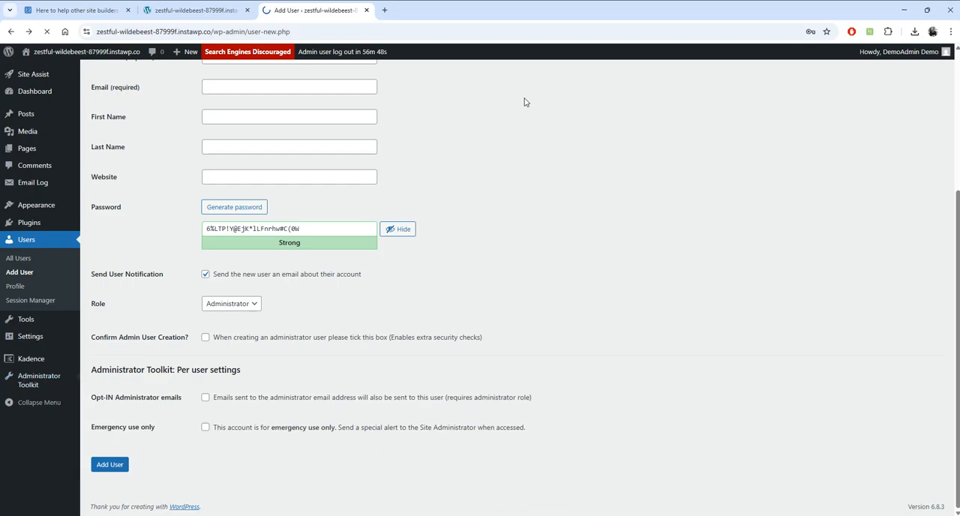
scroll(561, 252, down, 1)
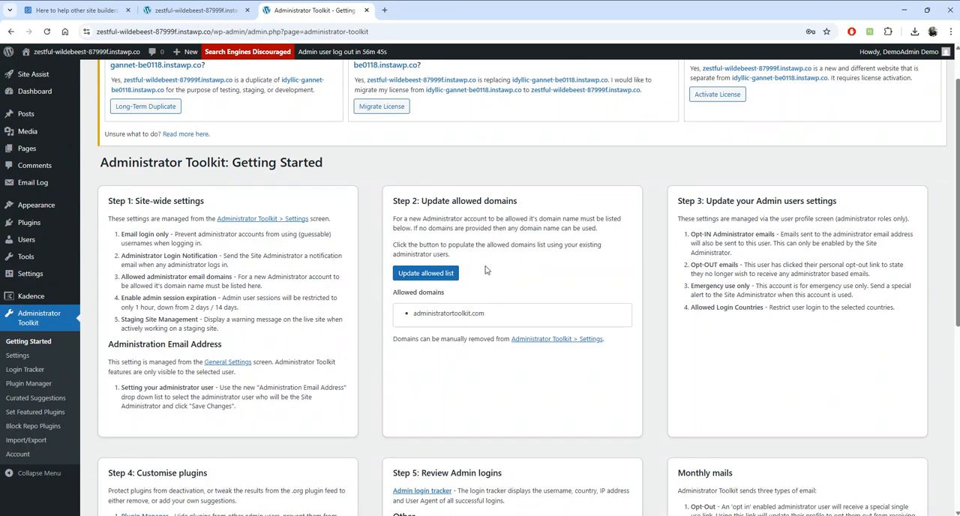
click(439, 273)
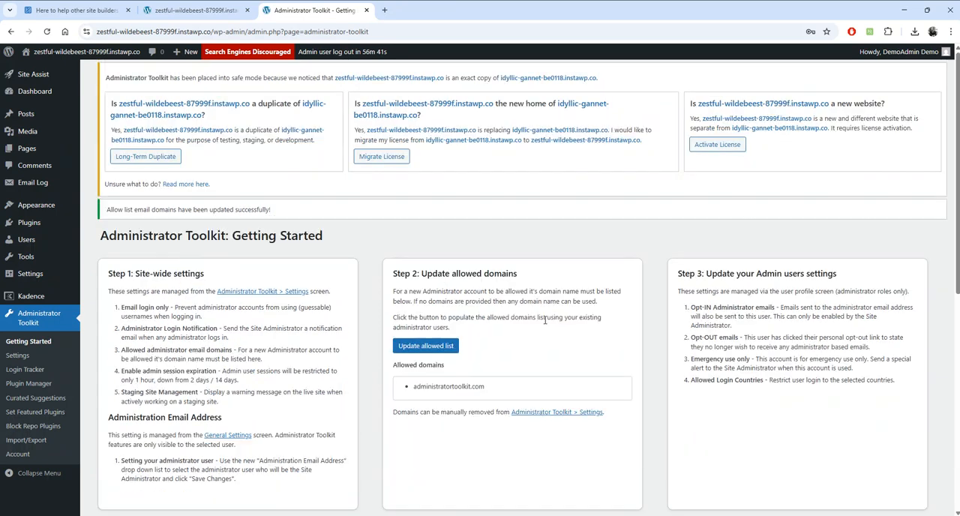
drag(495, 390, 413, 394)
click(551, 356)
- Open a new Add User form, enter FWG as the username, and fill in an email address outside the allowed domain
mouse_move(37, 245)
click(103, 256)
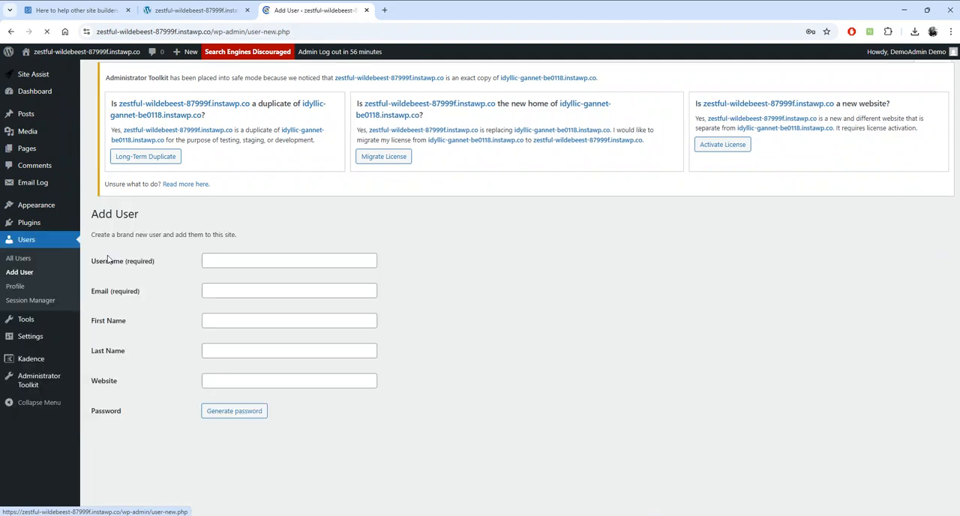
click(235, 262)
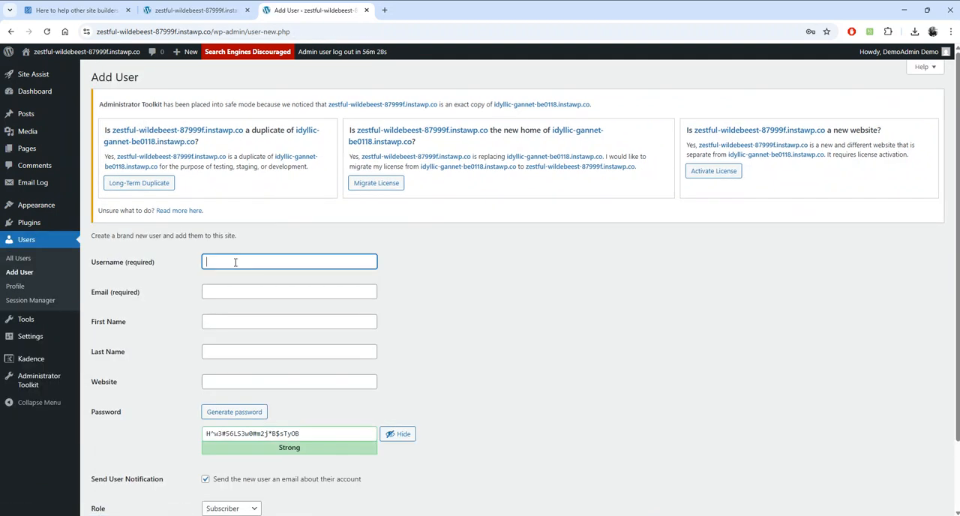
text(FWG)
key(Tab)
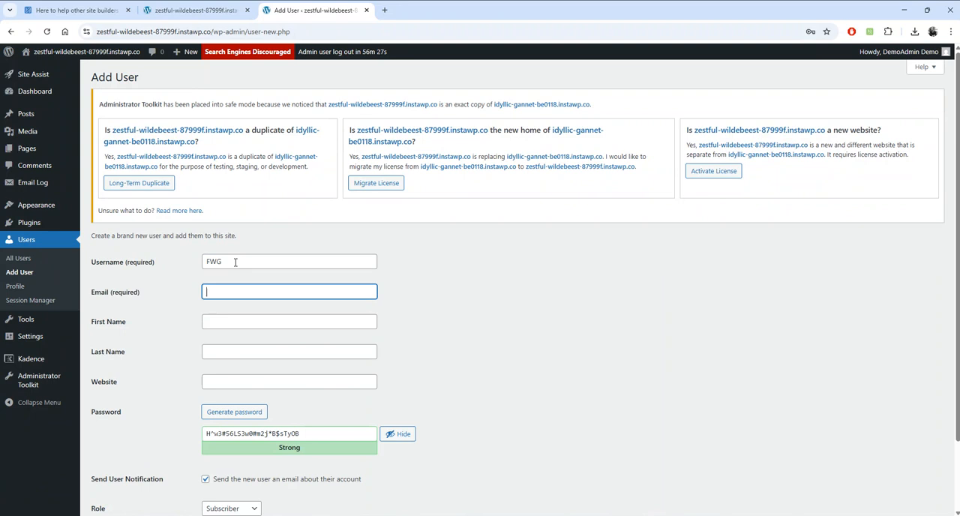
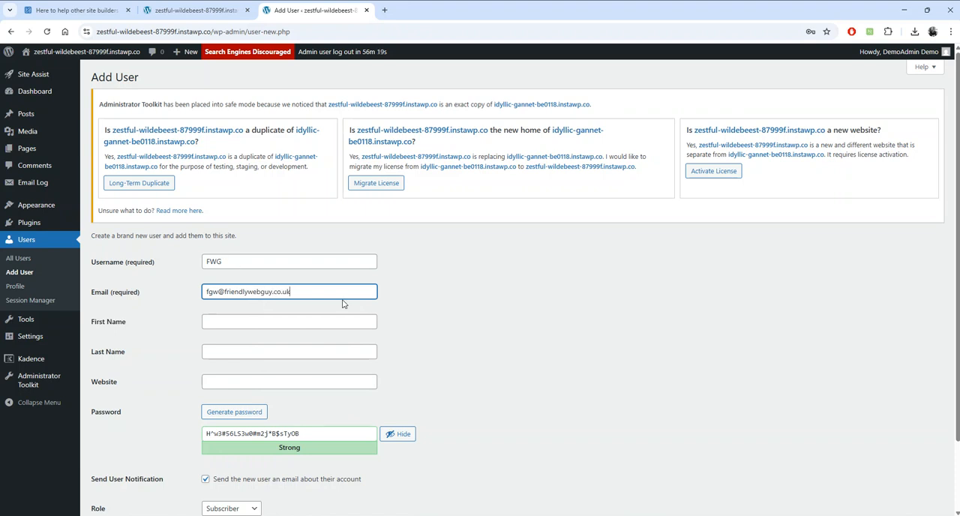
- Enter FGW as the new user's first name and fill in the last name
click(290, 319)
text(FGW)
key(Tab)
text(Dave)
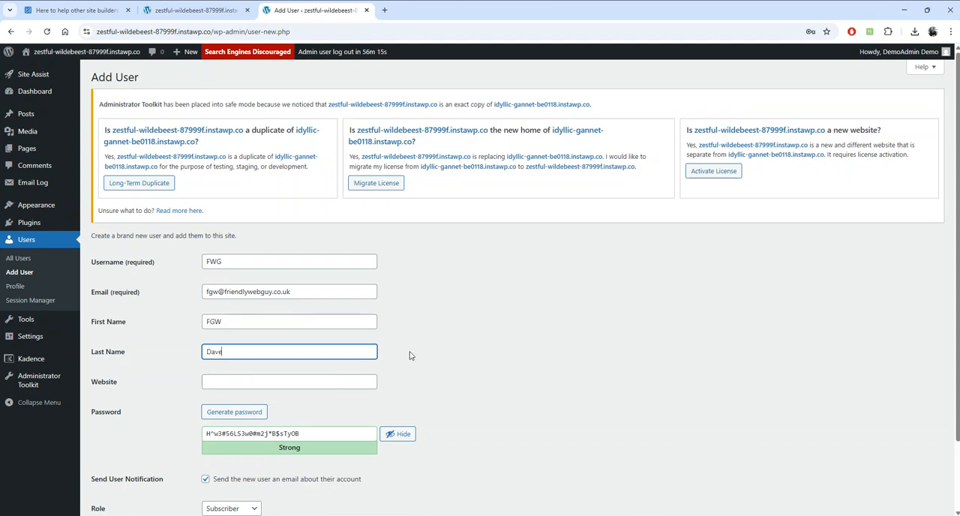
- Set the new user's role to Administrator, confirm admin user creation, and mark the account as emergency use only
scroll(449, 337, down, 2)
click(263, 409)
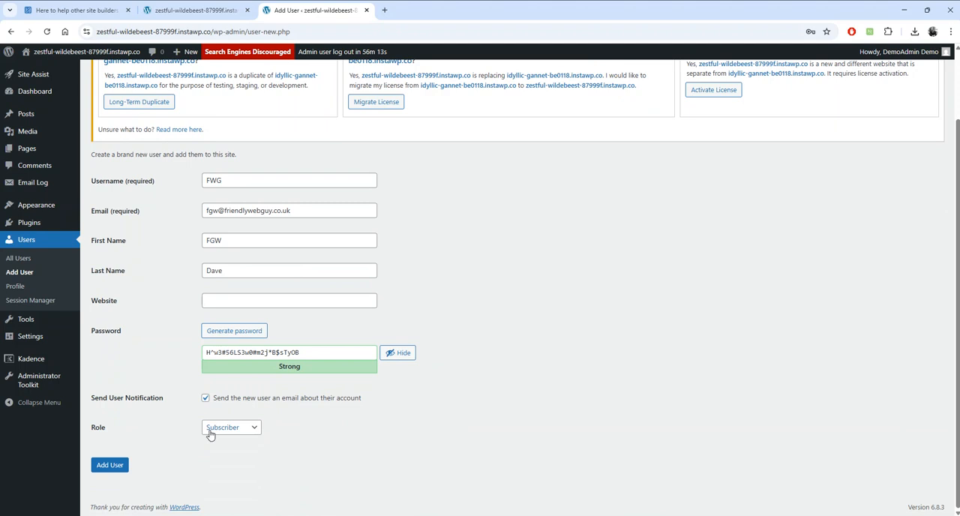
click(231, 427)
click(224, 492)
scroll(396, 441, down, 3)
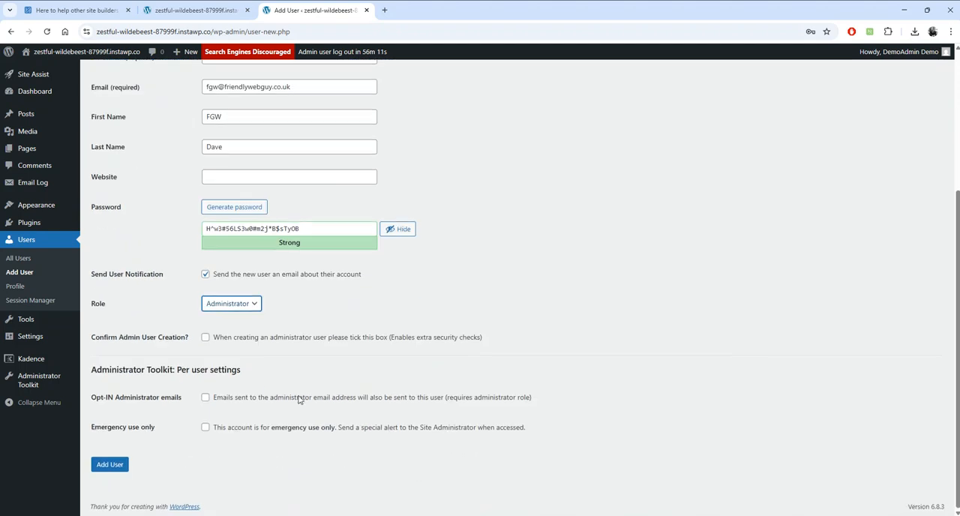
click(205, 338)
click(206, 428)
- Try to add the emergency administrator user with the outside-domain email, and return to the Add User form
click(114, 469)
click(115, 469)
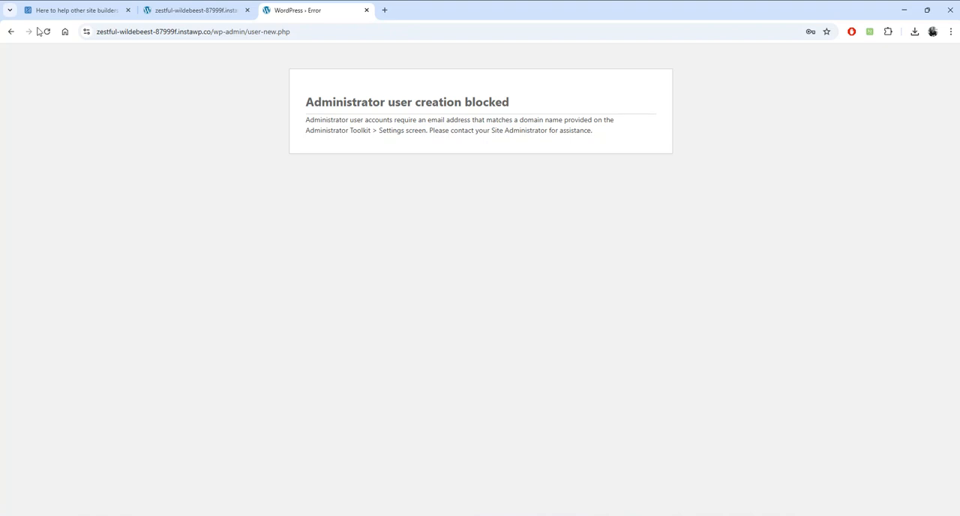
click(10, 33)
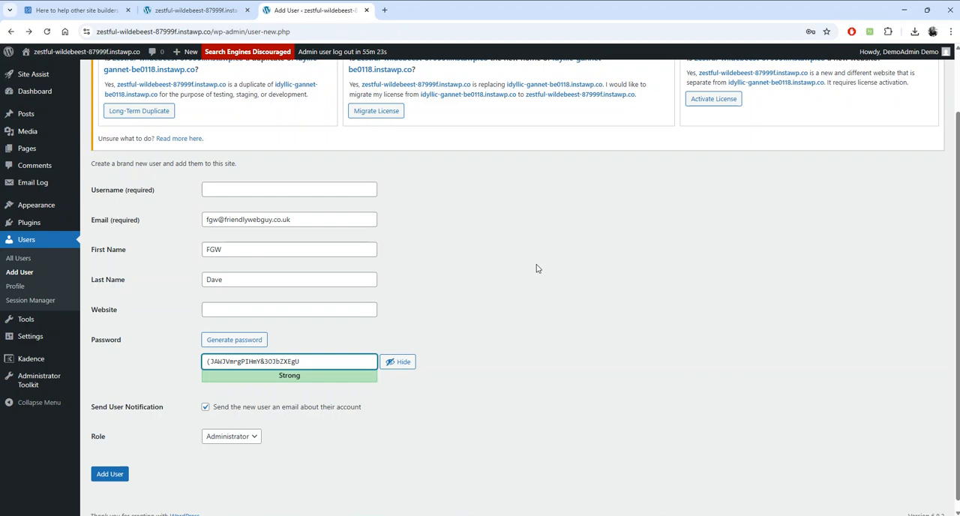
- Open the Email Log in a new tab and check its most recent entry
right_click(37, 182)
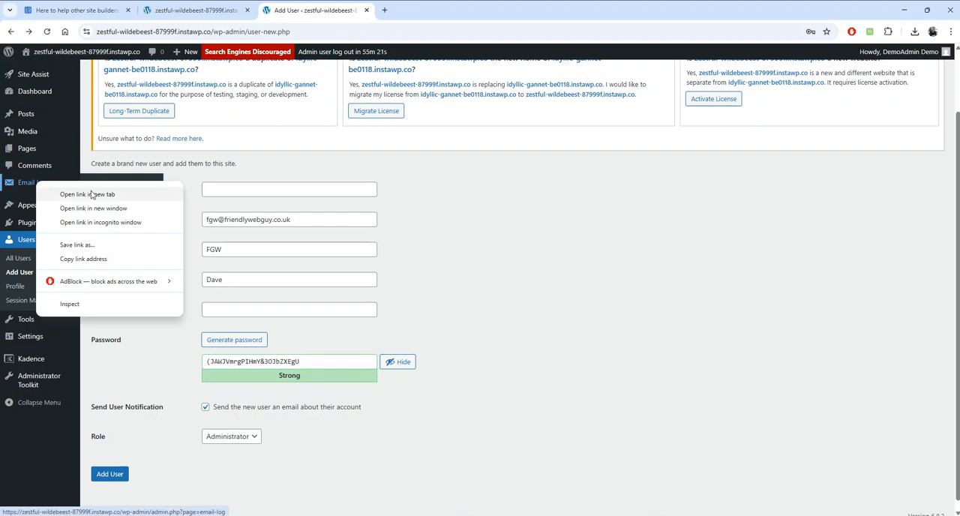
click(131, 194)
click(427, 10)
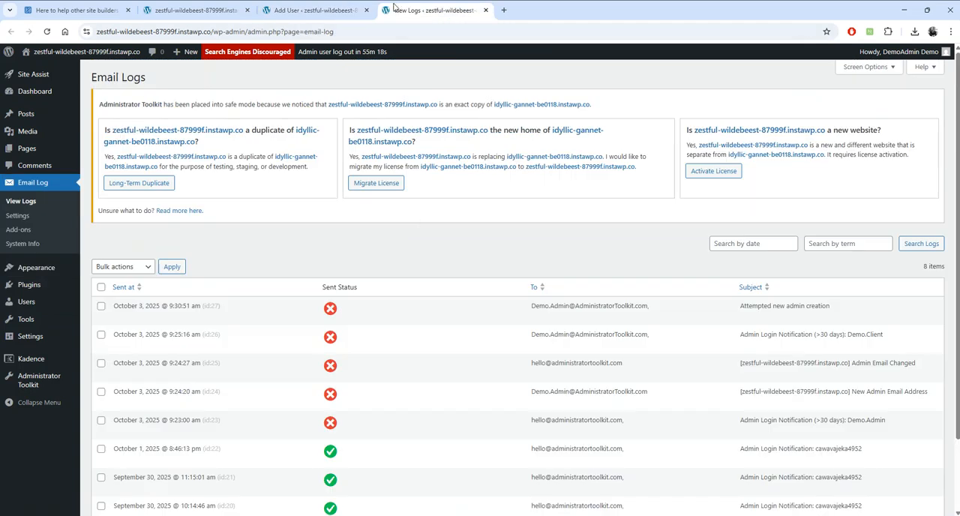
scroll(440, 241, down, 2)
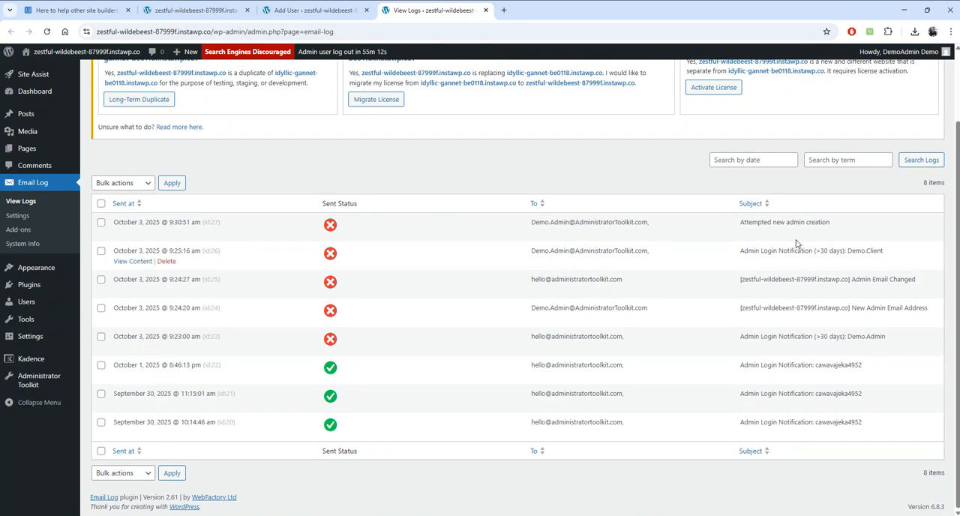
drag(739, 223, 826, 224)
click(847, 227)
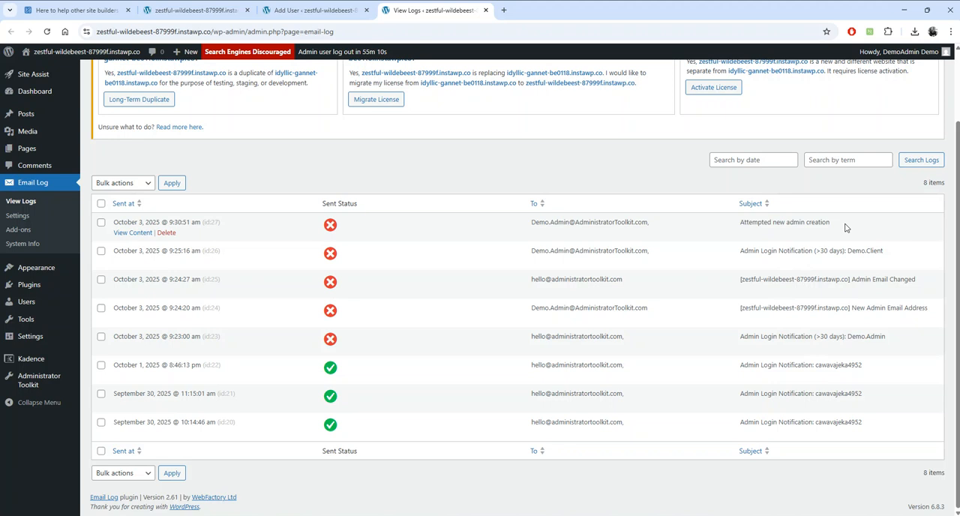
- View the "Attempted new admin creation" email's content as an HTML preview and close it
click(132, 232)
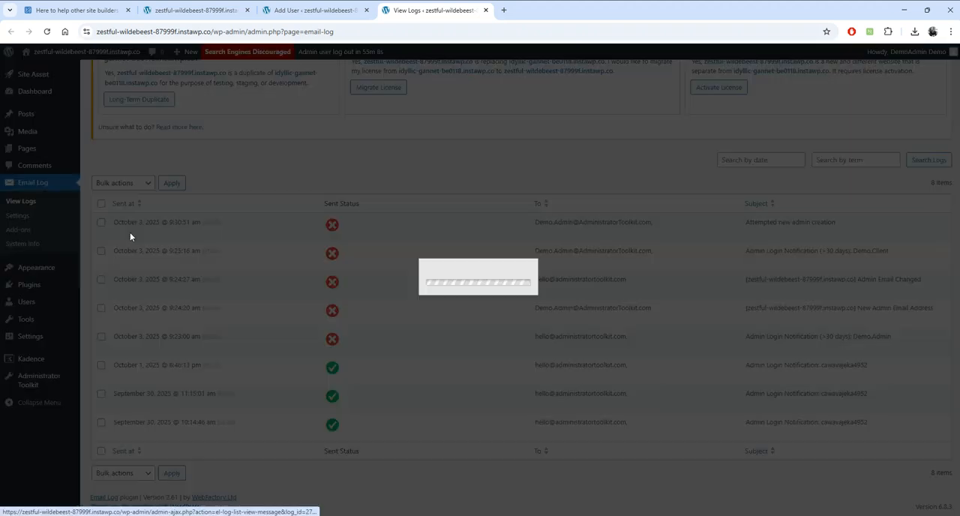
click(395, 211)
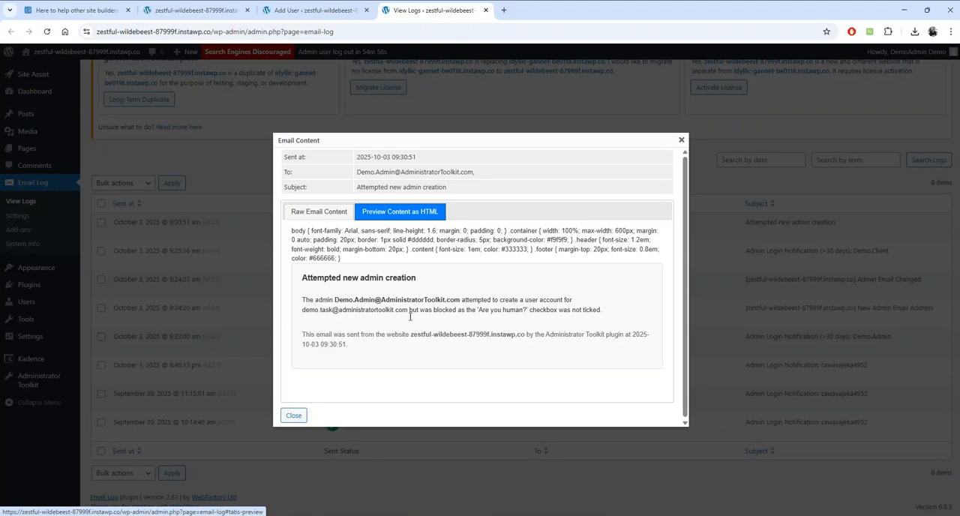
click(294, 417)
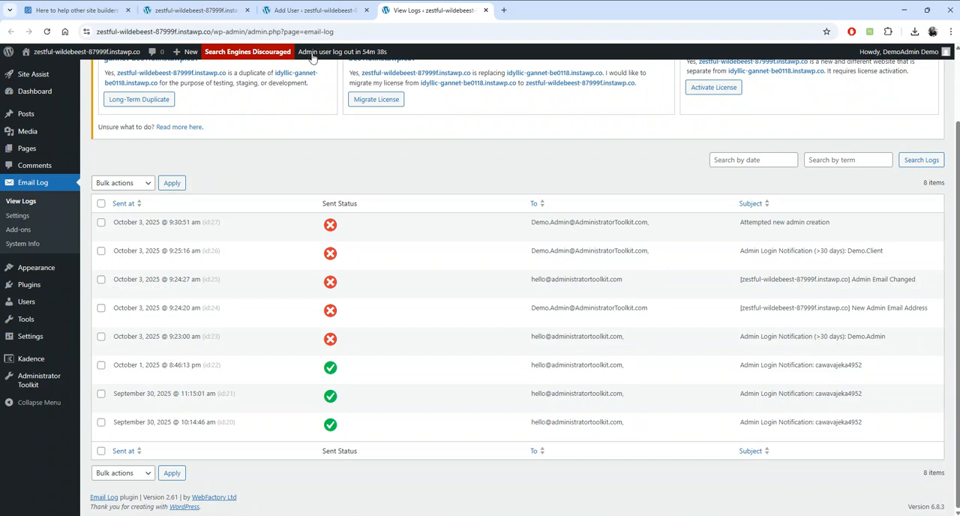
- Read the Task 3 hint and the Task 4 staging instructions on the demo home page
click(323, 12)
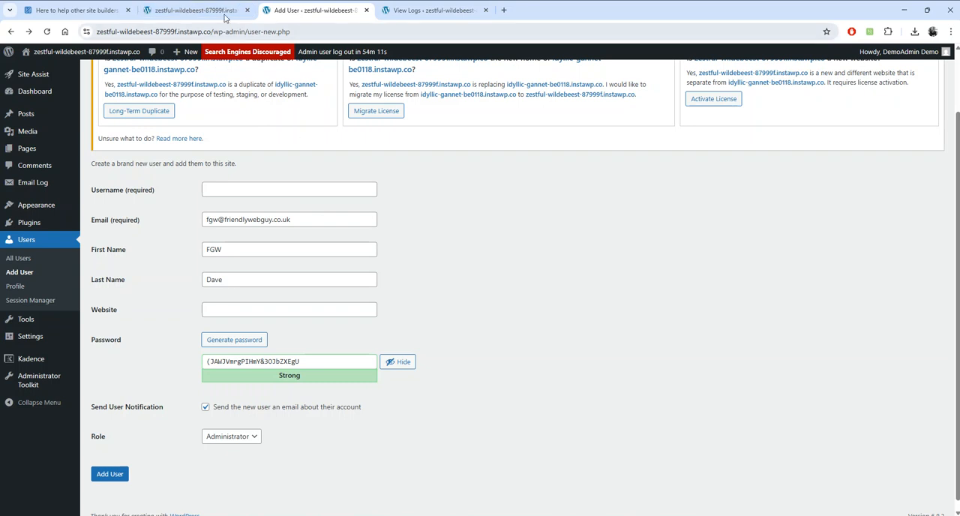
click(197, 11)
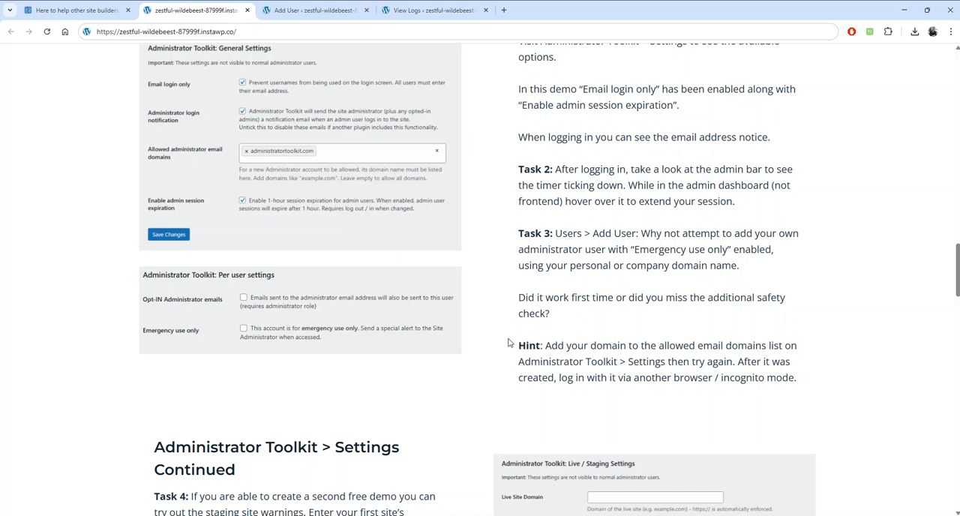
scroll(510, 341, down, 1)
scroll(502, 345, down, 3)
scroll(487, 350, down, 1)
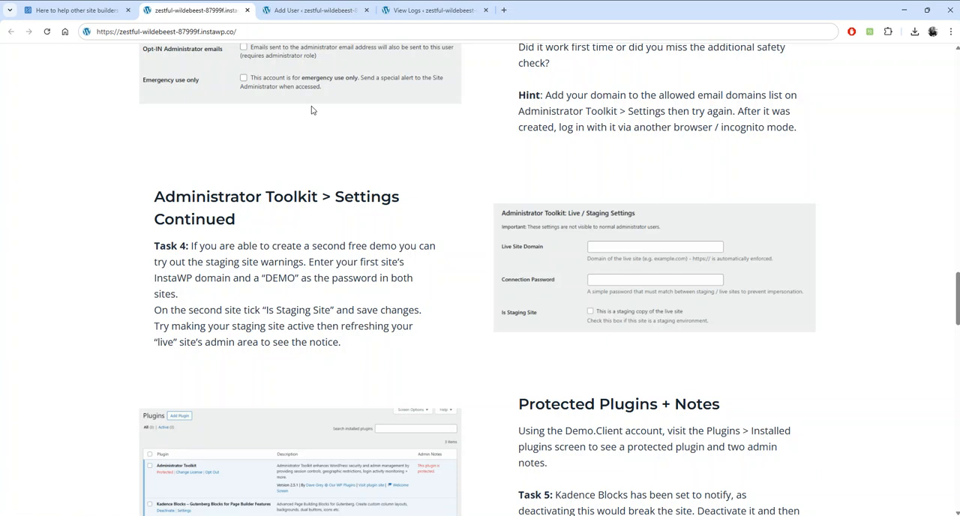
- Leave the unsaved Add User form and review the allowed domains and Live / Staging options in Administrator Toolkit's settings
click(300, 12)
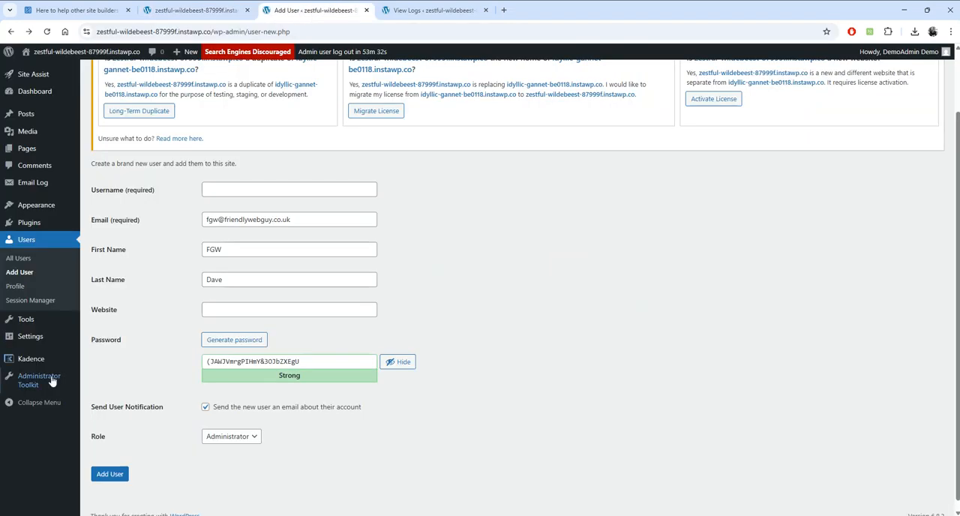
mouse_move(39, 380)
click(108, 379)
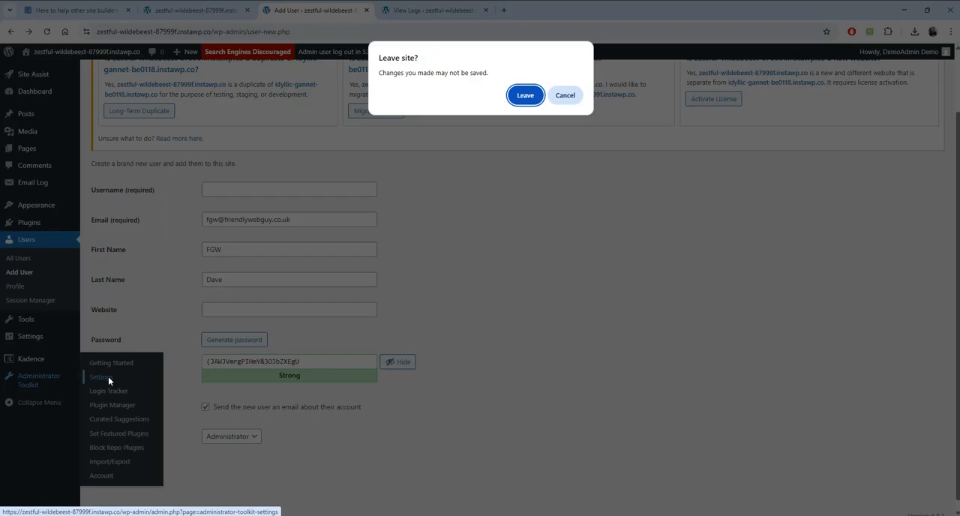
click(523, 94)
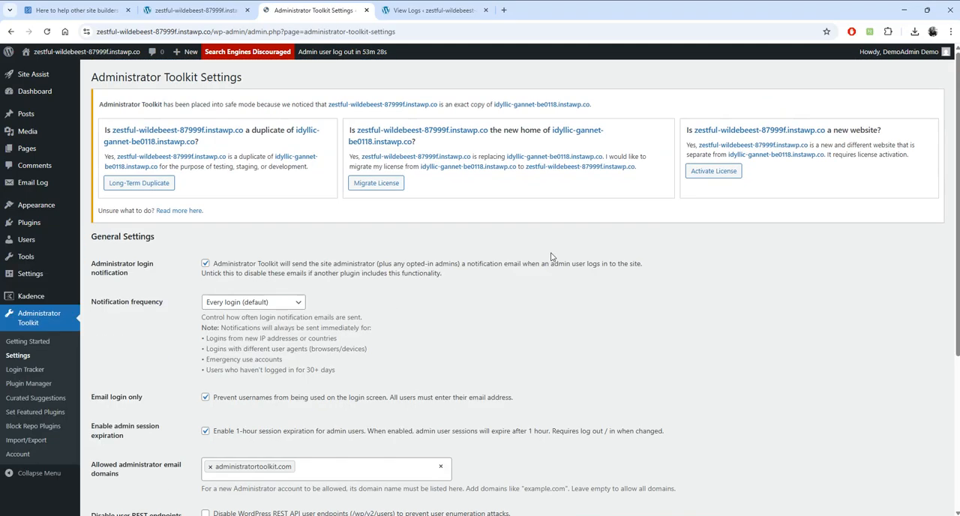
scroll(671, 304, down, 3)
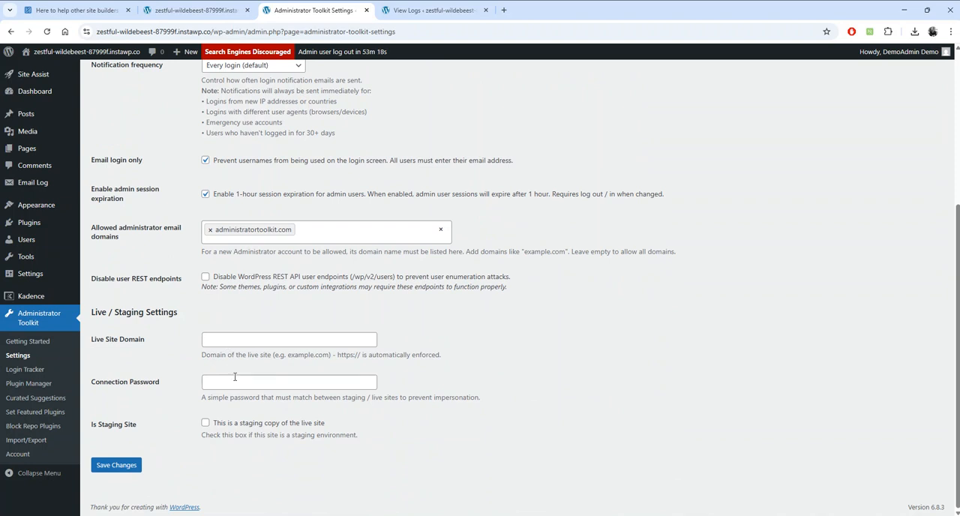
click(204, 425)
click(205, 424)
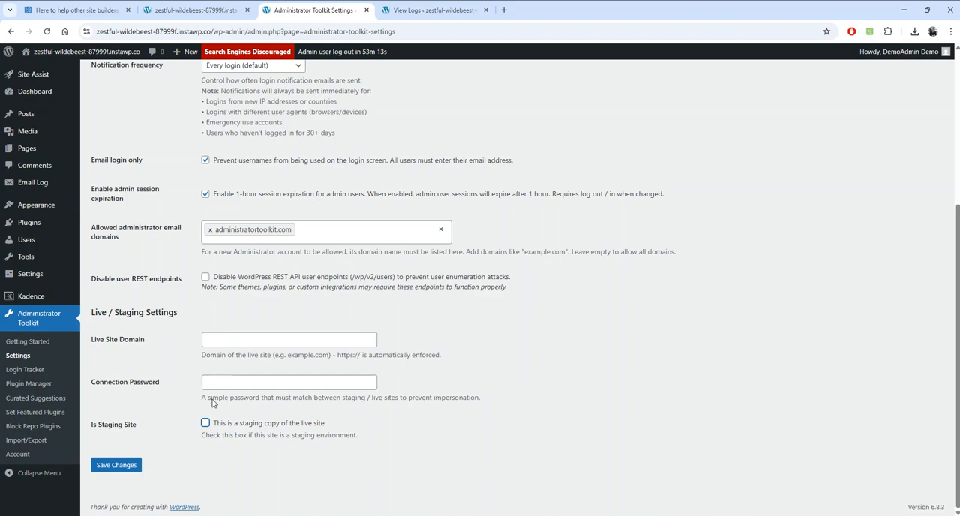
click(232, 341)
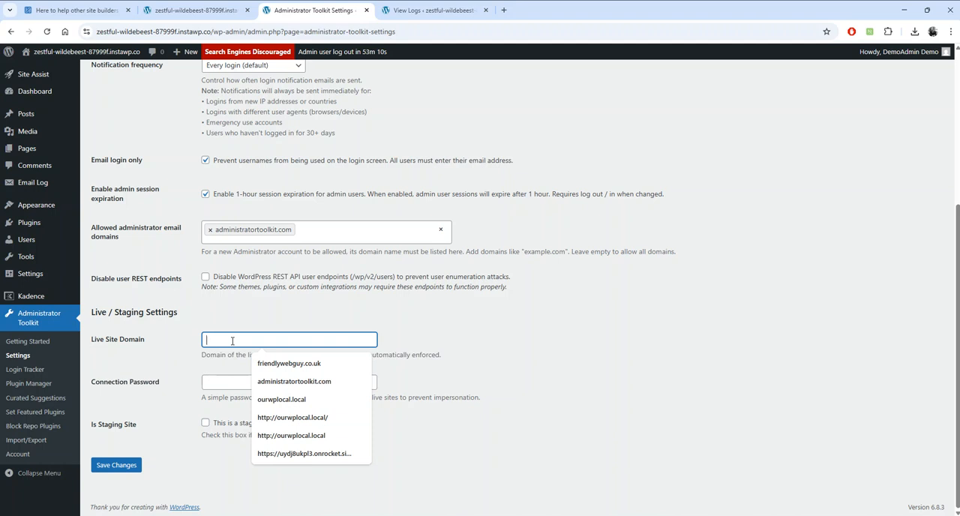
text(https://a)
key(Down)
key(Return)
- Fill in the Connection Password, mark this site as a staging copy of the live site, and save the settings
click(237, 387)
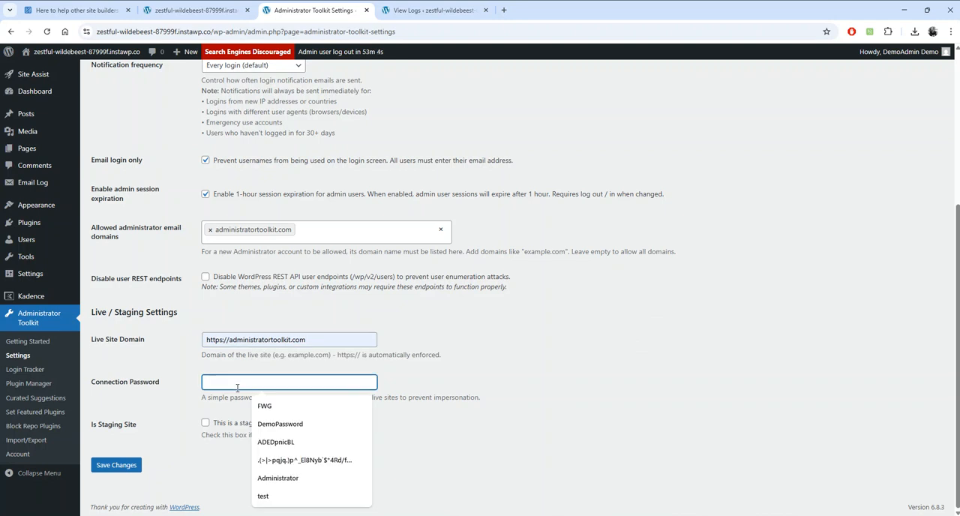
click(271, 425)
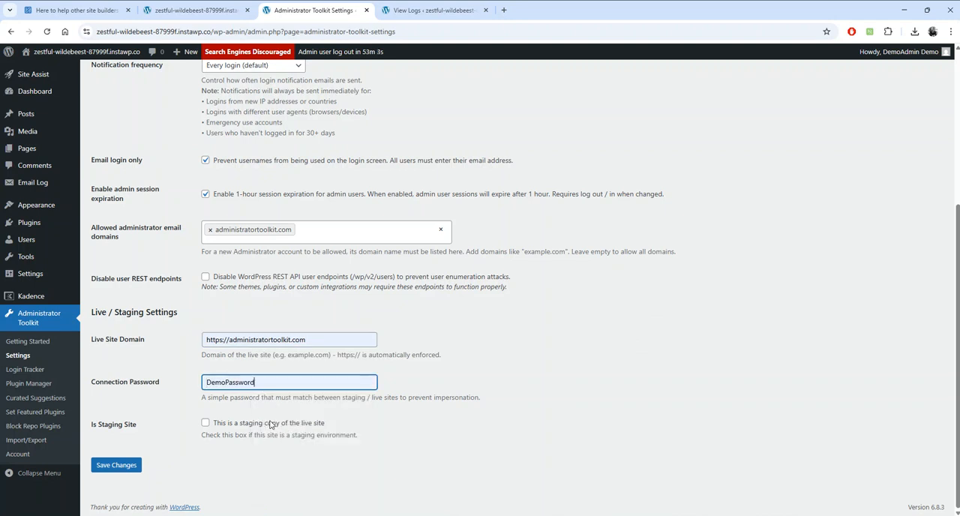
click(206, 425)
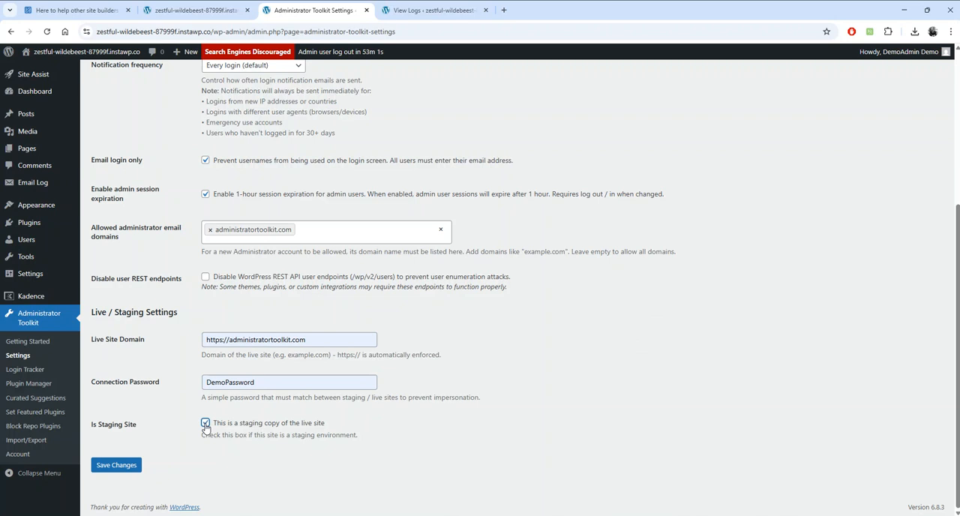
click(133, 467)
- Enable Active Work In Progress for the staging site and send the update to the live site
scroll(550, 368, down, 4)
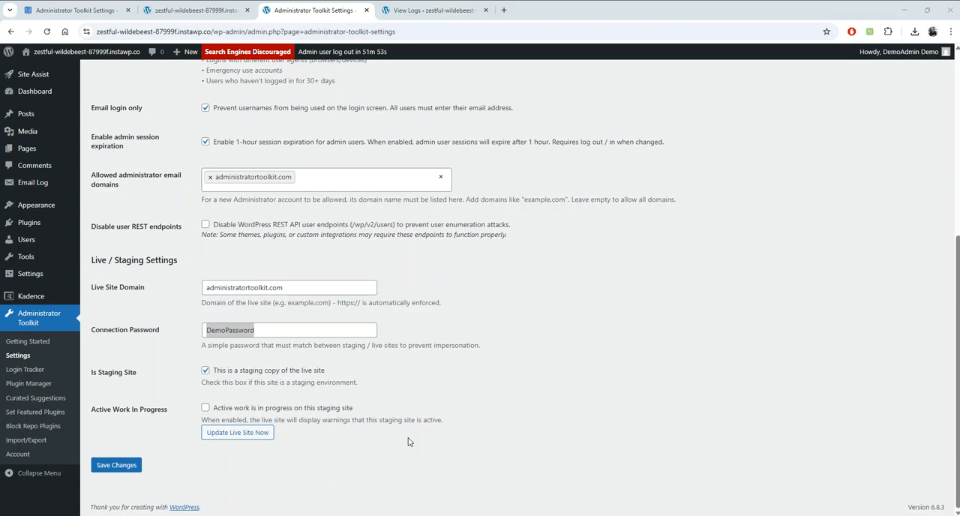
click(206, 409)
click(229, 433)
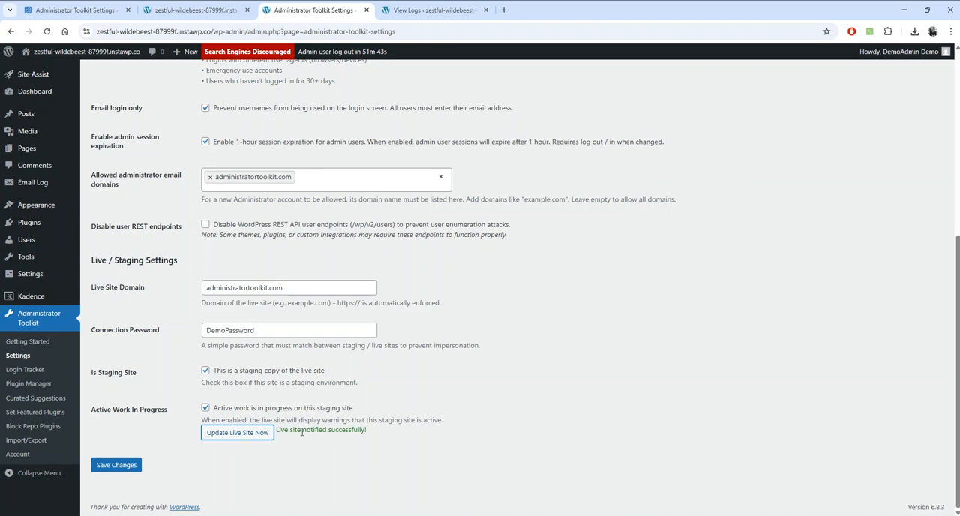
- Reload the live site's Administrator Toolkit settings to check for the staging notice, and log out to check its login page
click(74, 11)
click(388, 31)
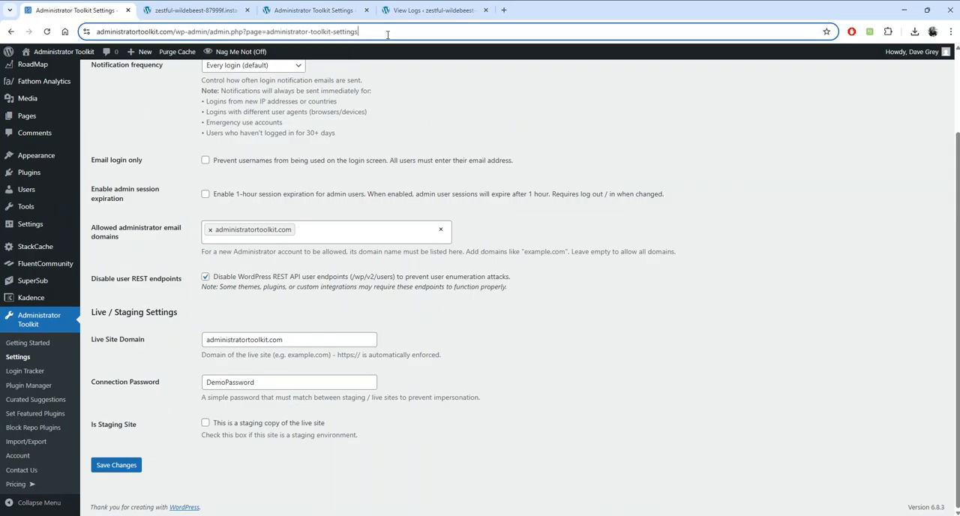
key(Return)
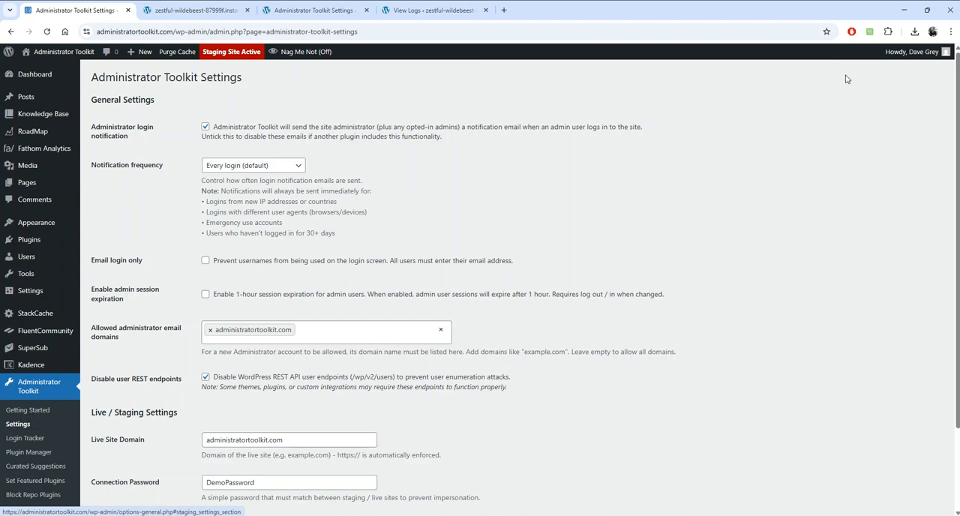
mouse_move(894, 63)
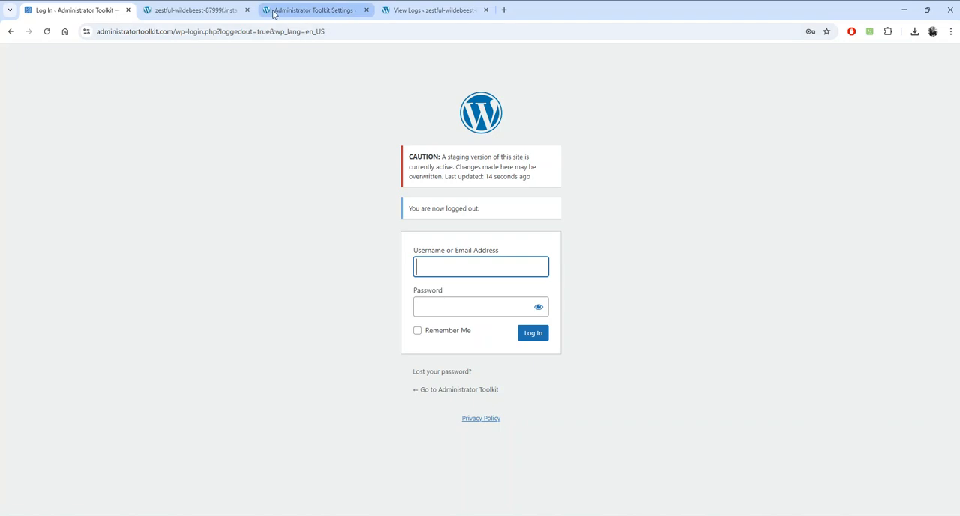
- Disable Active Work In Progress on the staging site, update the live site, and reload the live login page to check the warning
click(312, 11)
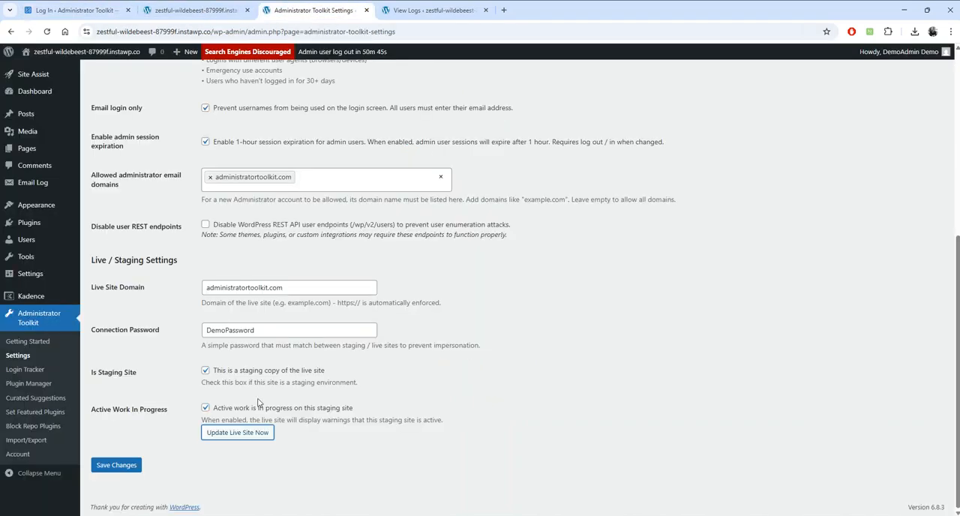
click(205, 409)
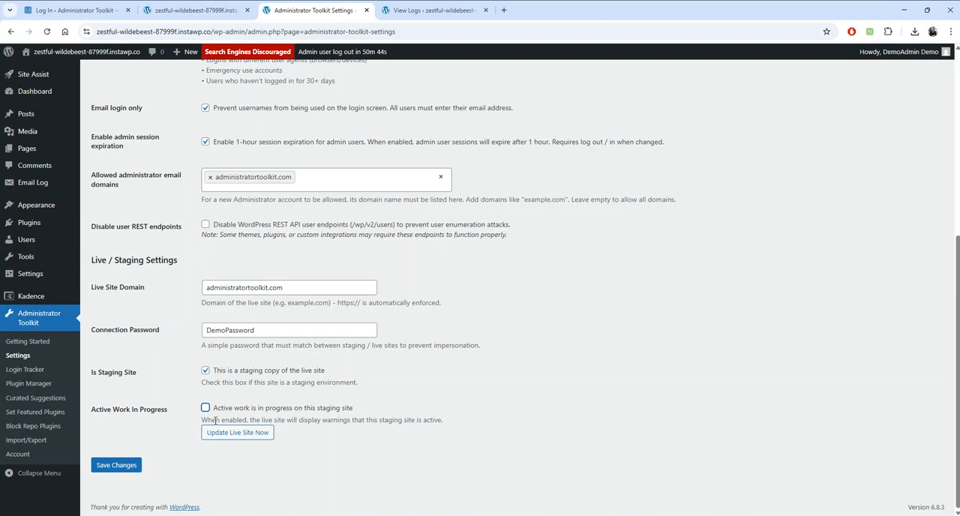
click(249, 438)
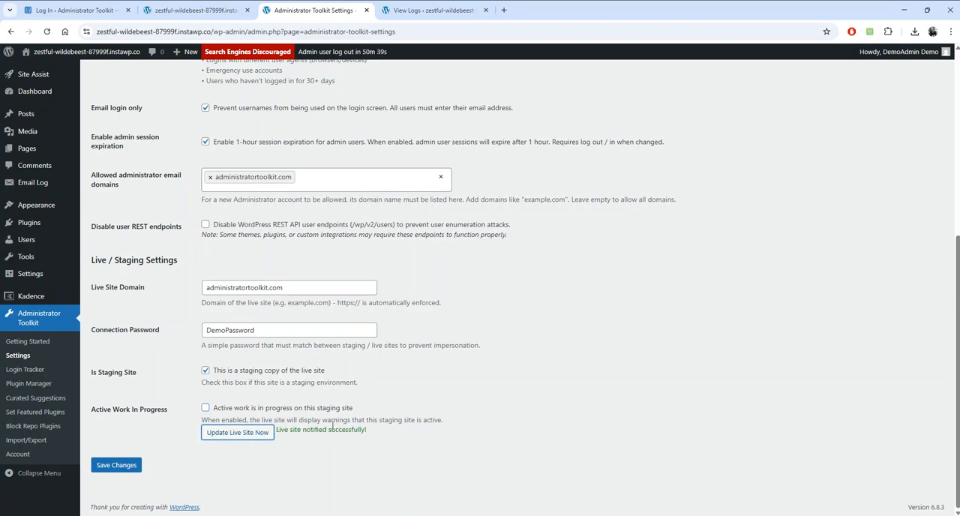
click(65, 12)
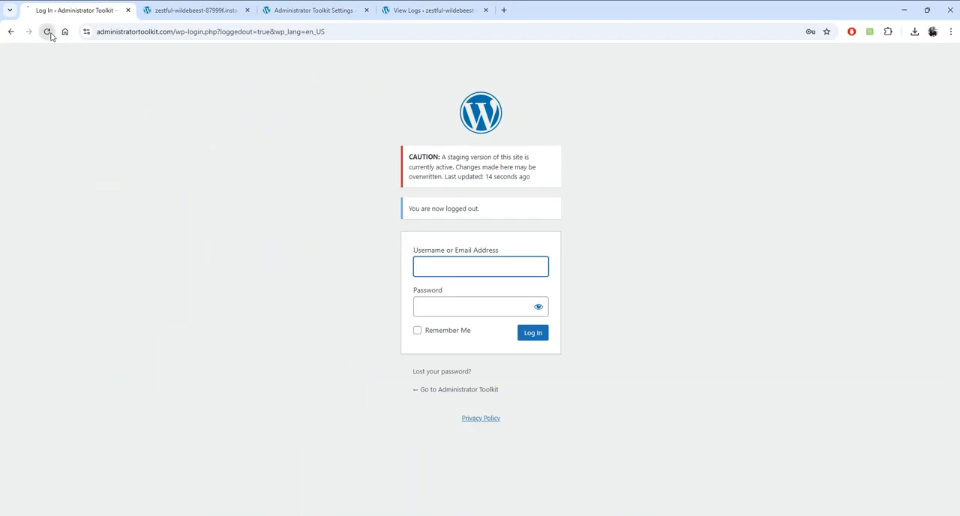
click(47, 31)
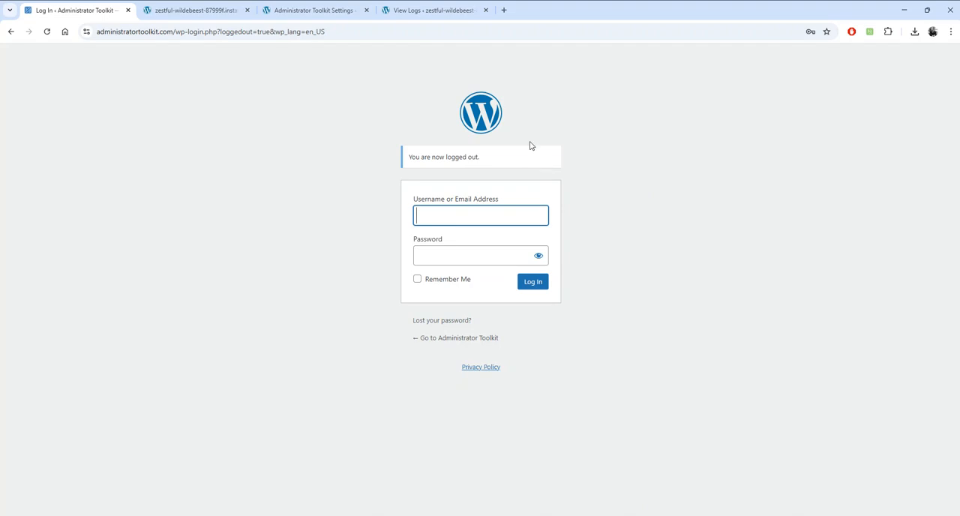
- Read the Protected Plugins + Notes section with the Task 5 instructions on the demo home page
click(217, 11)
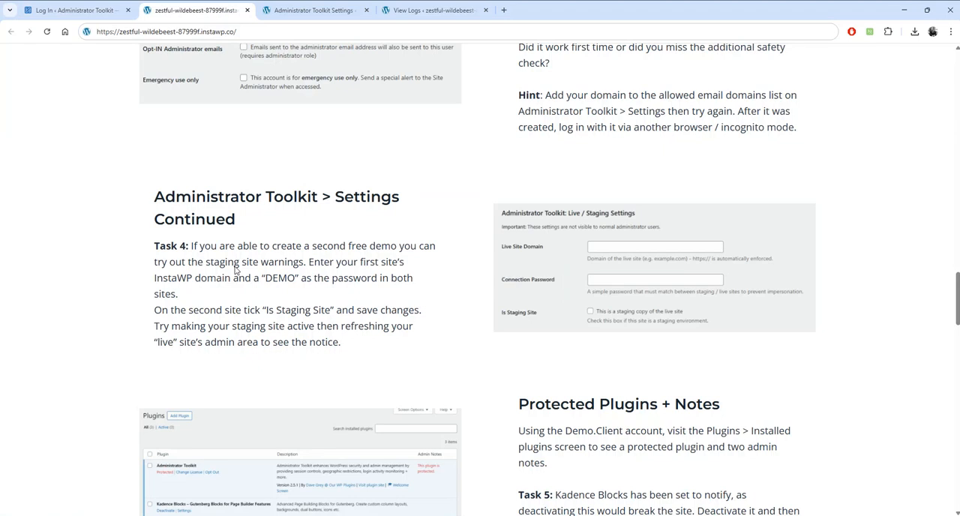
scroll(338, 274, down, 1)
scroll(337, 273, down, 3)
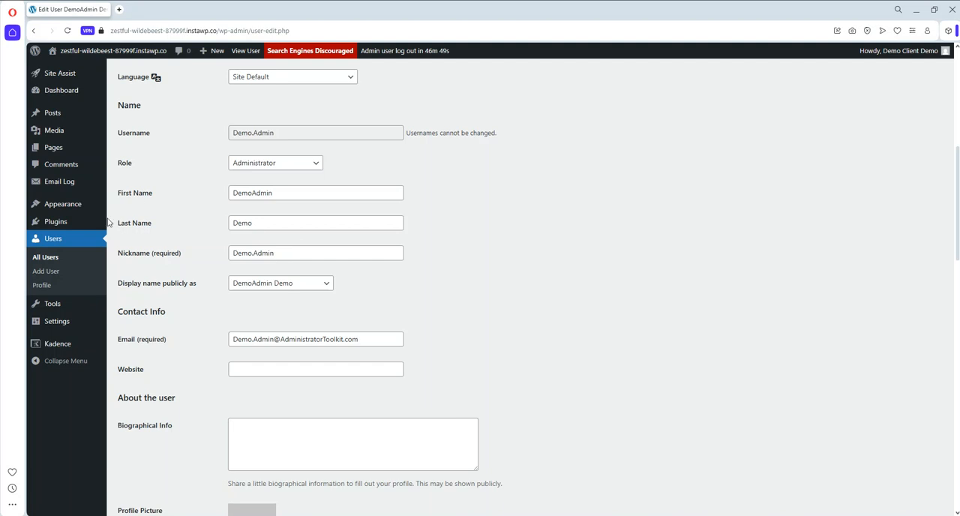
- In the client account's browser, open the installed plugins list and examine Administrator Toolkit's protected status and admin note
mouse_move(51, 227)
click(138, 223)
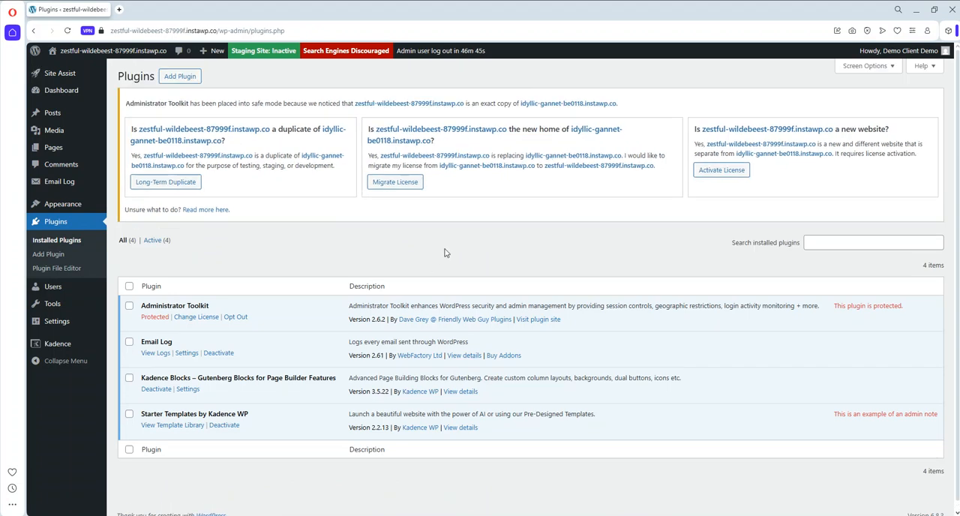
drag(209, 306, 141, 307)
double_click(155, 316)
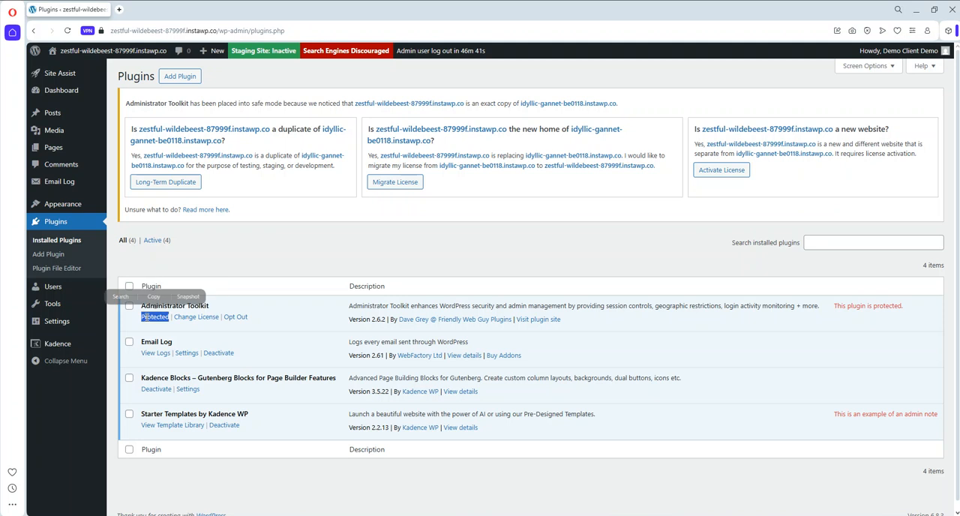
click(290, 327)
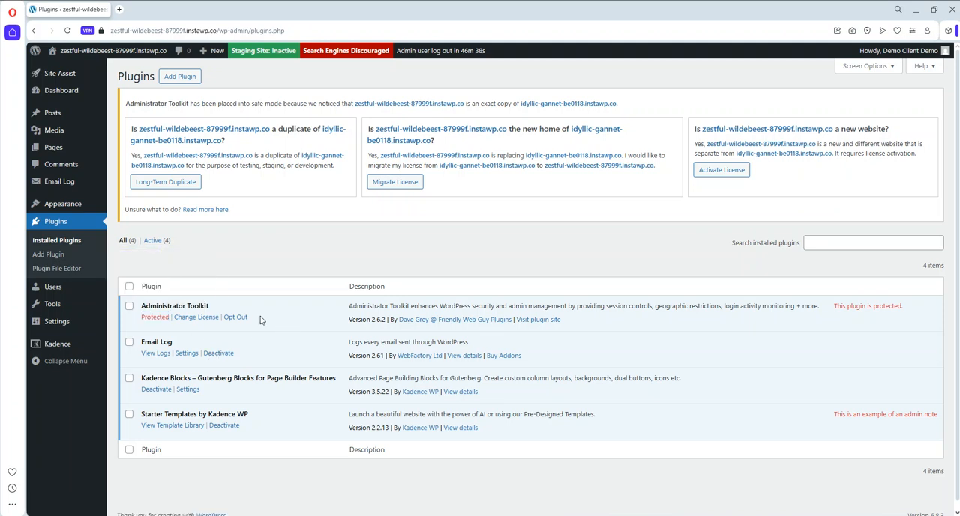
drag(902, 308, 834, 315)
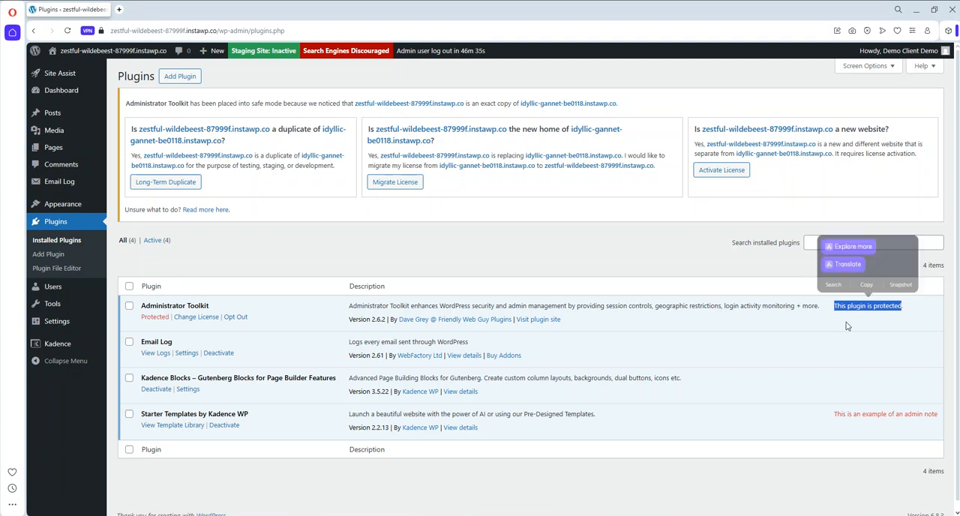
click(846, 325)
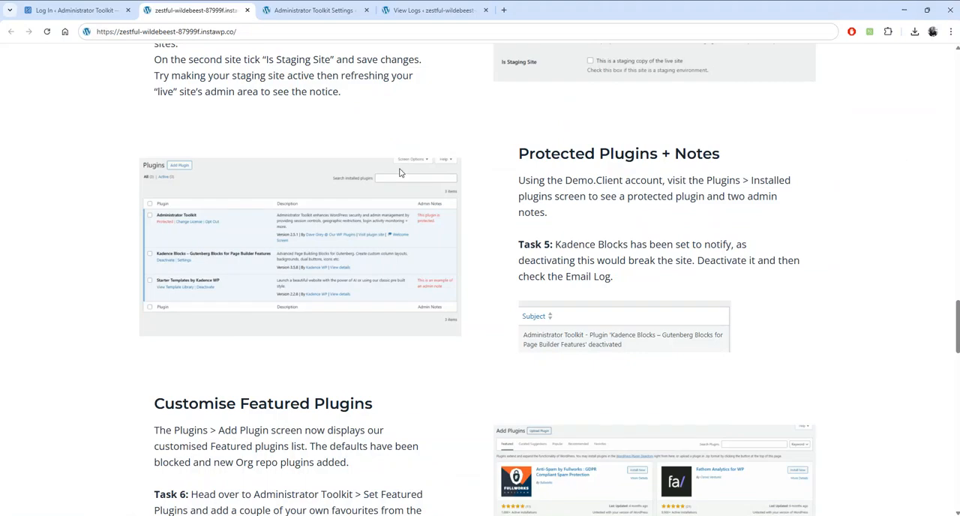
- In the main admin account, open Administrator Toolkit's Plugin Manager and review the hide, notify, protect and admin note settings
click(307, 11)
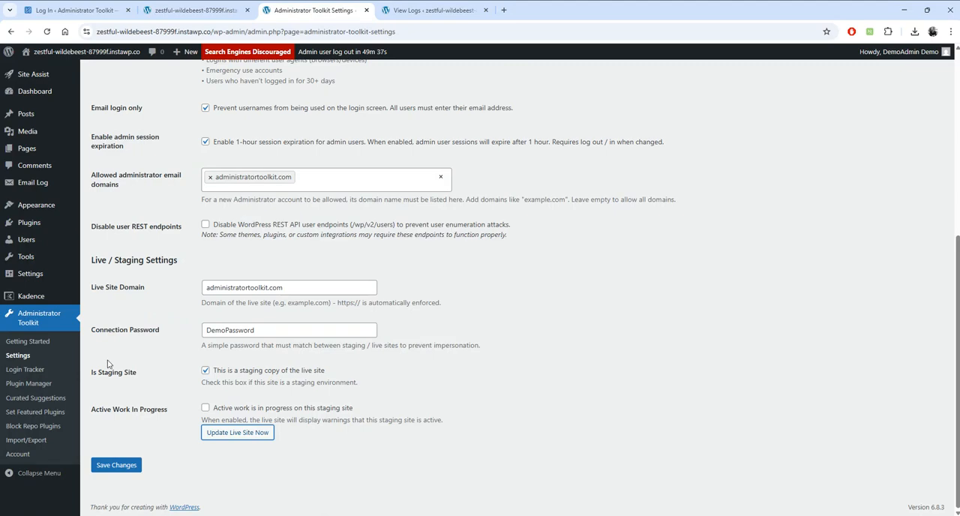
click(46, 385)
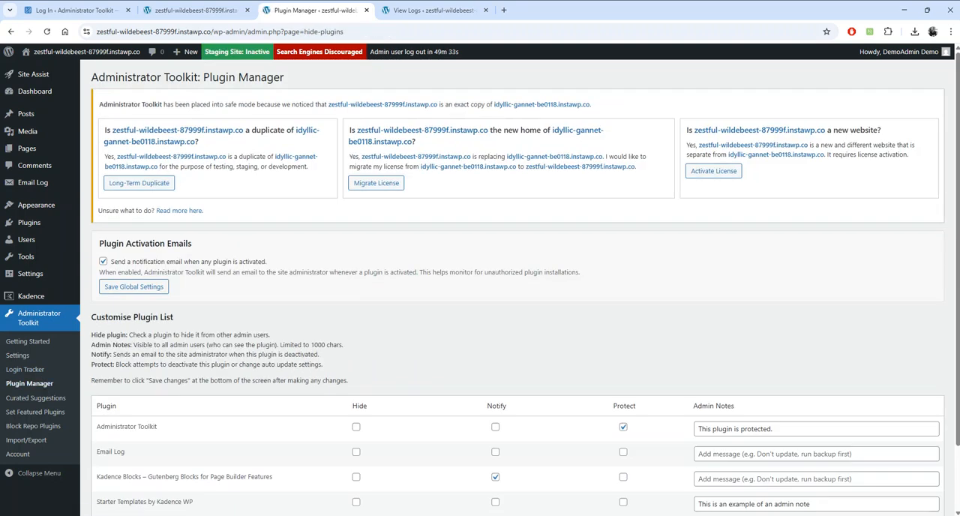
scroll(462, 346, down, 2)
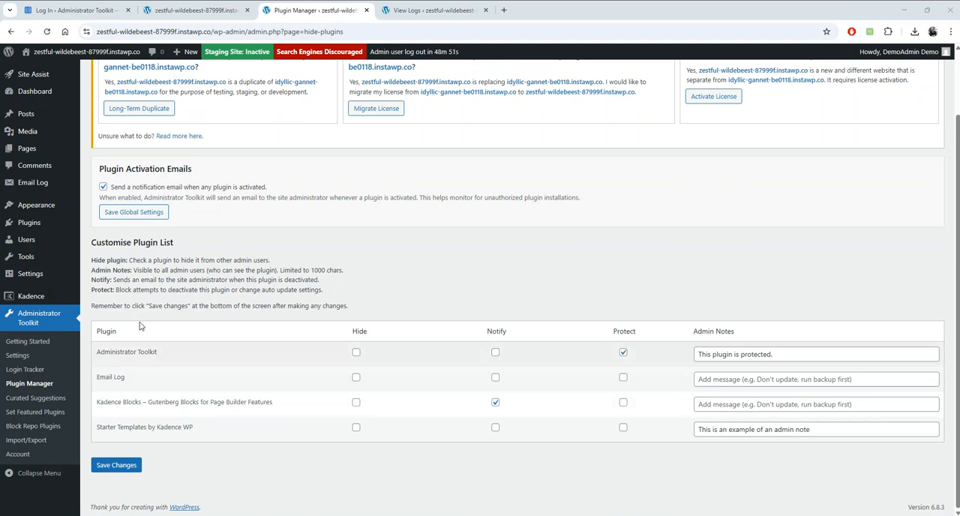
- Deactivate the Kadence Blocks plugin from the client account and return to the main admin account's browser
mouse_move(45, 224)
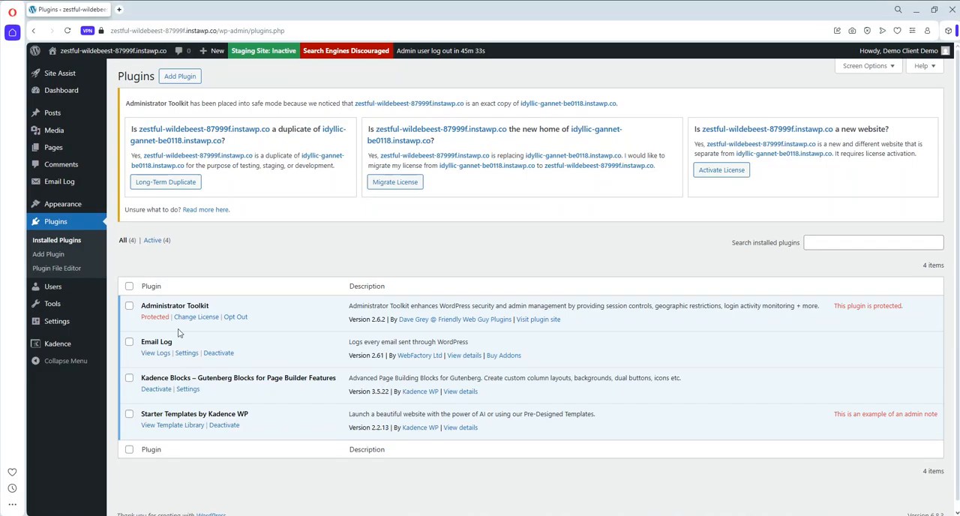
click(154, 389)
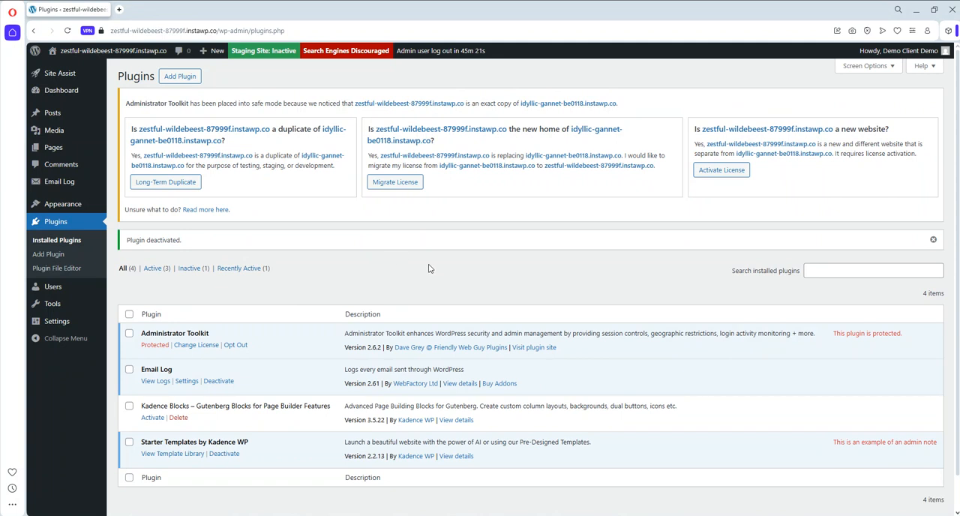
click(913, 15)
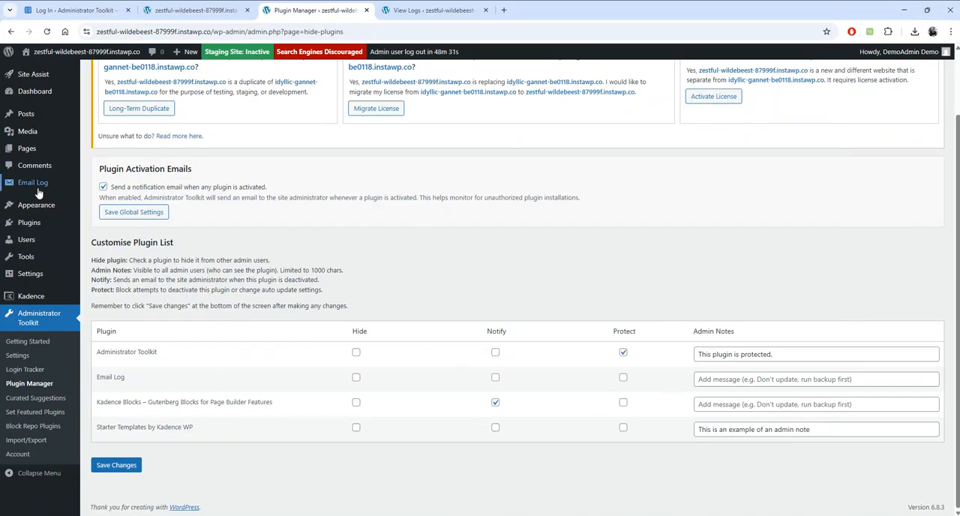
- Refresh the Email Log and check the subject of its most recent entry
click(438, 14)
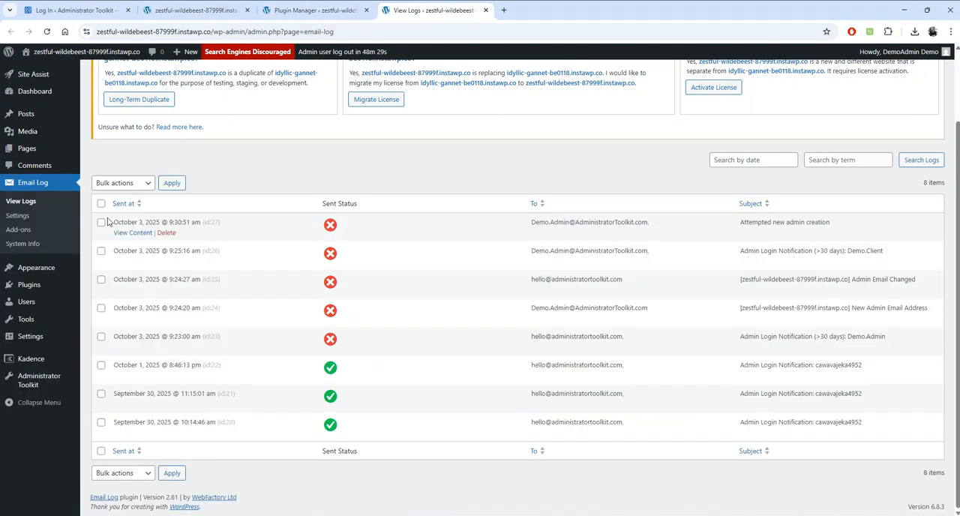
scroll(30, 251, up, 2)
click(25, 203)
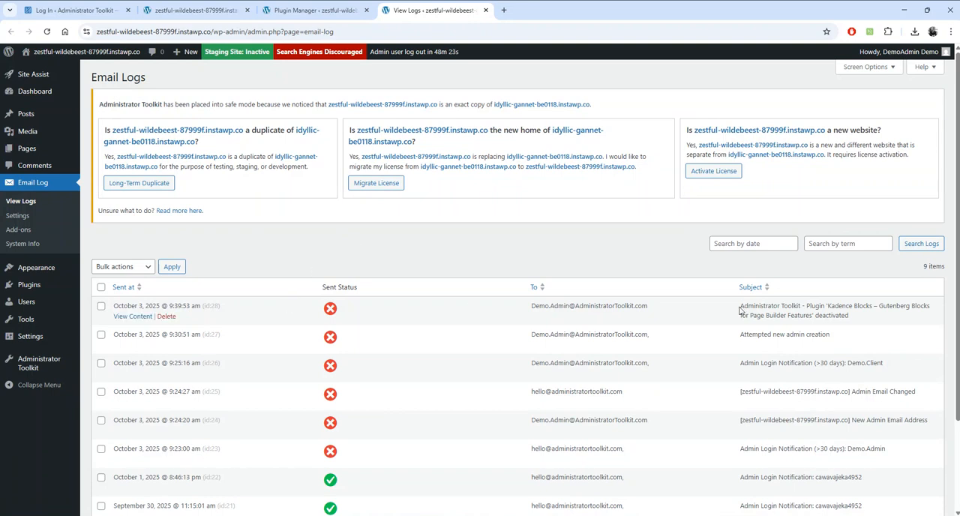
drag(740, 306, 875, 317)
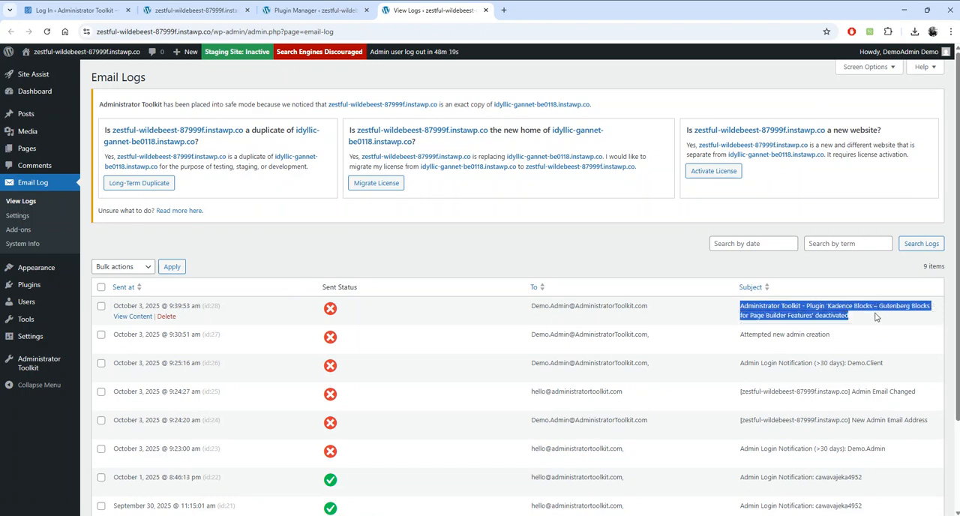
- View the Kadence Blocks deactivation email as an HTML preview, check who deactivated the plugin, and close it
click(135, 315)
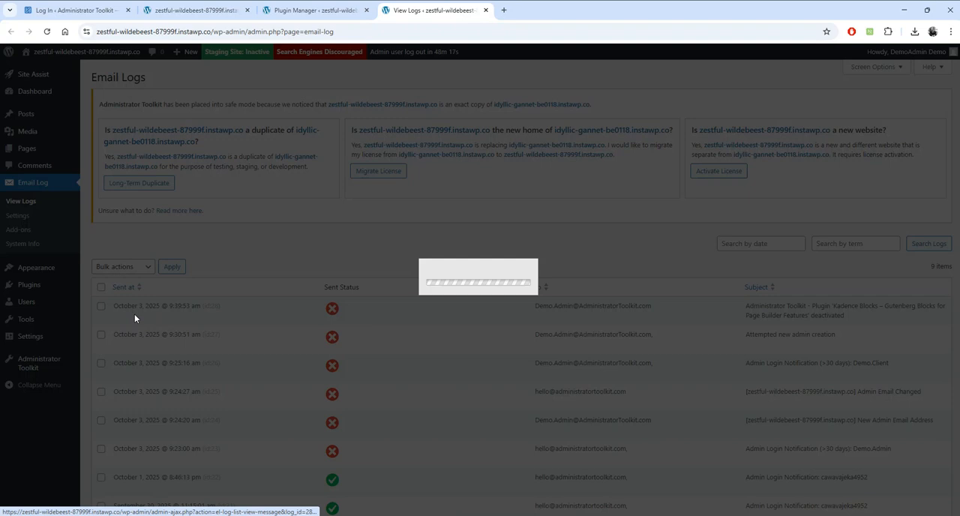
click(390, 212)
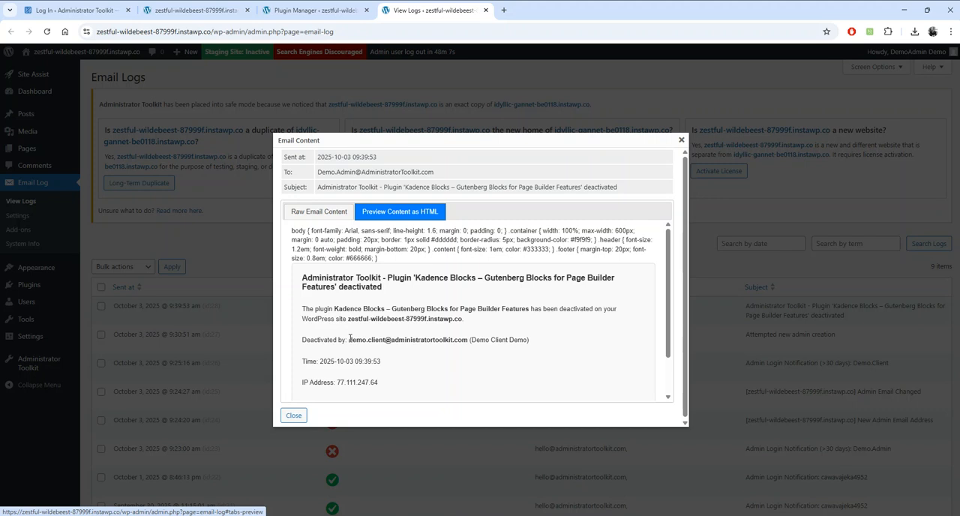
drag(349, 338, 463, 340)
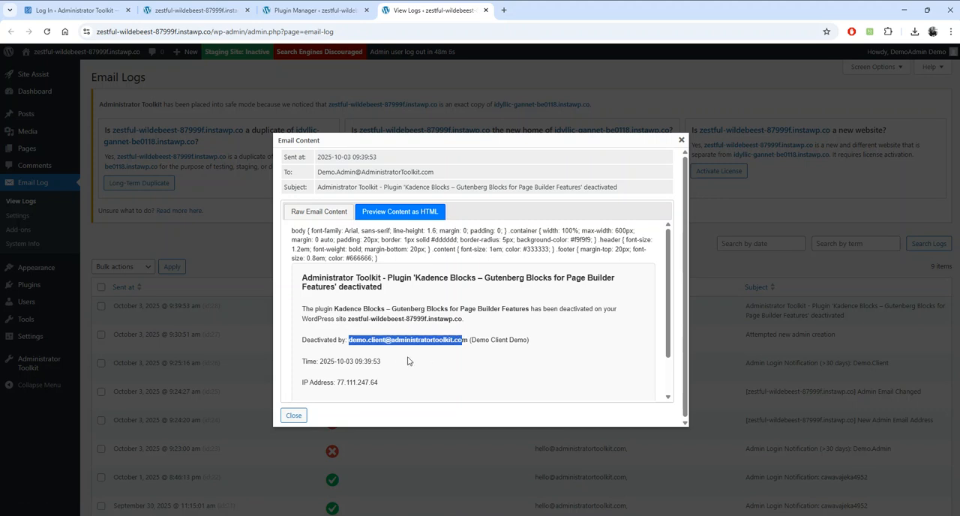
scroll(406, 363, down, 2)
scroll(406, 363, up, 2)
click(681, 140)
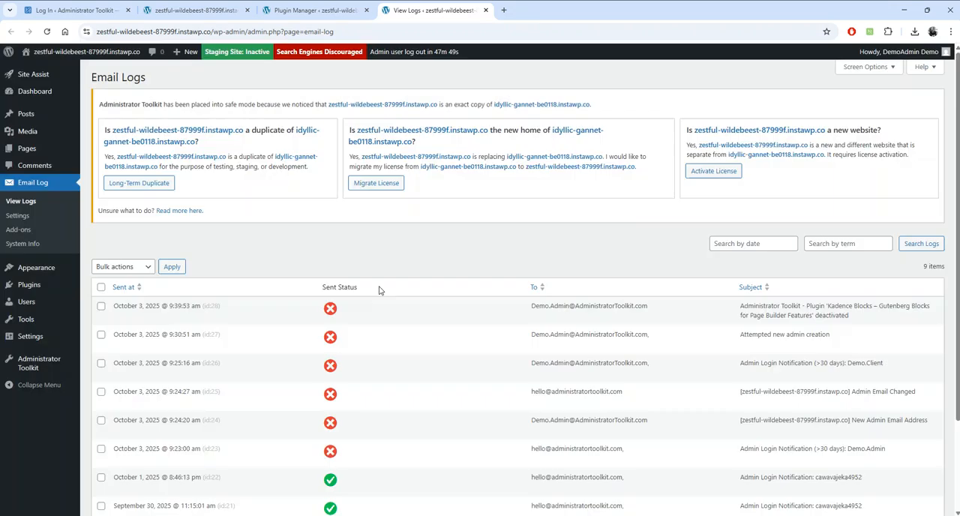
- Reactivate the Kadence Blocks plugin from the main admin account and reload the Email Log to check for a notification
mouse_move(53, 286)
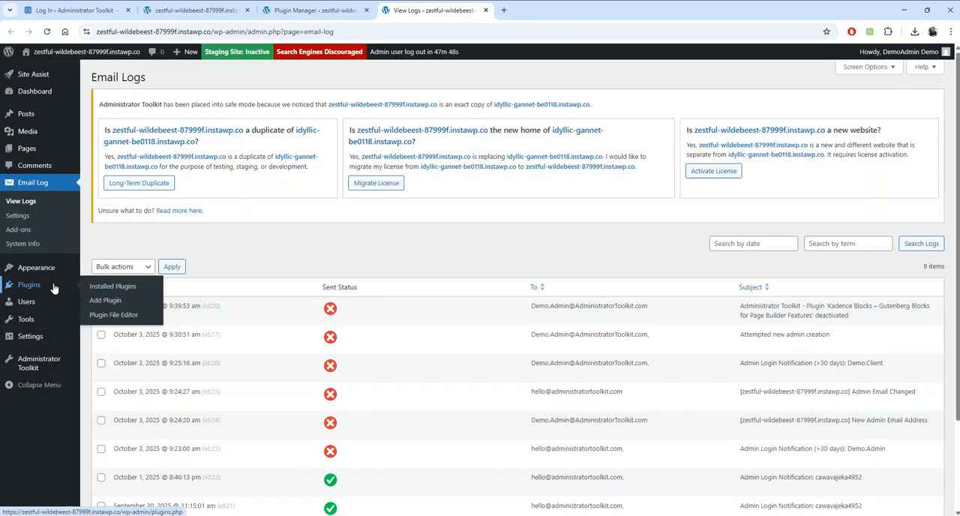
click(128, 292)
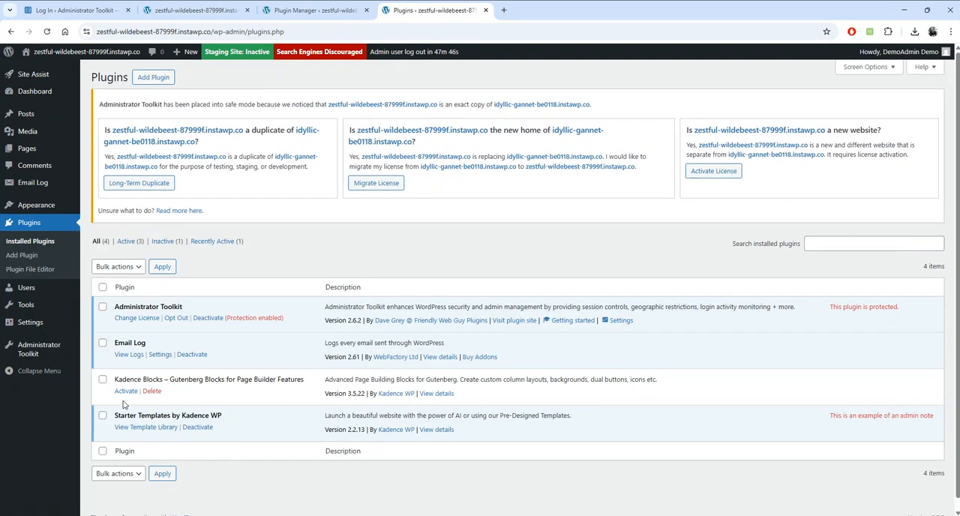
click(126, 391)
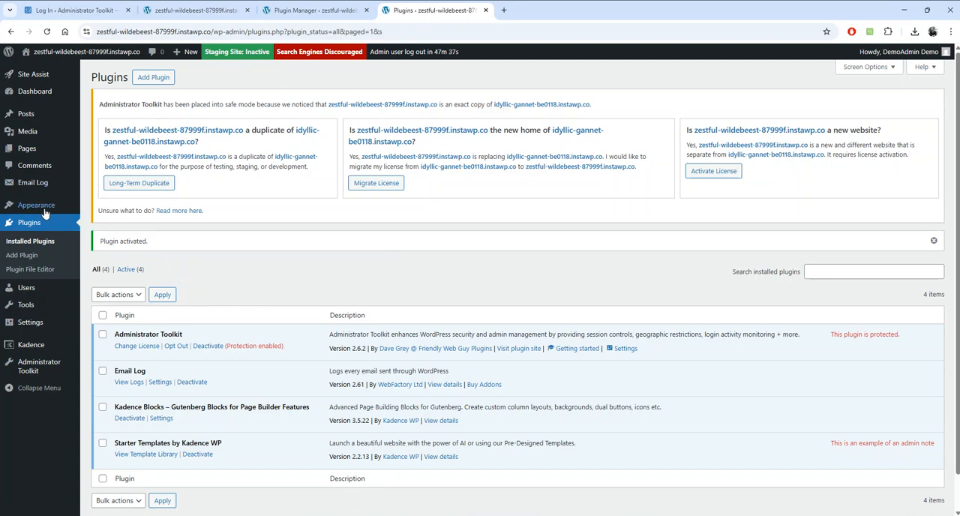
click(105, 189)
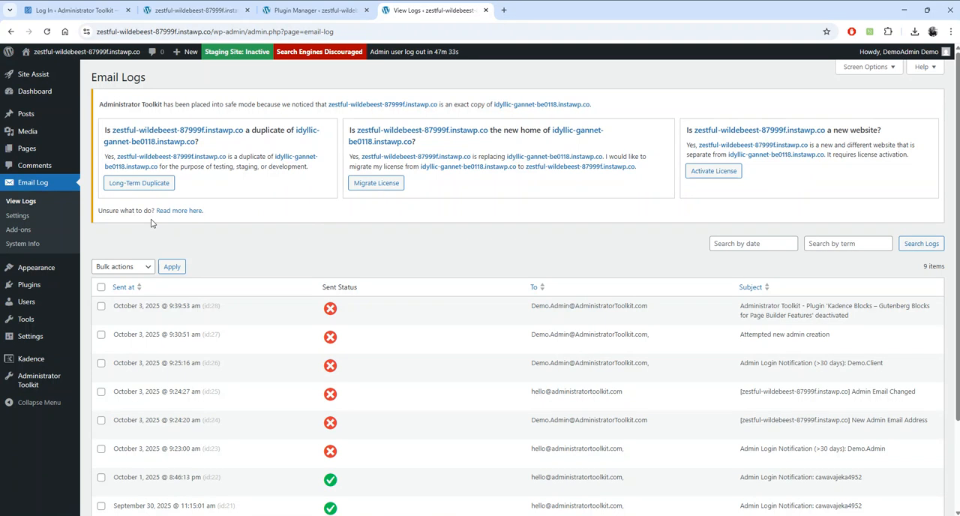
click(34, 205)
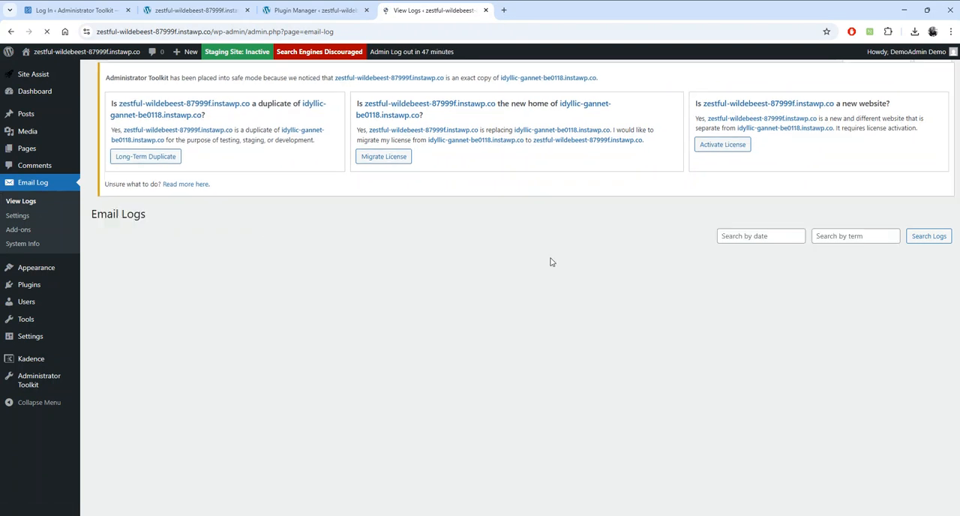
- Read Task 6 about customising featured plugins on the demo page and open Administrator Toolkit's Set Featured Plugins screen
click(208, 10)
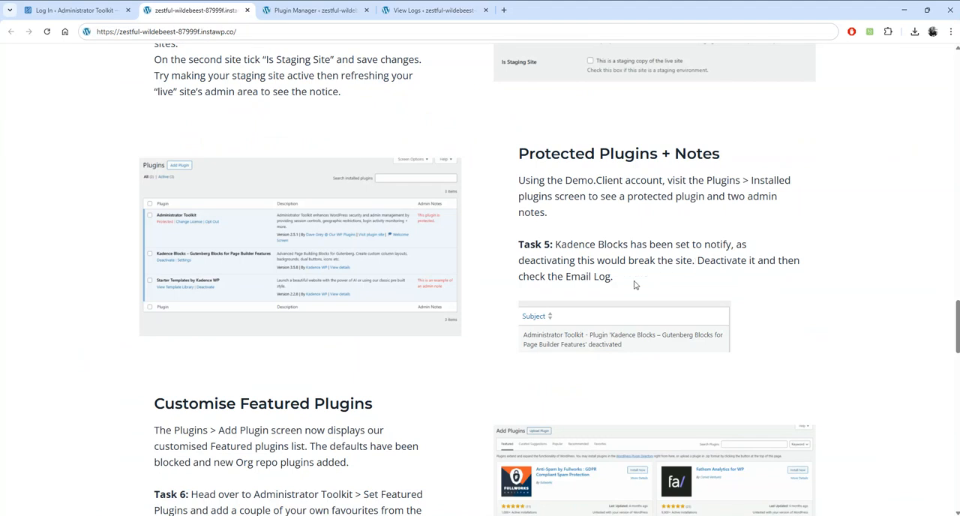
scroll(467, 353, down, 3)
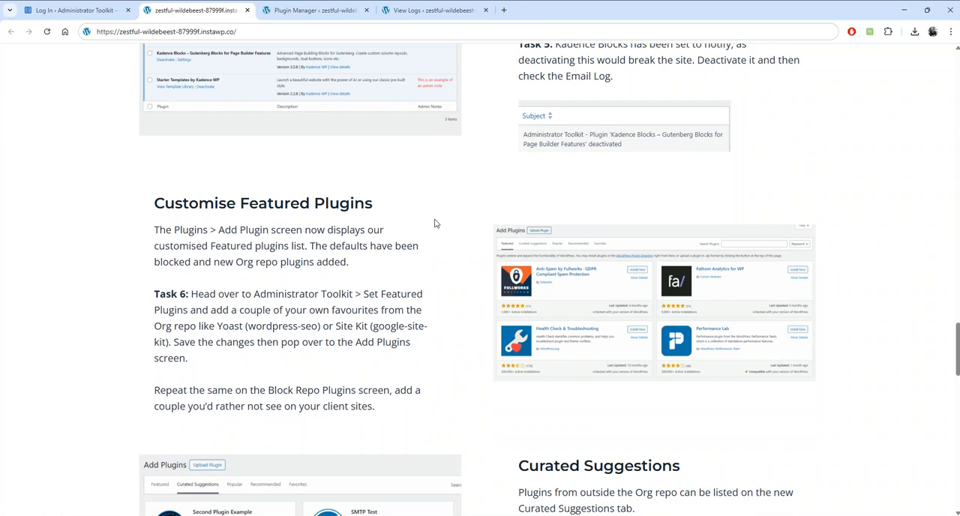
scroll(435, 221, down, 1)
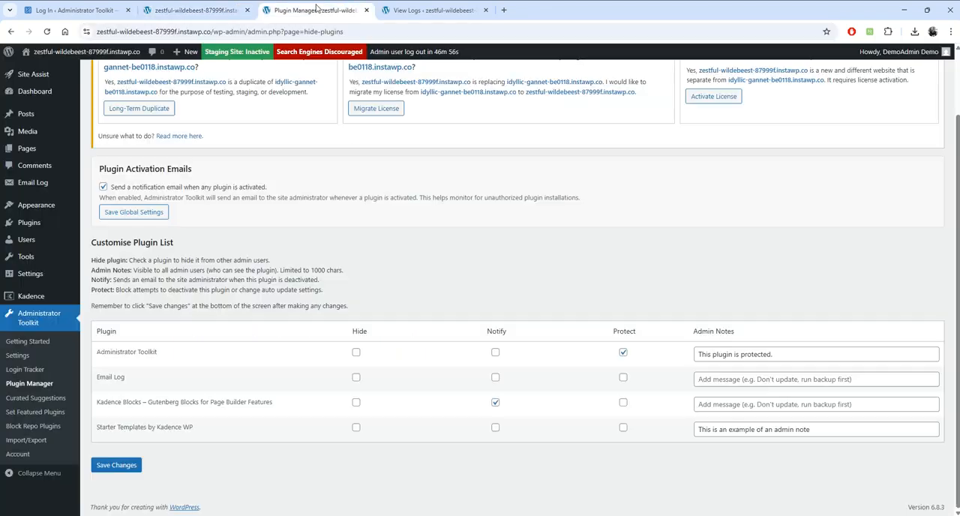
click(315, 9)
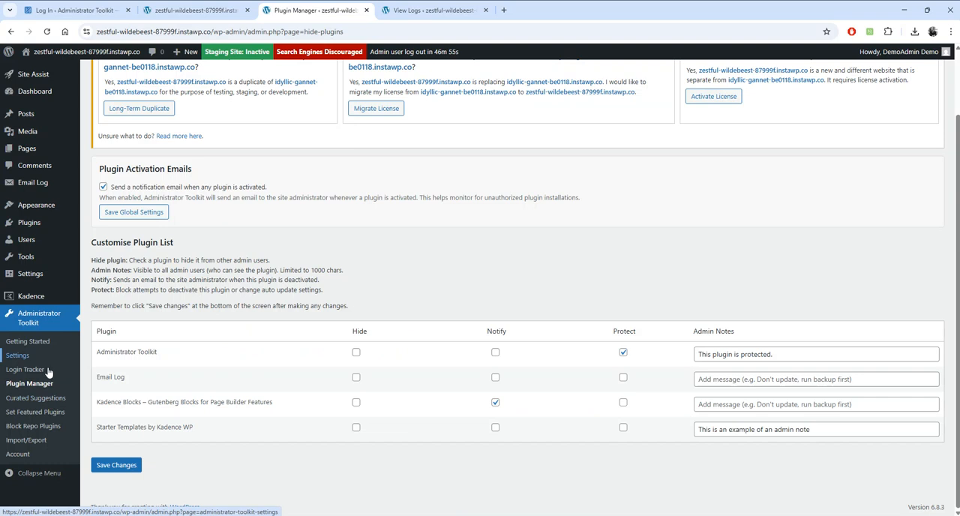
click(53, 415)
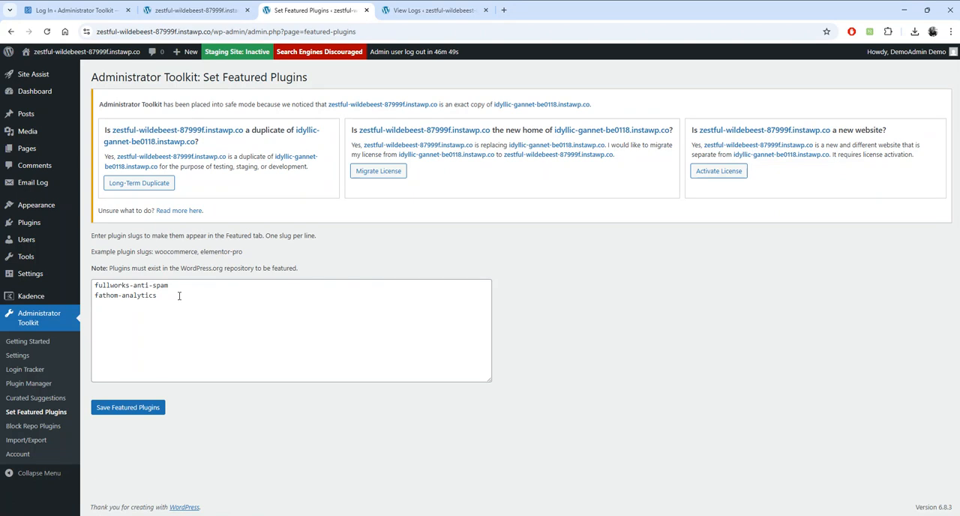
- Open the Add Plugin screen and review which plugins are listed as featured
mouse_move(29, 223)
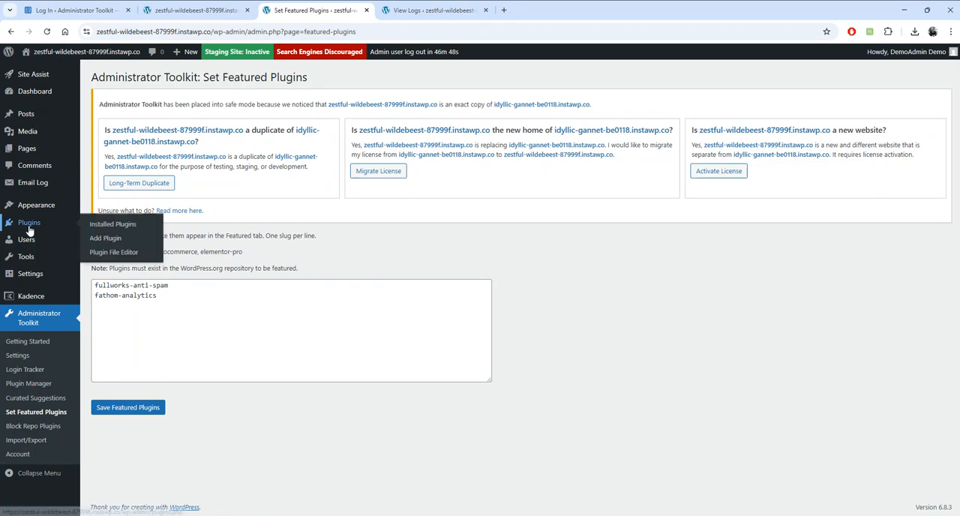
click(110, 241)
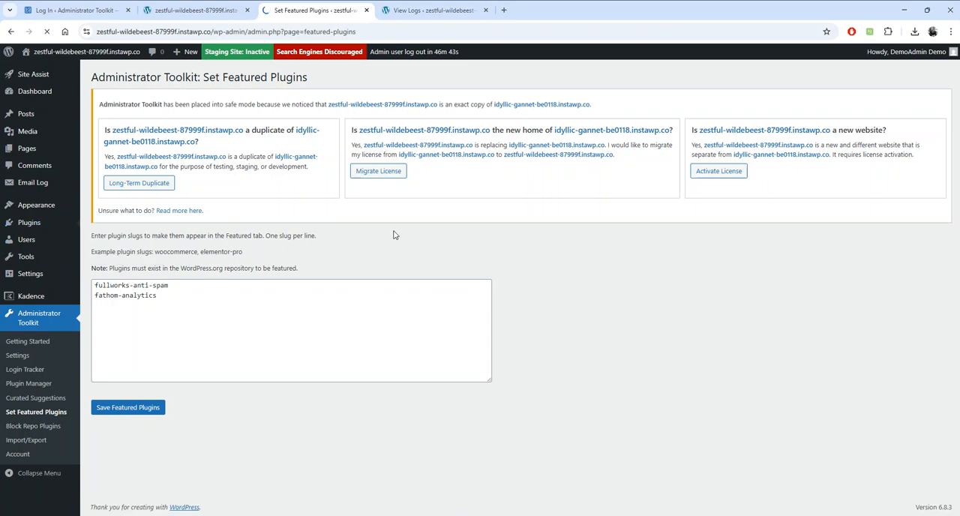
scroll(461, 243, down, 2)
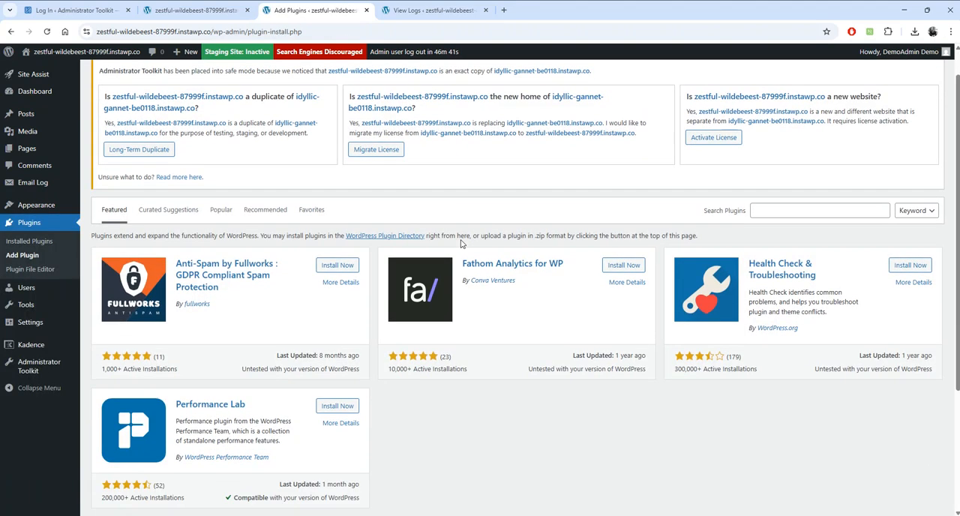
scroll(461, 244, down, 2)
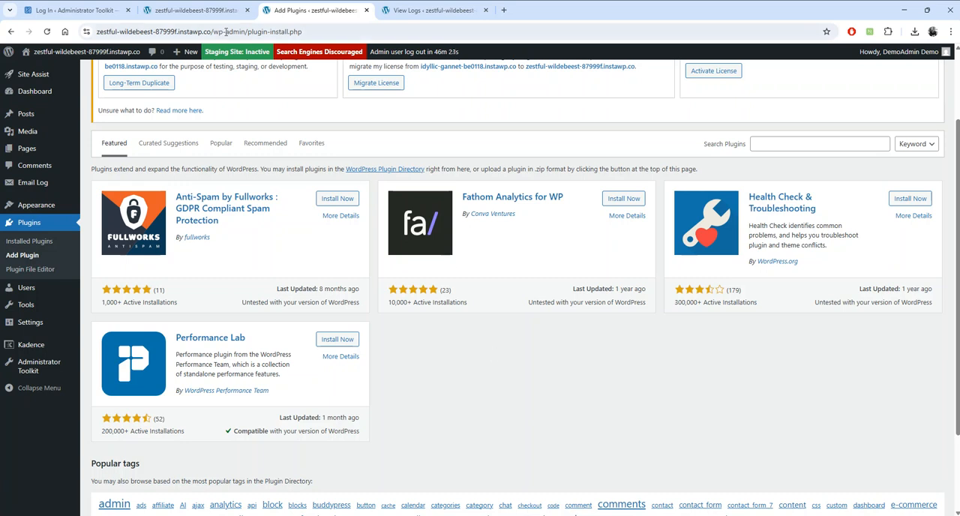
- Copy the slug wordpress-seo from Task 6 and add it on a new line in the Set Featured Plugins list
click(191, 21)
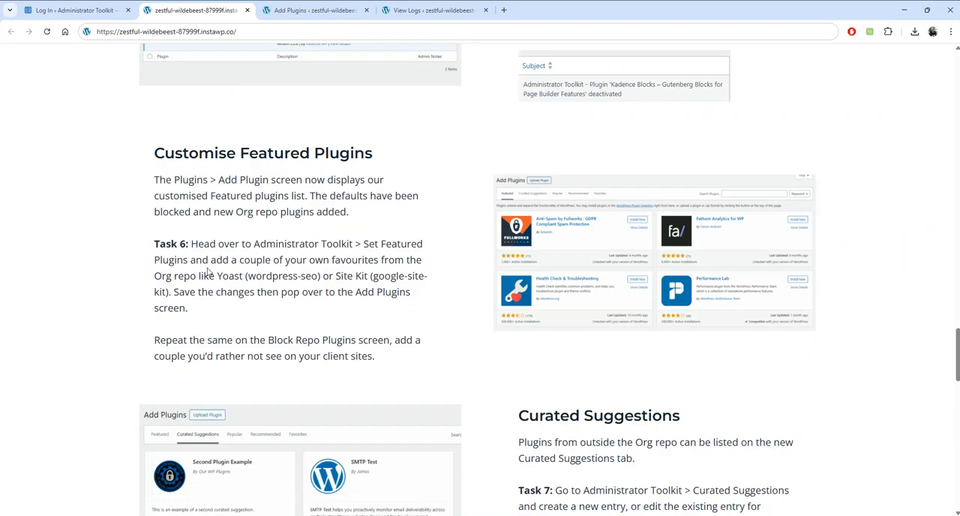
drag(318, 277, 247, 278)
key(ctrl+c)
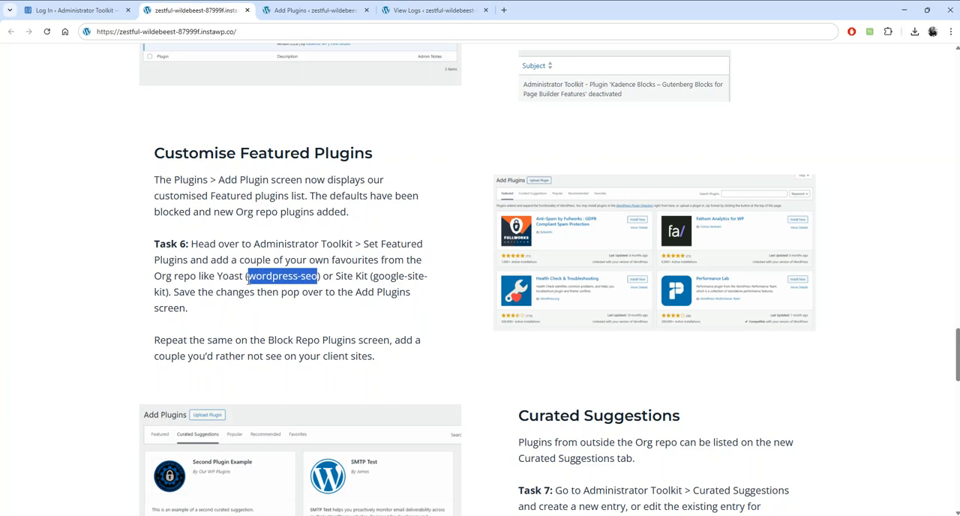
click(300, 12)
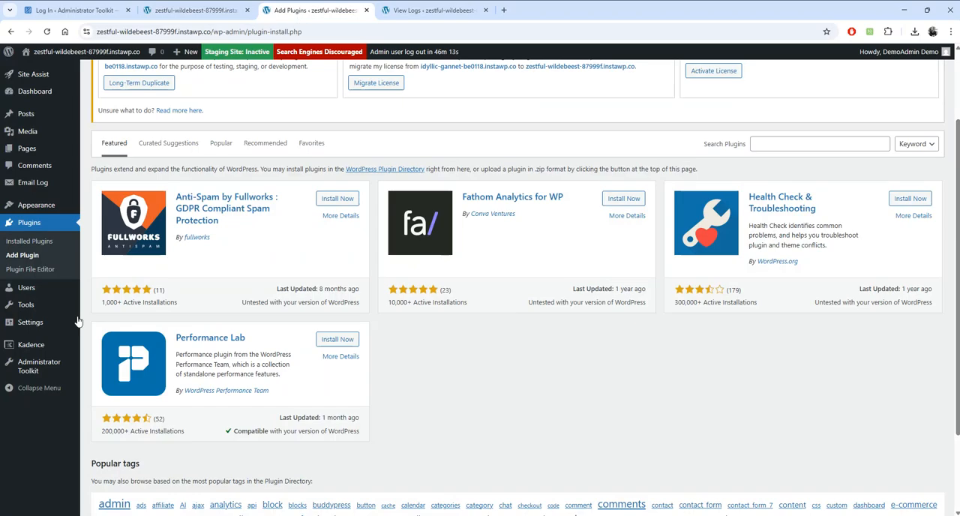
mouse_move(54, 362)
click(130, 435)
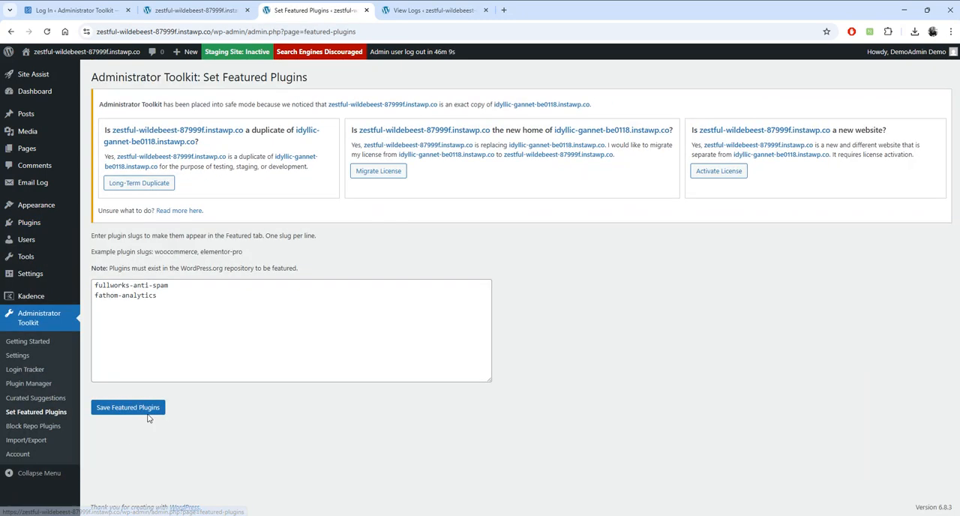
click(191, 309)
key(ctrl+v)
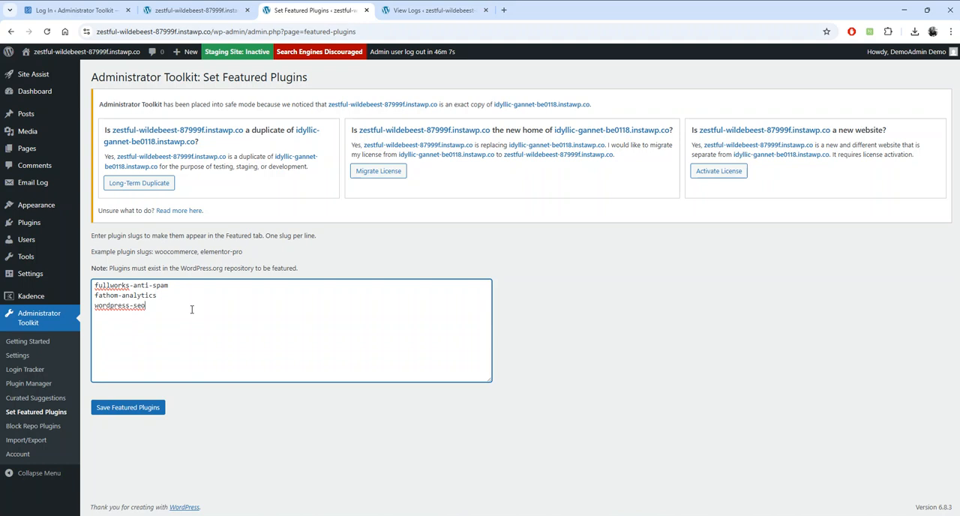
- Add the slug google-site-kit from Task 6 to the featured plugins list and save the featured plugins
click(223, 13)
drag(372, 277, 167, 295)
key(ctrl+c)
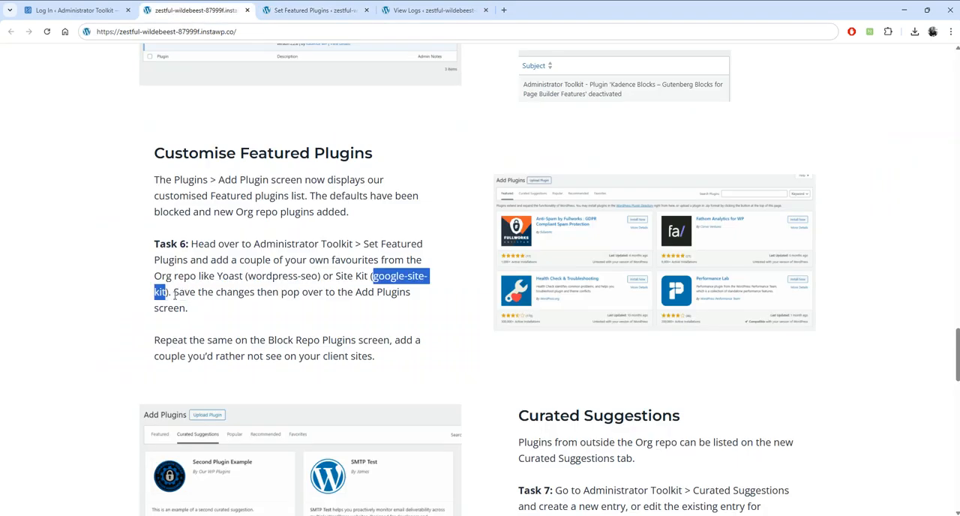
click(315, 10)
key(ctrl+v)
click(146, 414)
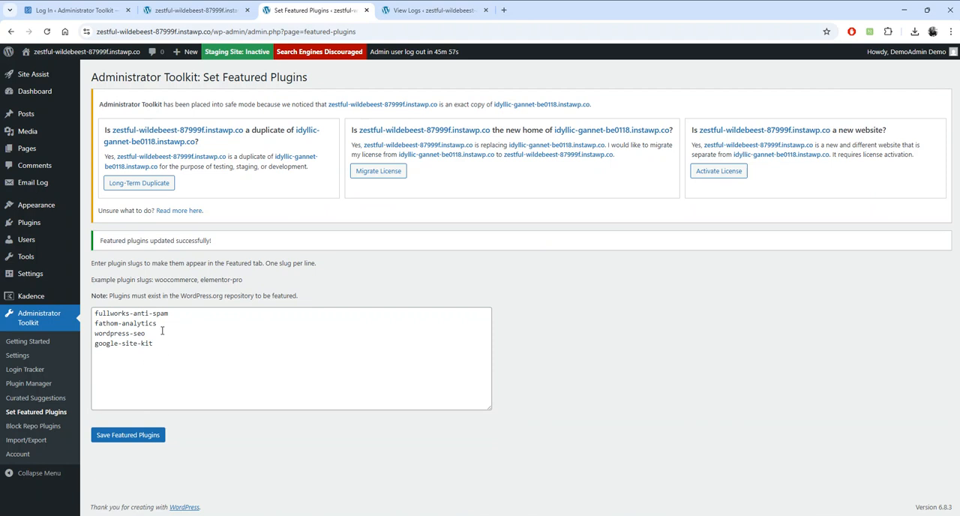
- Check the Add Plugin screen's Featured list for the Yoast SEO and Site Kit entries
mouse_move(33, 222)
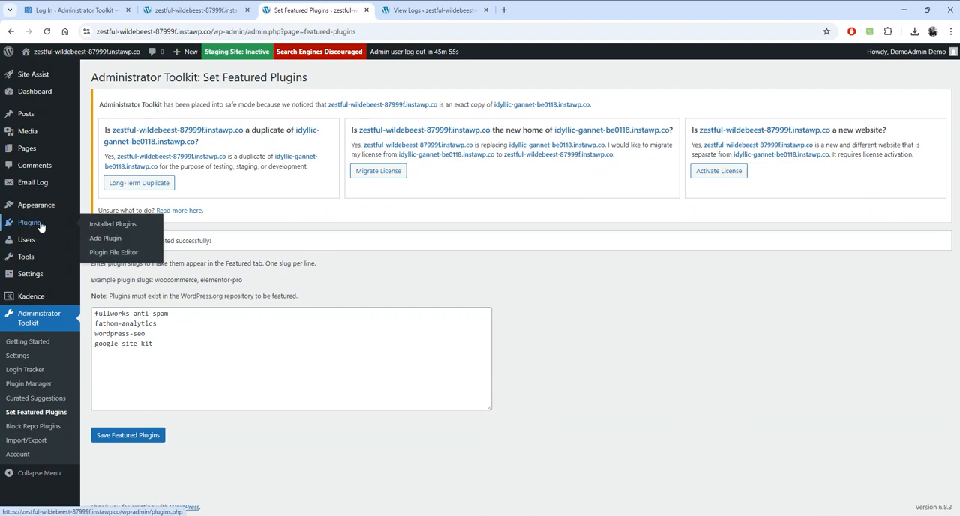
click(105, 239)
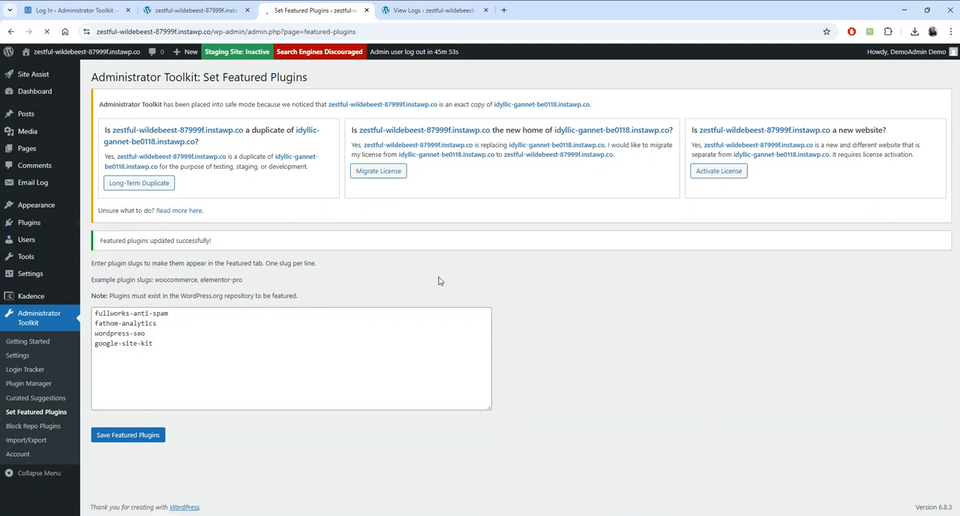
scroll(490, 290, down, 1)
scroll(491, 290, down, 2)
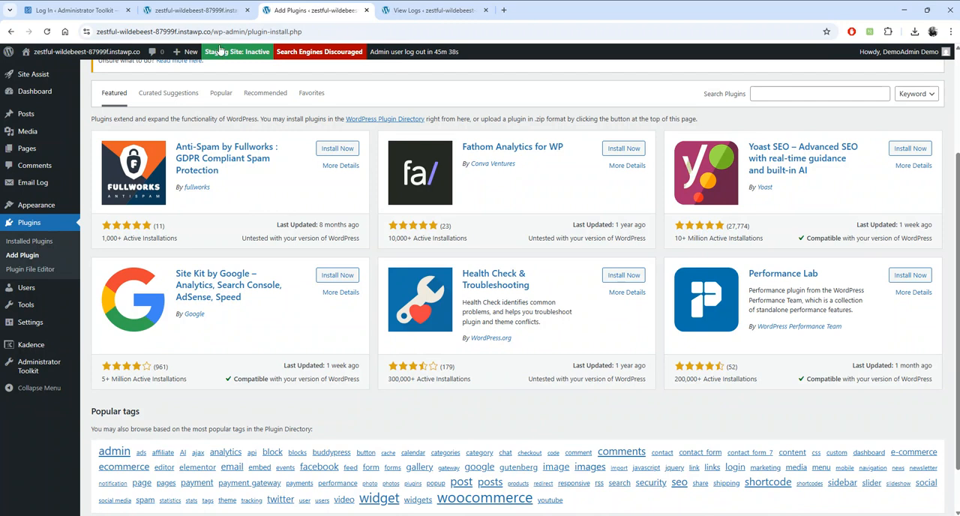
- Following Task 6's note on blocking plugins, remove jetpack from Administrator Toolkit's Block Repo Plugins list and save the blocked plugins
click(203, 11)
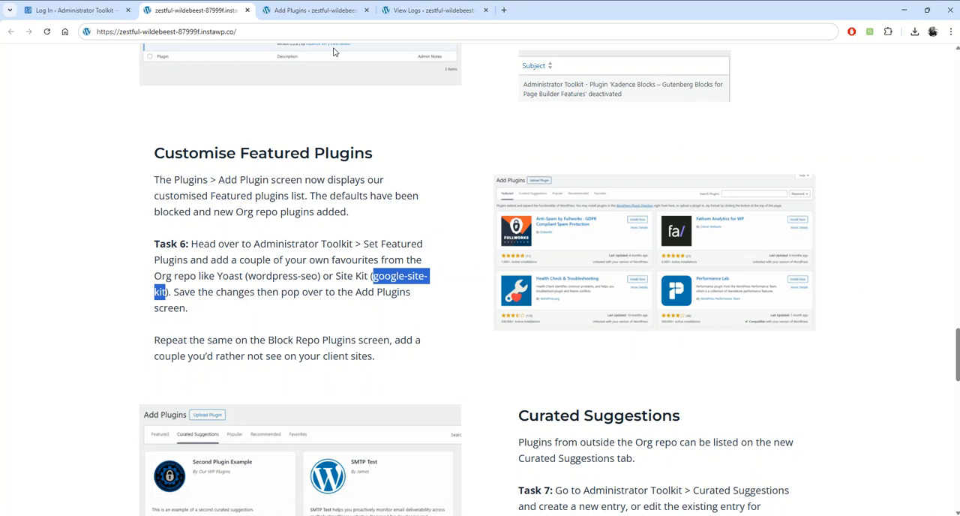
click(311, 10)
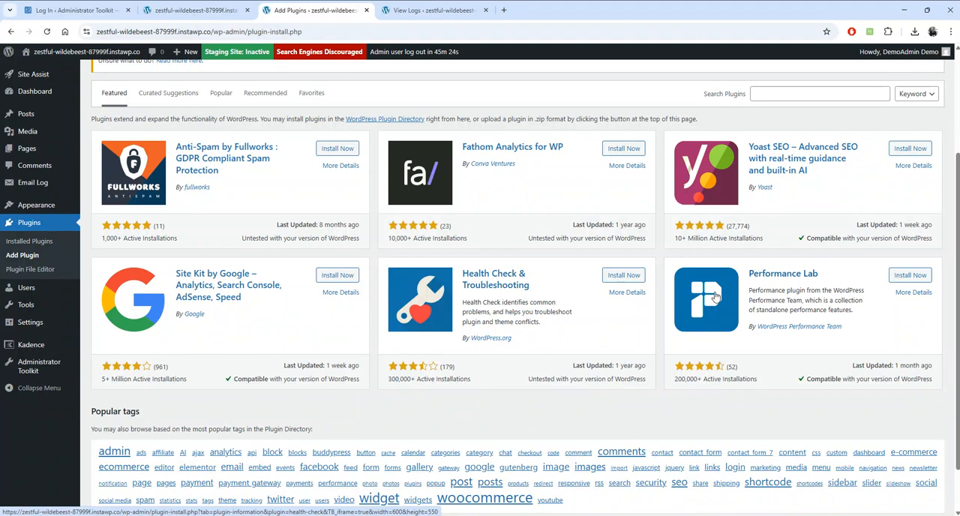
mouse_move(46, 372)
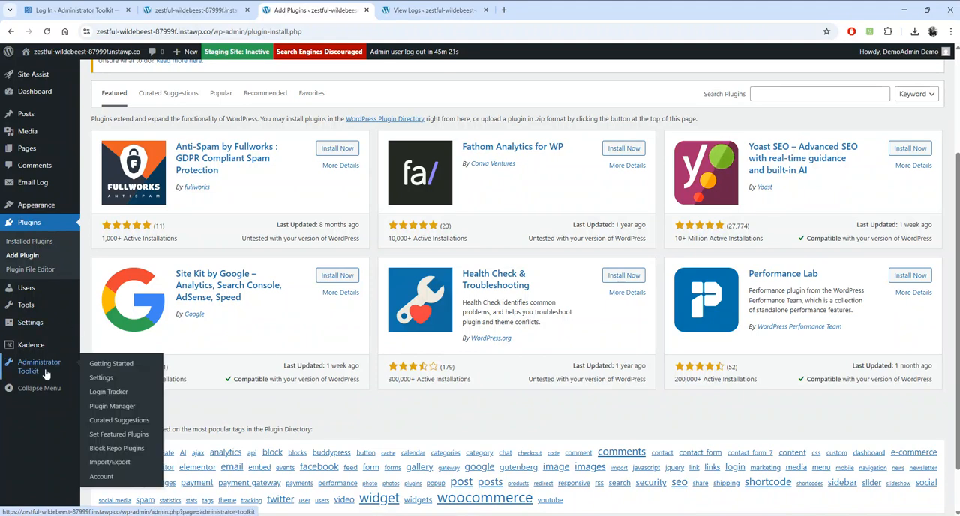
click(137, 450)
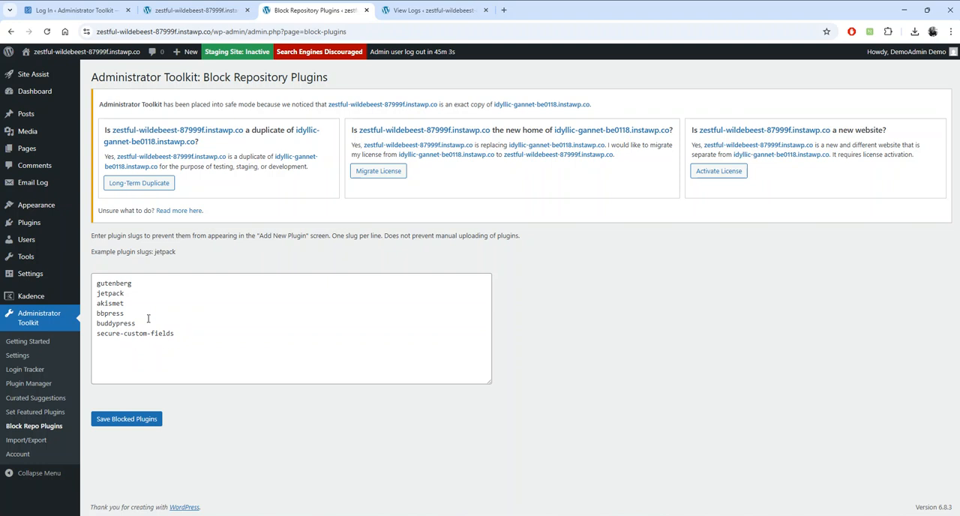
triple_click(145, 292)
key(BackSpace)
click(141, 419)
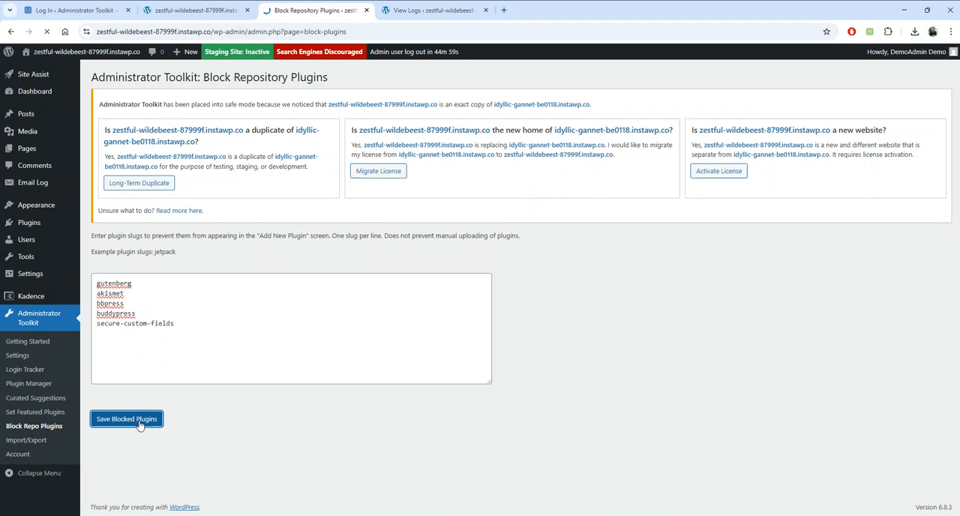
- Check whether Jetpack is offered among the featured plugins on the Add Plugin screen
mouse_move(37, 225)
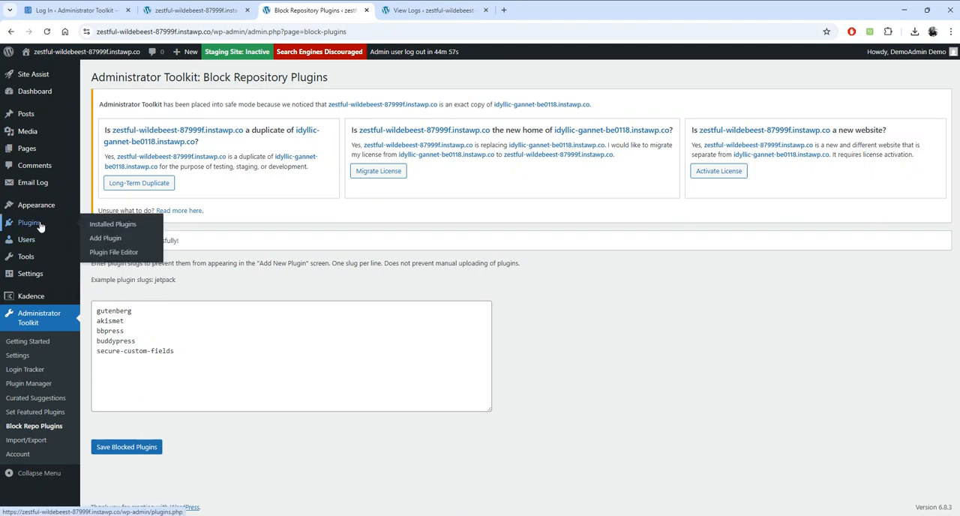
click(118, 240)
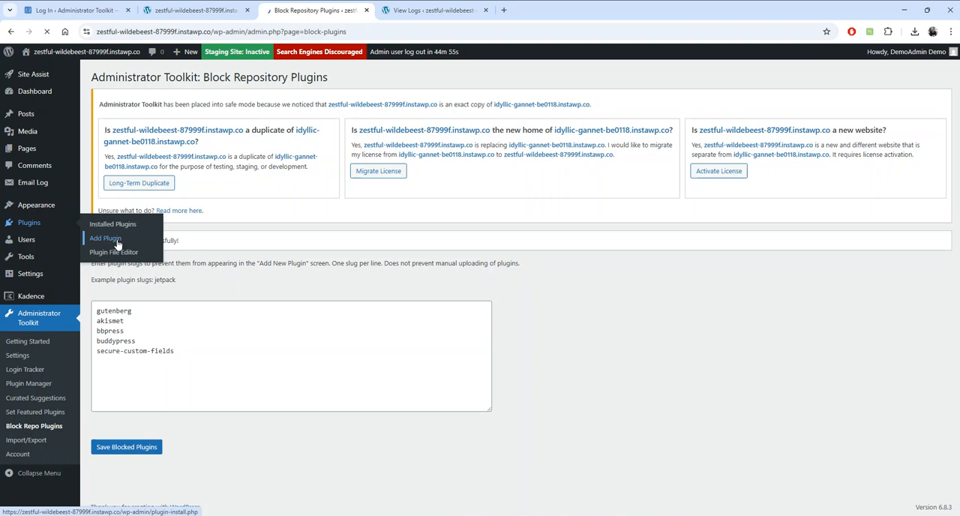
scroll(392, 353, down, 2)
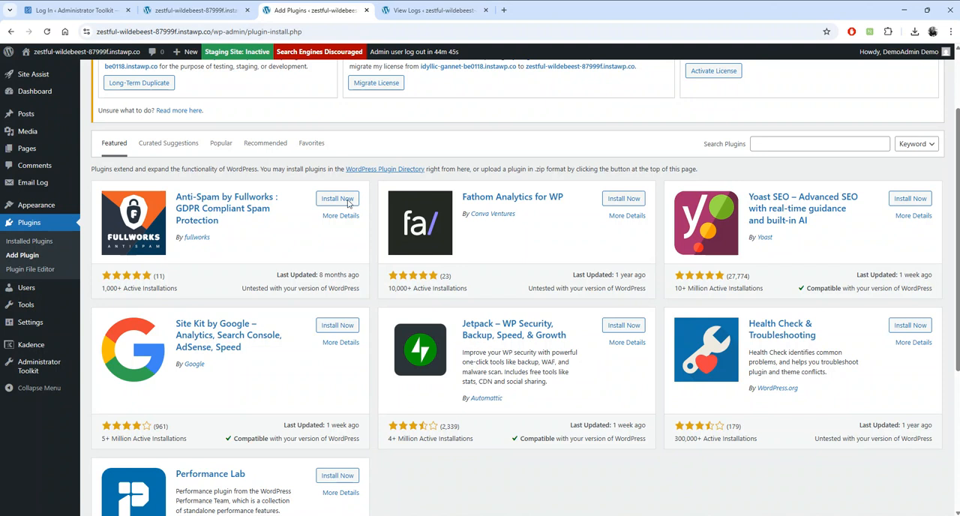
- Read Task 7 about Curated Suggestions on the demo page and return to the Add Plugins screen
click(202, 11)
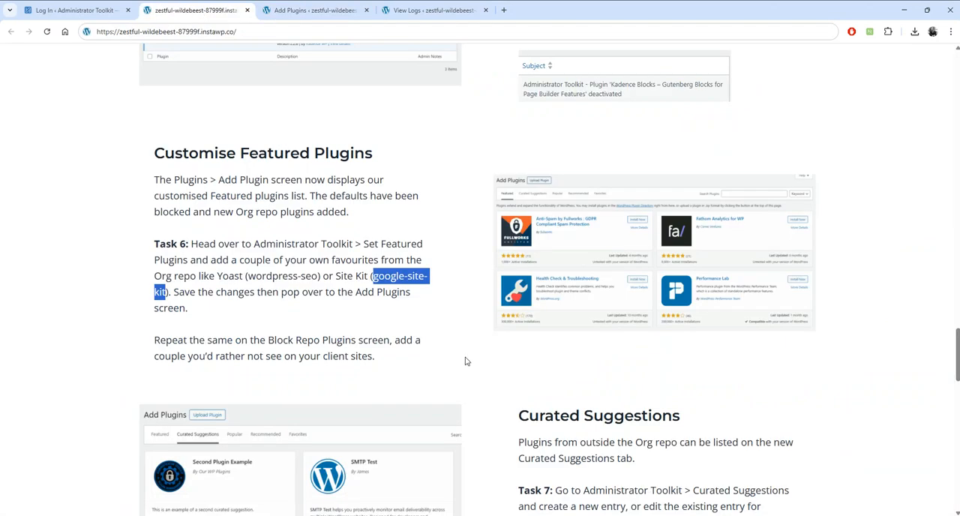
scroll(465, 362, down, 3)
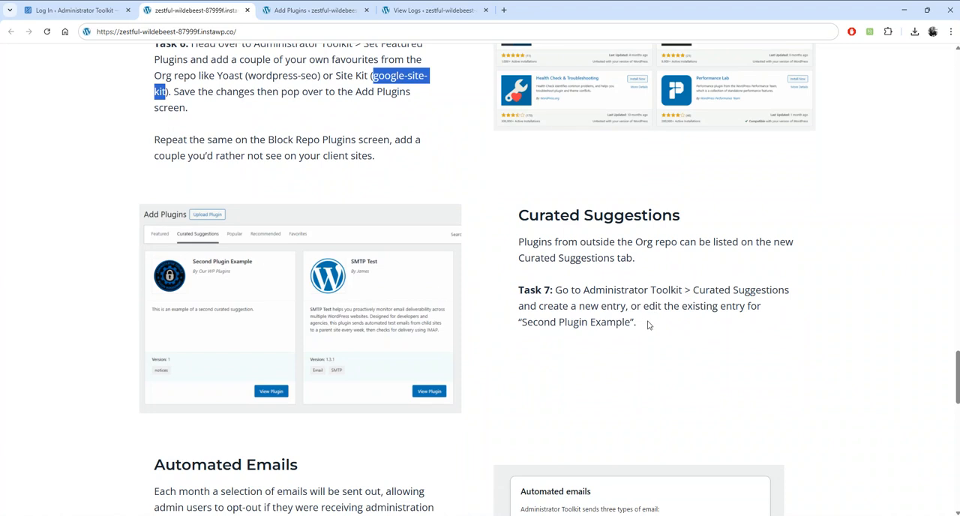
click(293, 11)
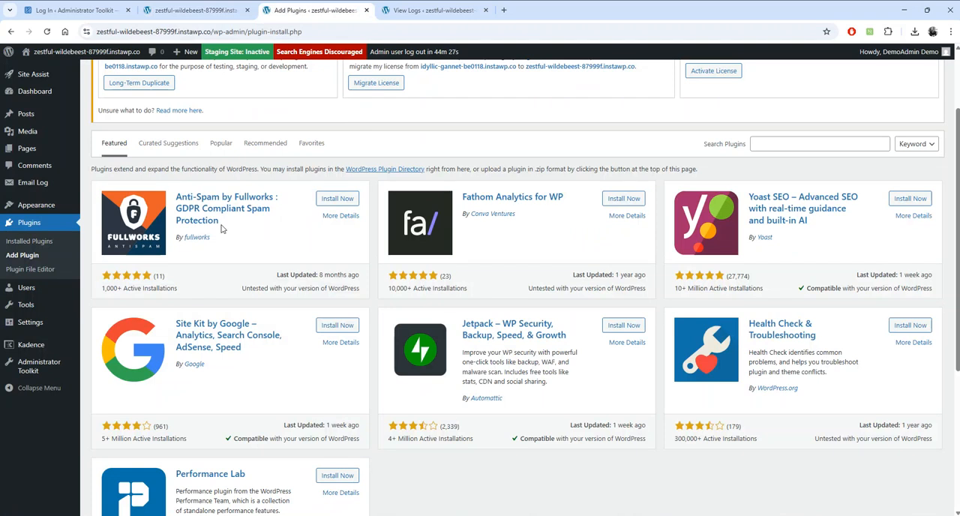
- Review the Curated Suggestions offered on the Add Plugins screen and open Administrator Toolkit's Curated Suggestions list
click(178, 149)
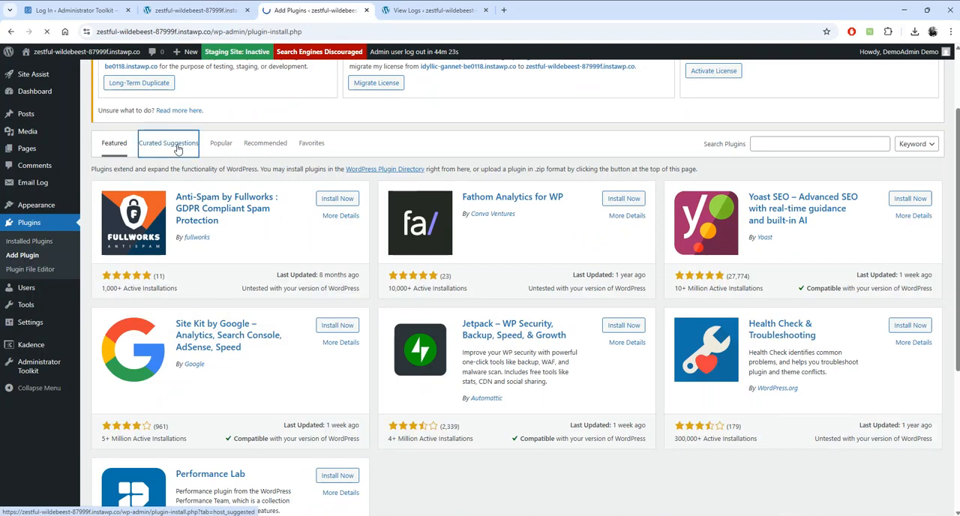
scroll(552, 308, down, 1)
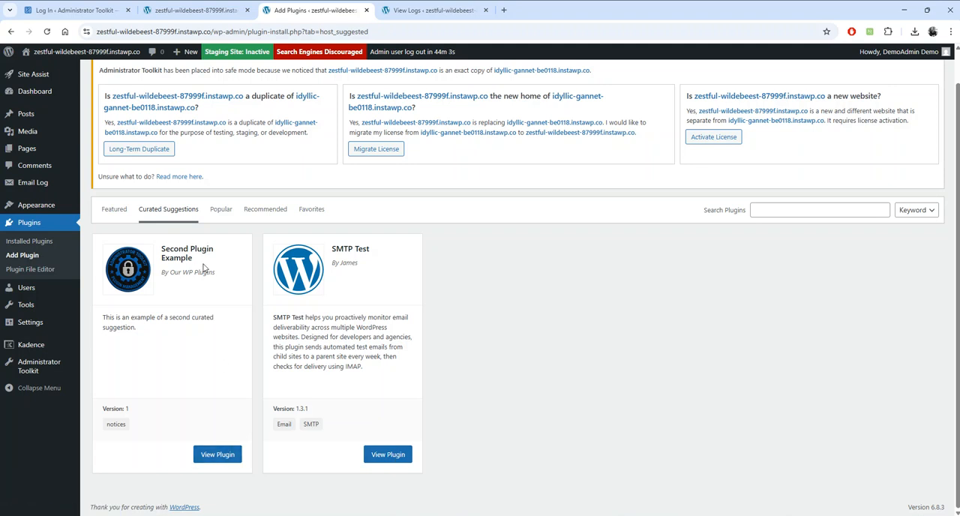
mouse_move(26, 375)
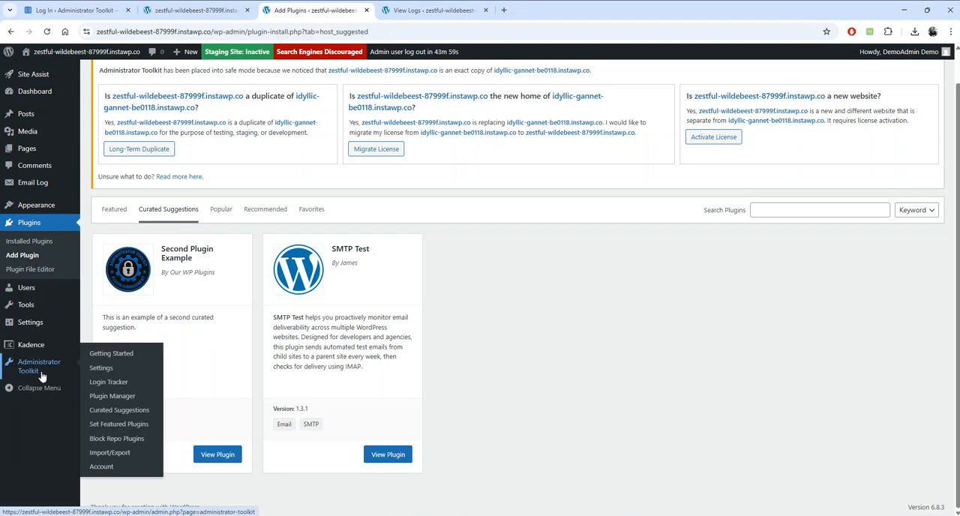
click(136, 412)
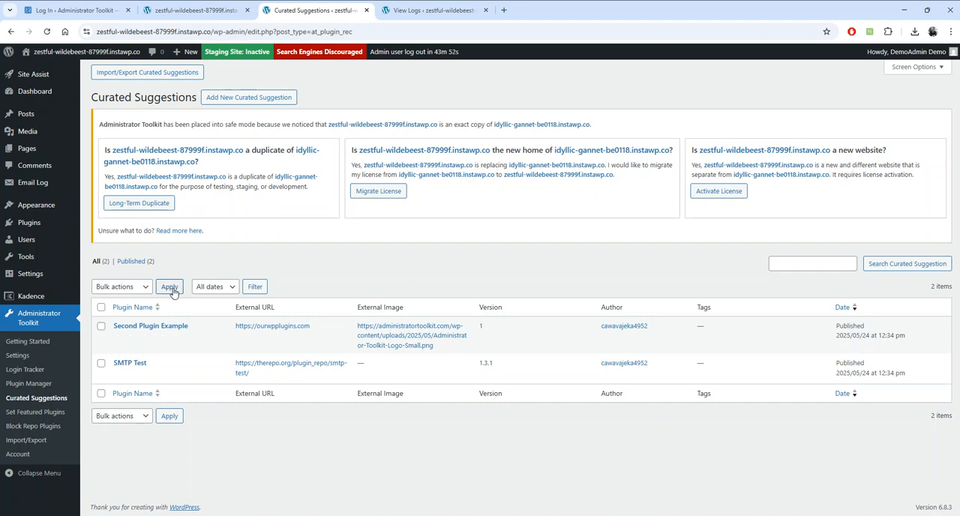
- Open a blank new curated suggestion and look over its title, description and Plugin Details fields
click(247, 98)
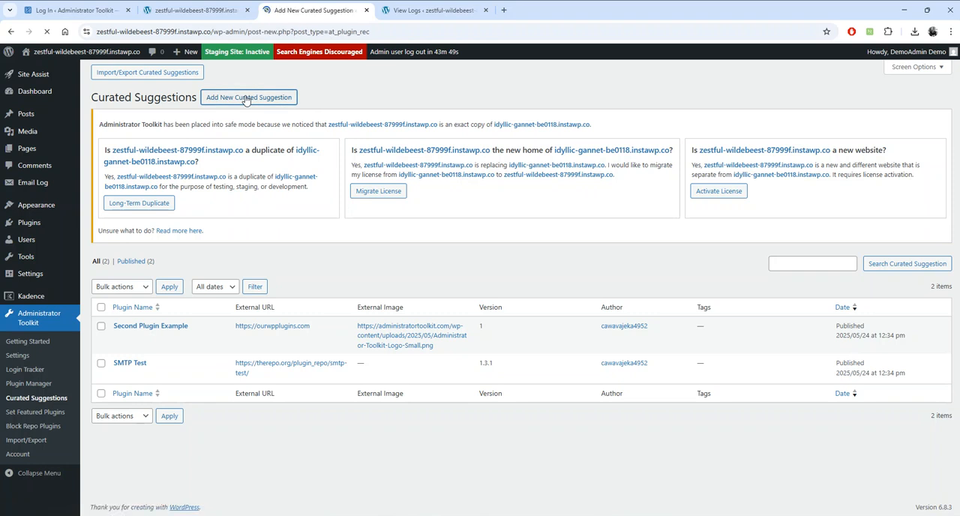
scroll(395, 323, down, 2)
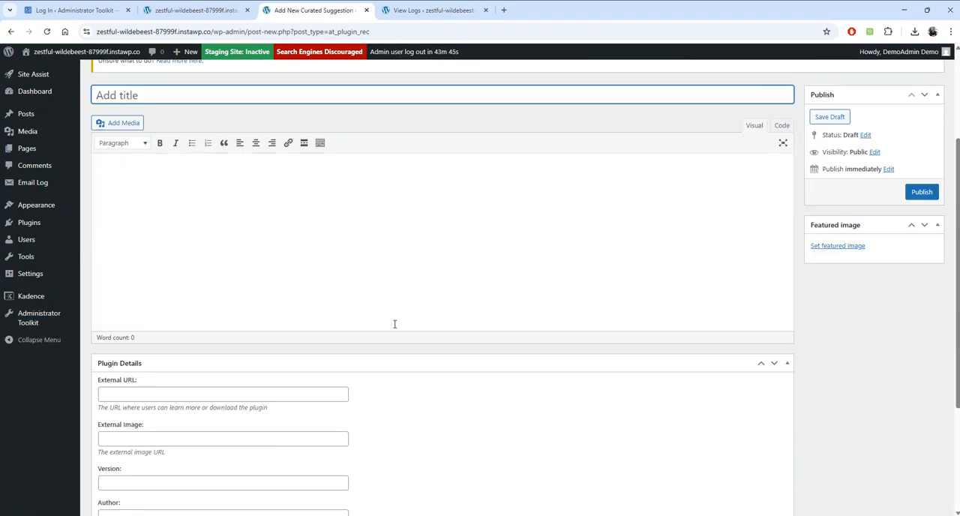
scroll(394, 324, down, 3)
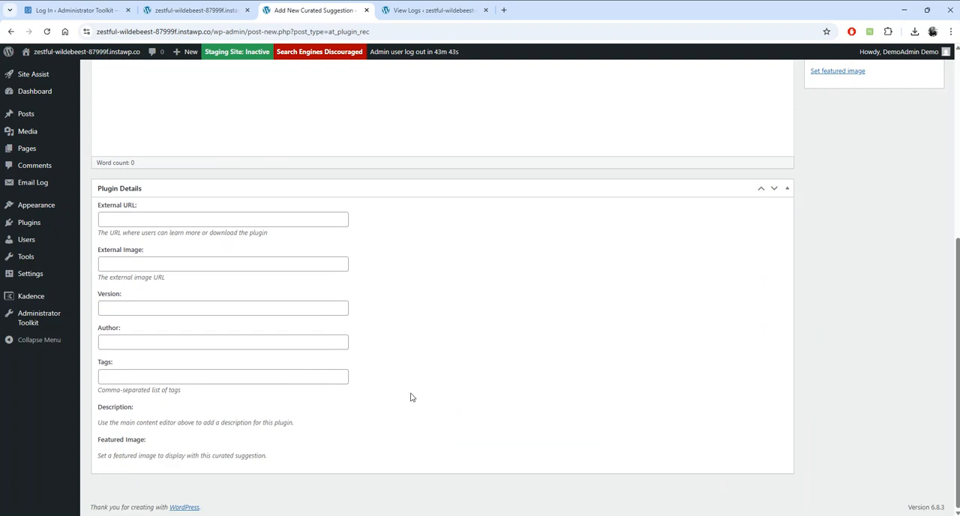
scroll(410, 396, up, 3)
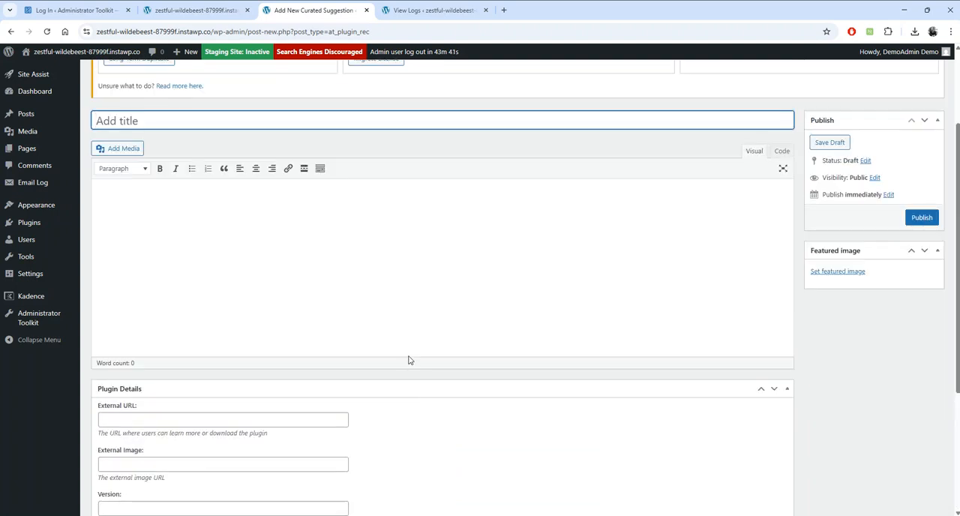
scroll(411, 361, up, 2)
- Return to the Curated Suggestions list and export all curated suggestions as a CSV file
mouse_move(56, 321)
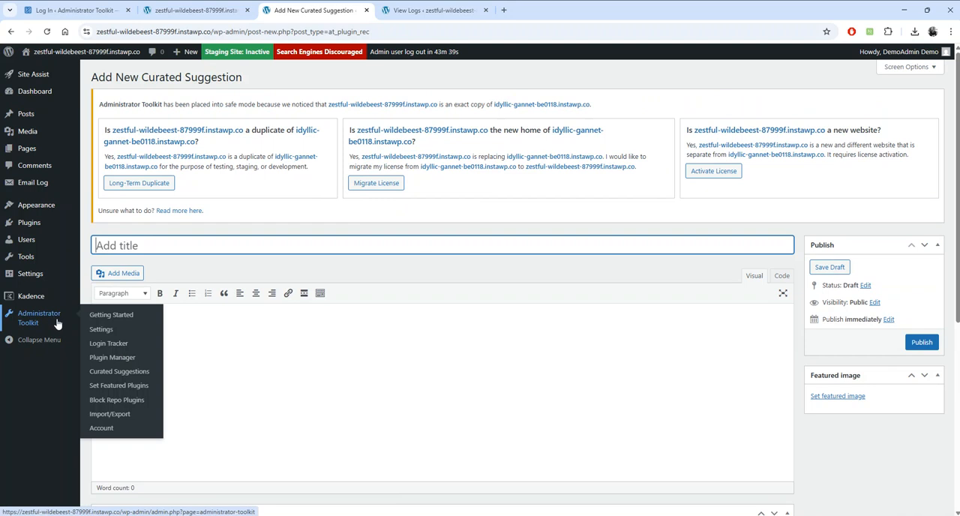
click(129, 370)
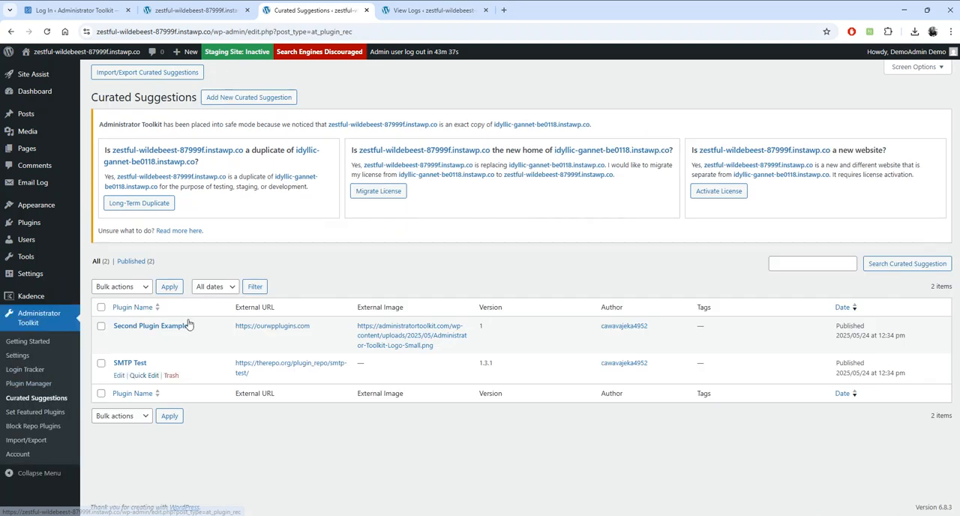
click(169, 72)
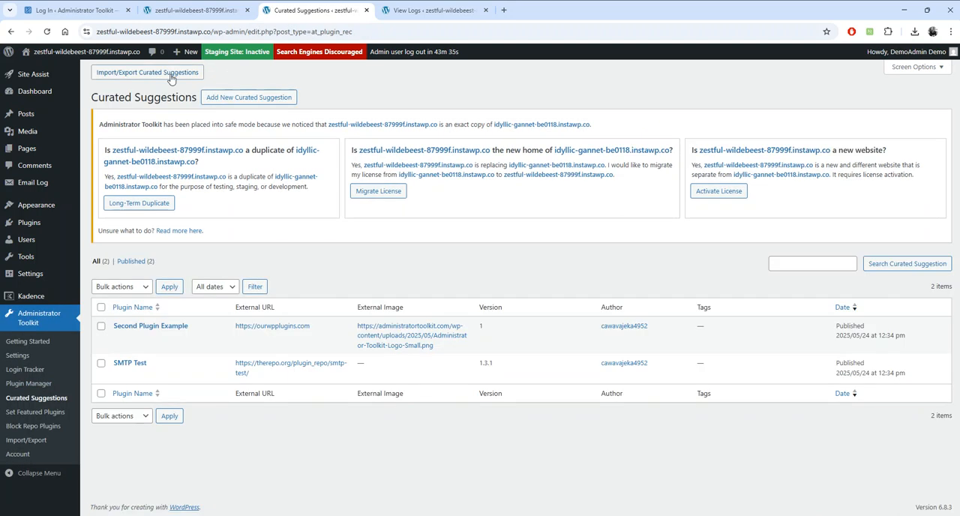
click(544, 147)
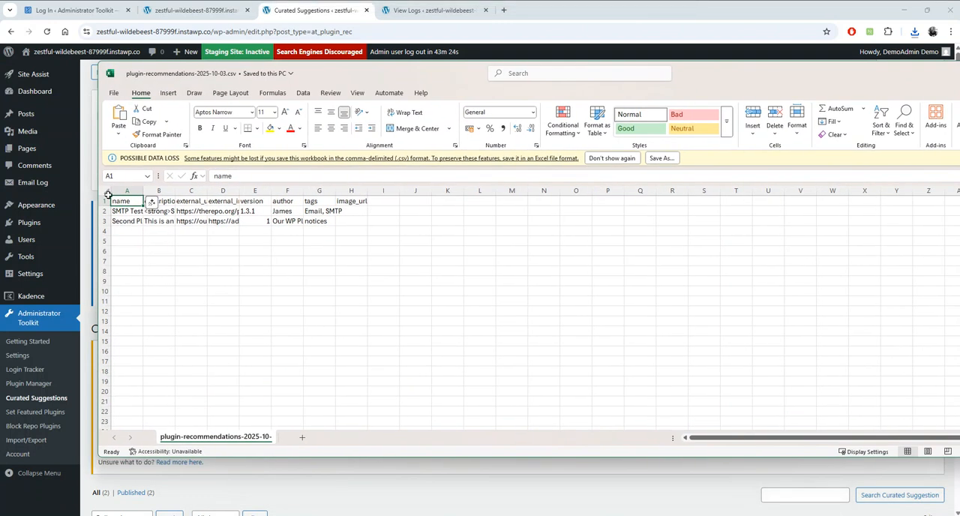
- Fit all column widths in the exported plugin-recommendations CSV in Excel, look across its columns and close the file
click(107, 193)
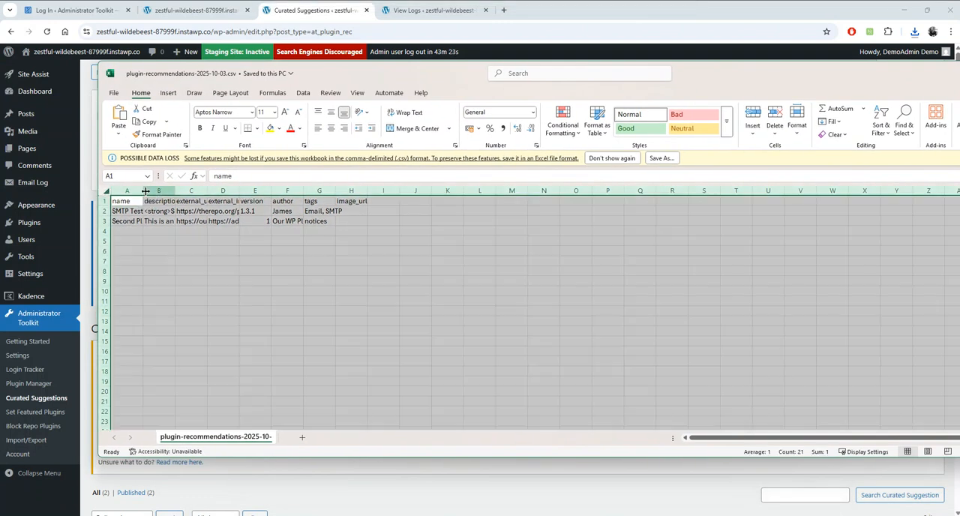
double_click(143, 191)
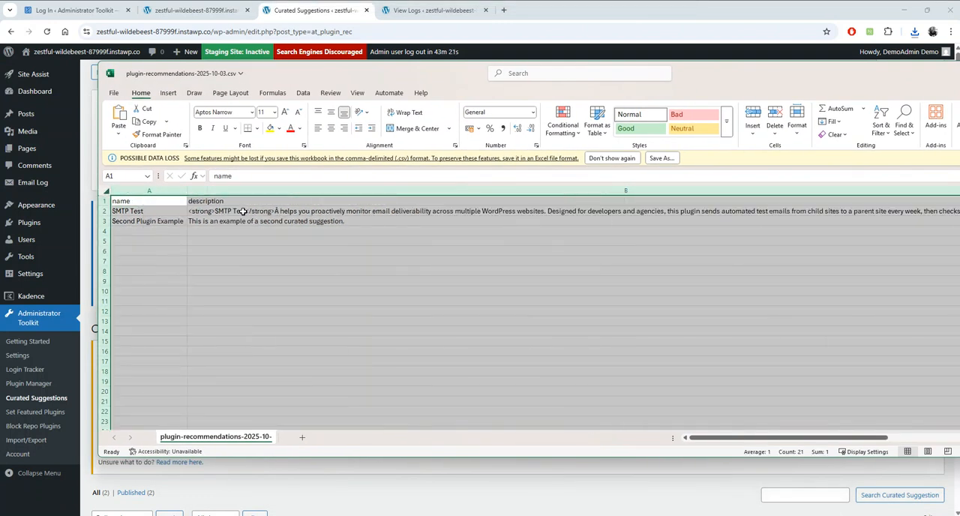
drag(707, 442, 572, 443)
key(ctrl+w)
click(610, 338)
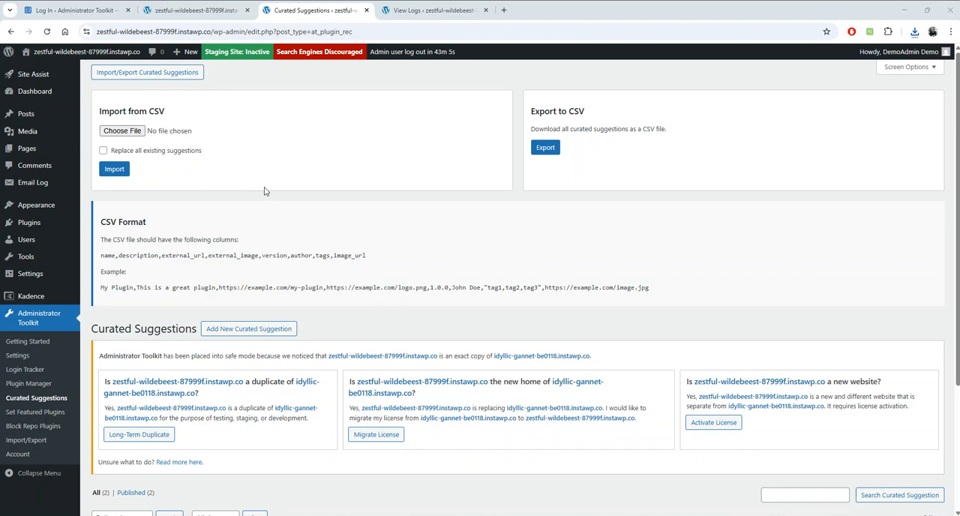
- Read Task 8 about Automated Emails on the demo page
click(194, 11)
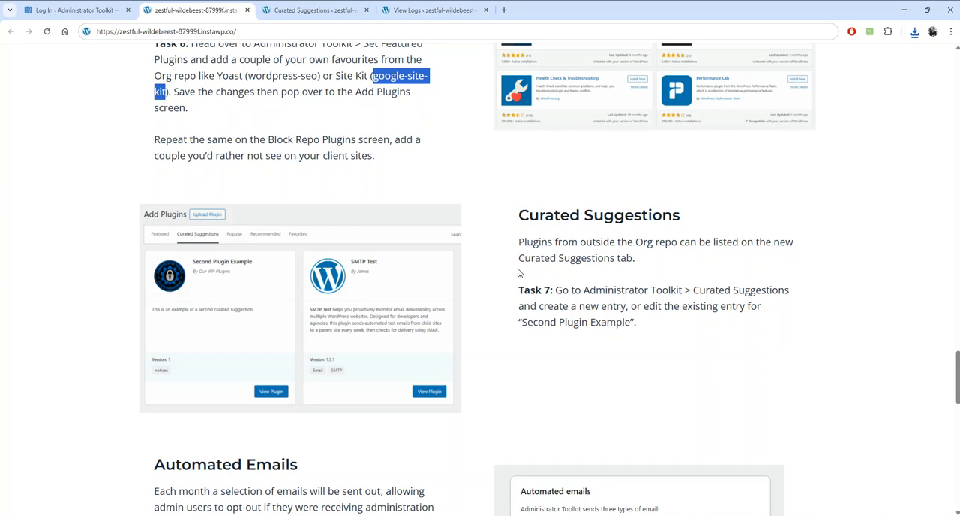
scroll(517, 273, down, 3)
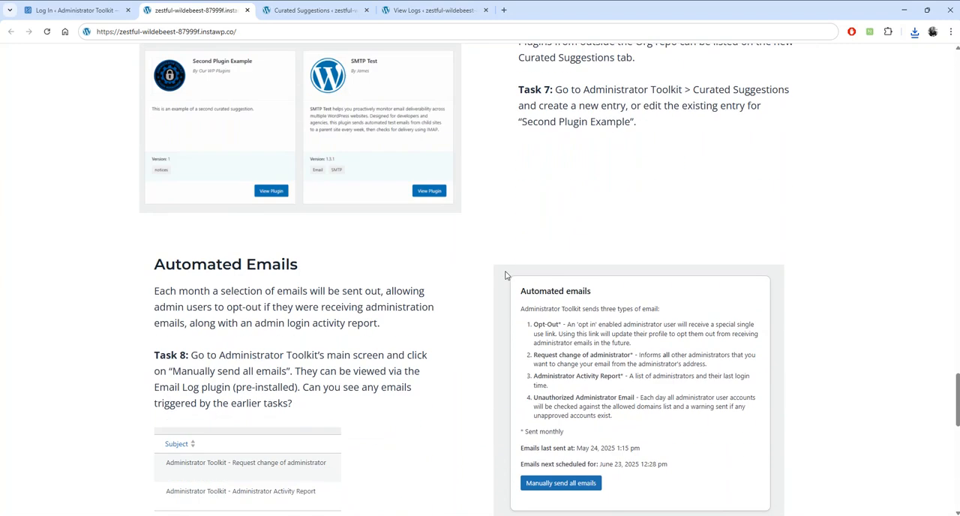
scroll(491, 276, down, 1)
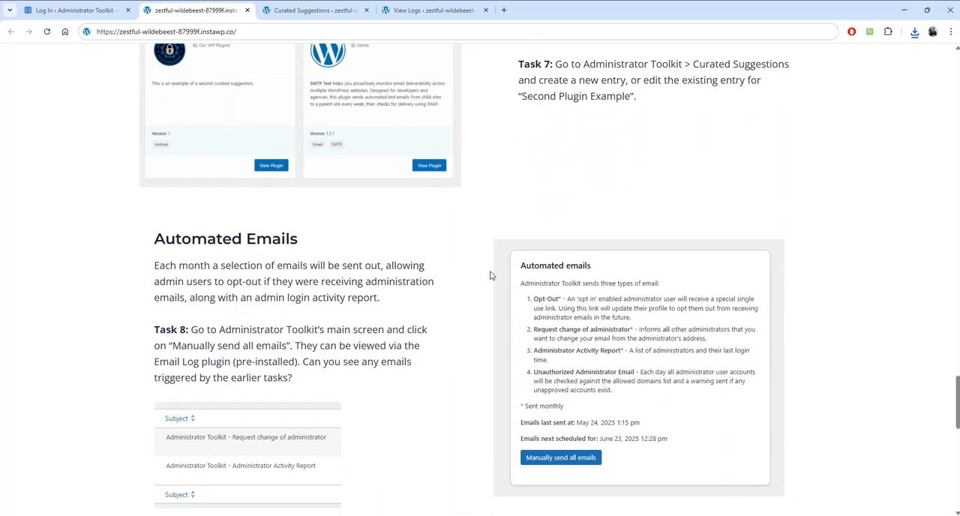
scroll(489, 275, down, 1)
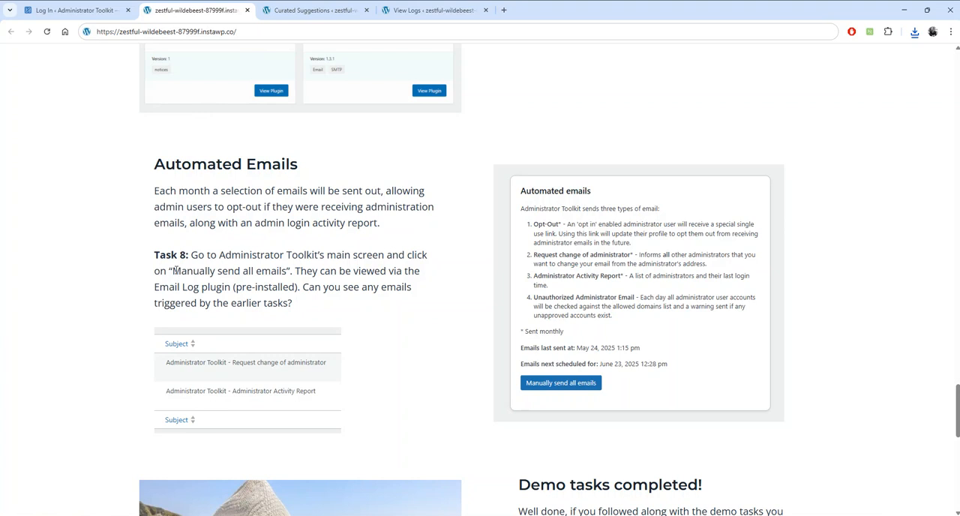
- Open the Getting Started page of Administrator Toolkit and find its Monthly mails section
click(309, 10)
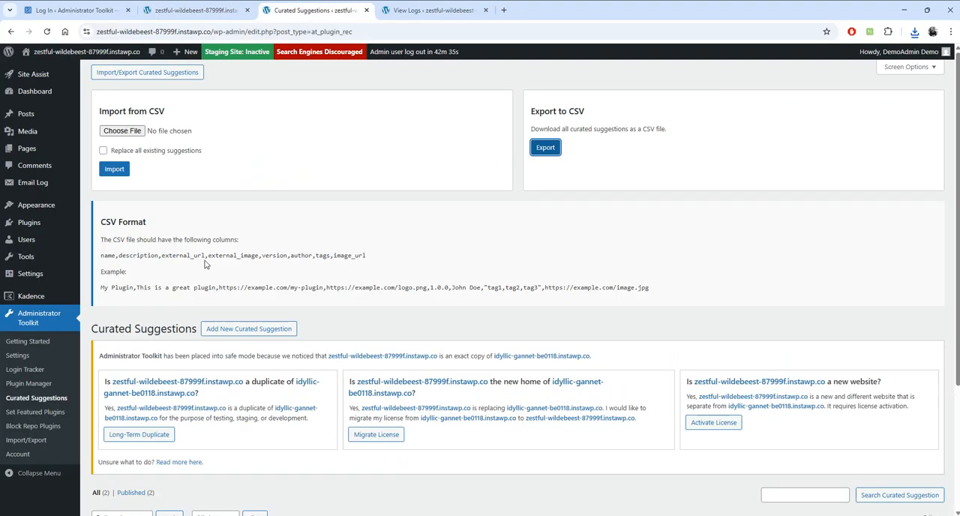
click(33, 344)
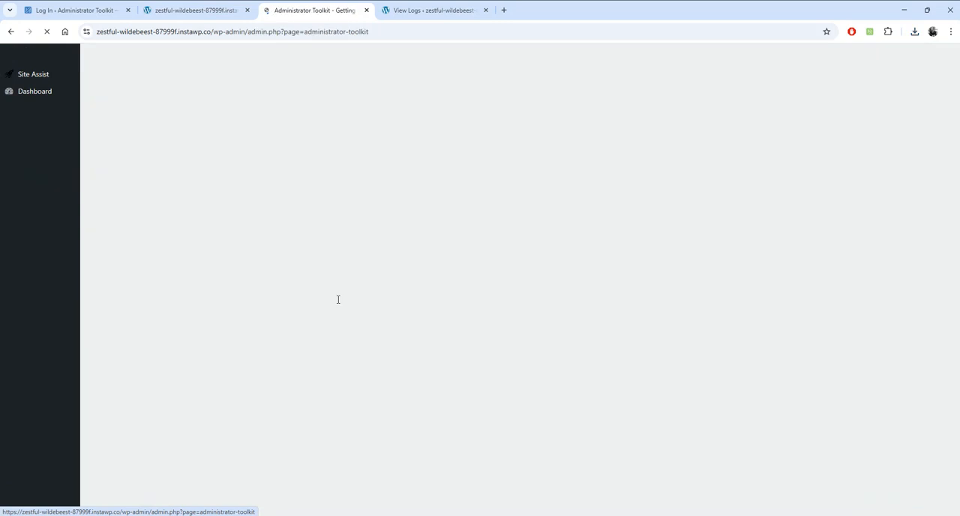
scroll(343, 313, down, 4)
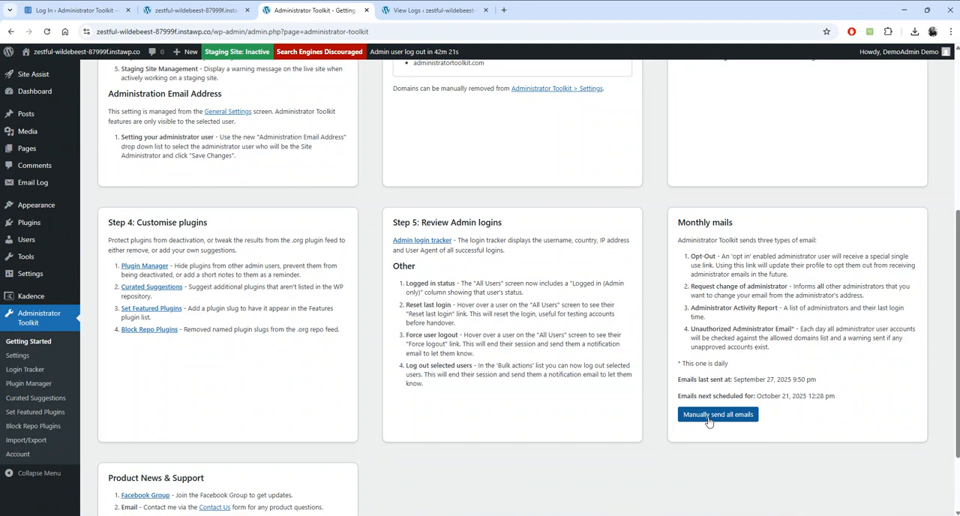
- Delete all existing entries from the Email Logs list with a bulk action
click(415, 12)
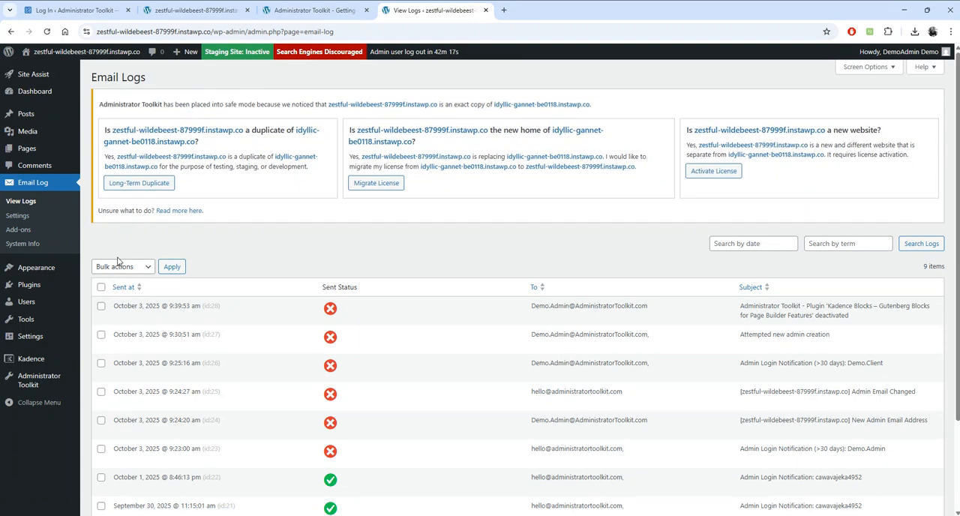
click(101, 287)
click(120, 267)
click(133, 311)
click(171, 267)
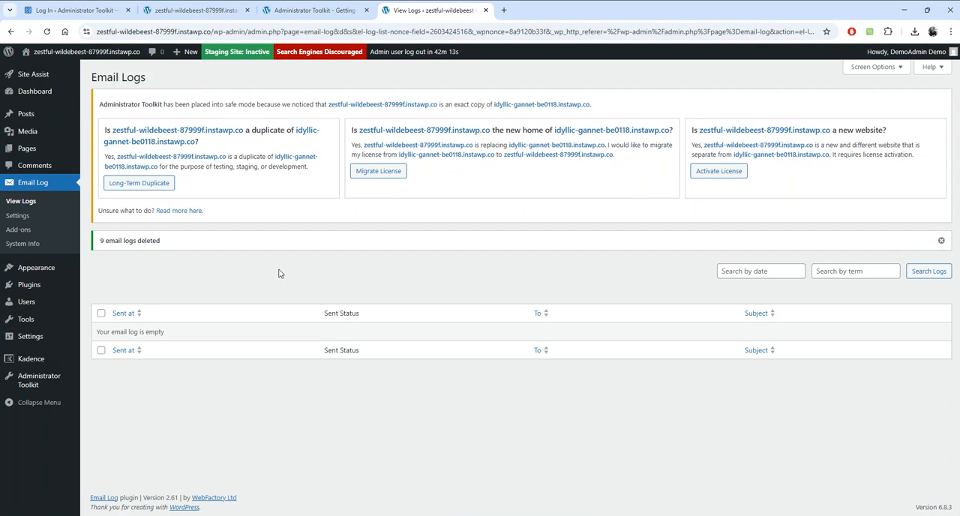
- Manually send all emails from the Monthly mails section and check its last-sent date
click(300, 17)
click(742, 421)
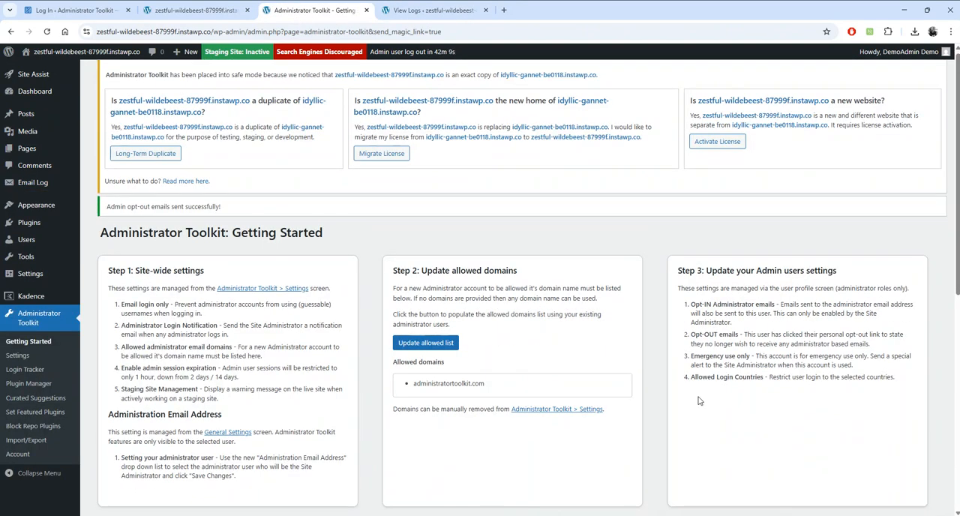
scroll(699, 400, down, 6)
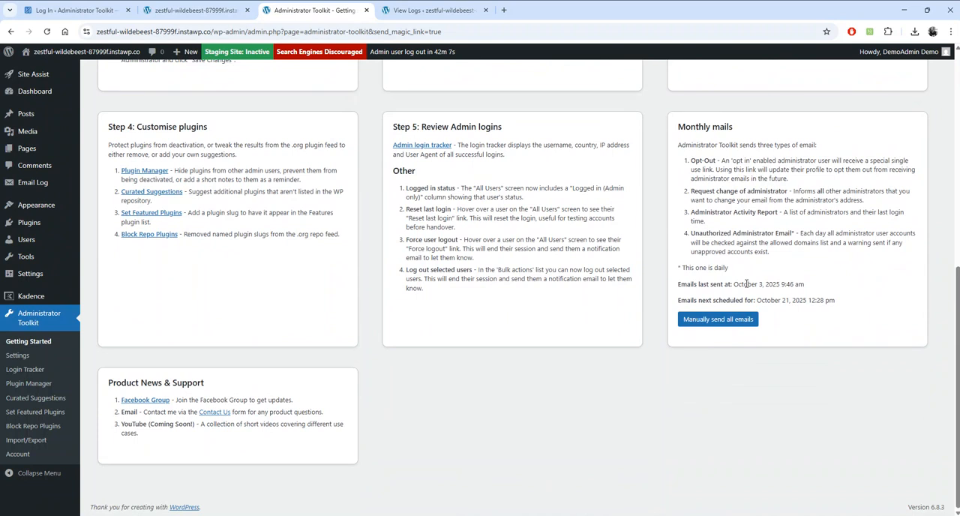
- Reload the Email Logs and preview the Administrator Activity Report email as HTML, examining each administrator's last login time
click(409, 11)
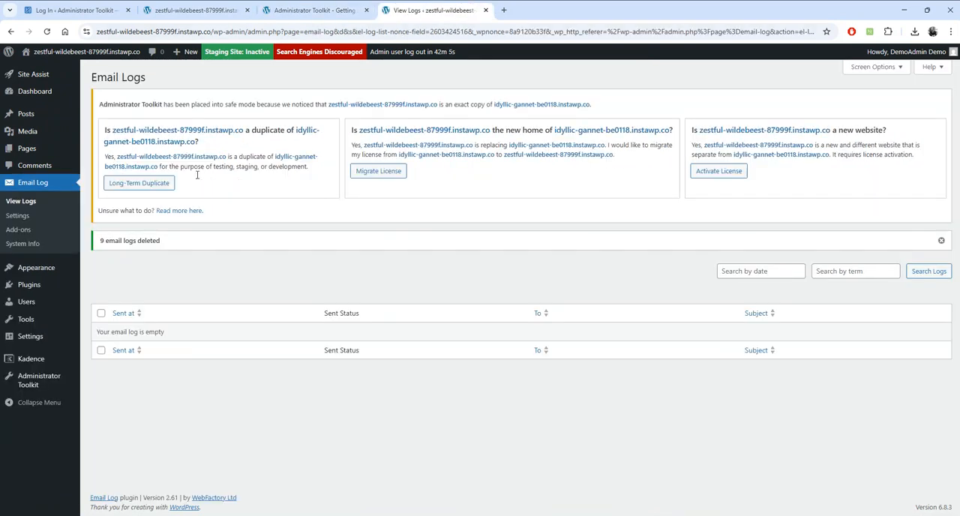
click(16, 202)
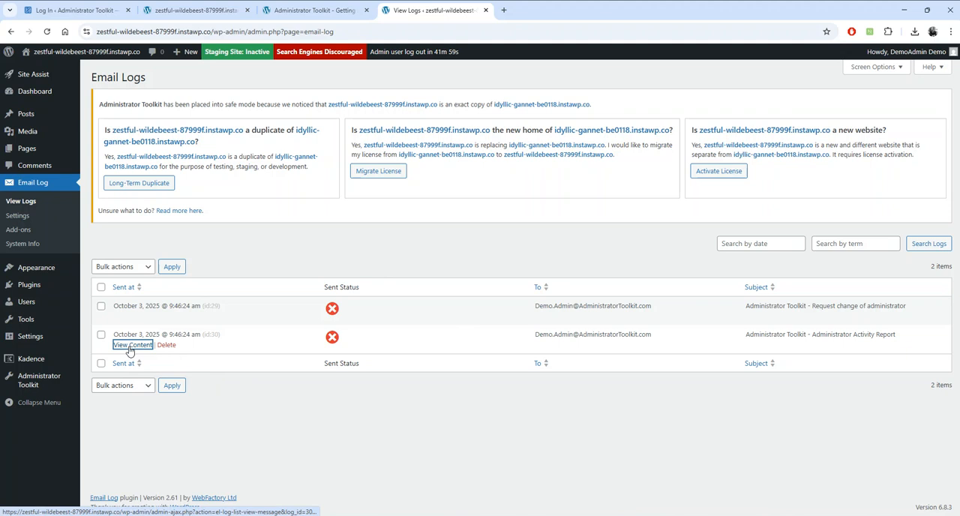
click(128, 346)
click(400, 211)
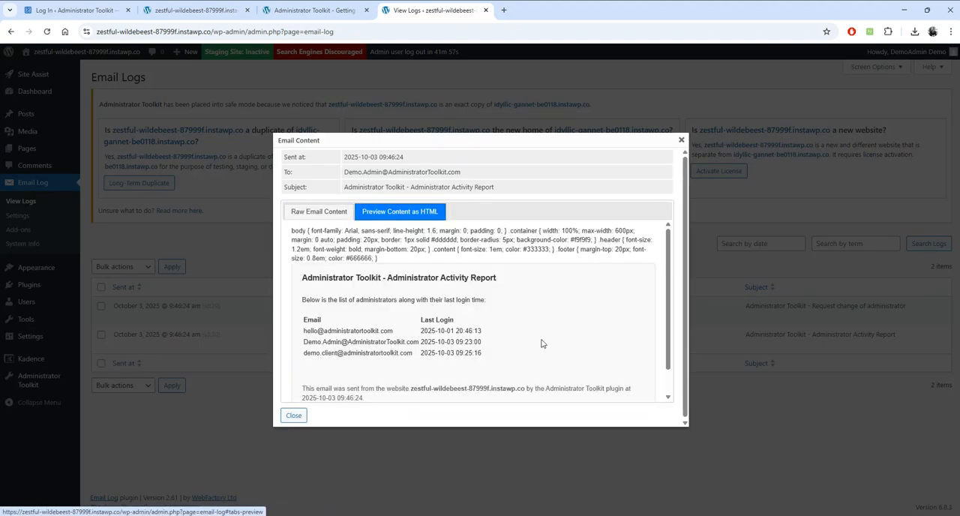
drag(402, 336, 306, 340)
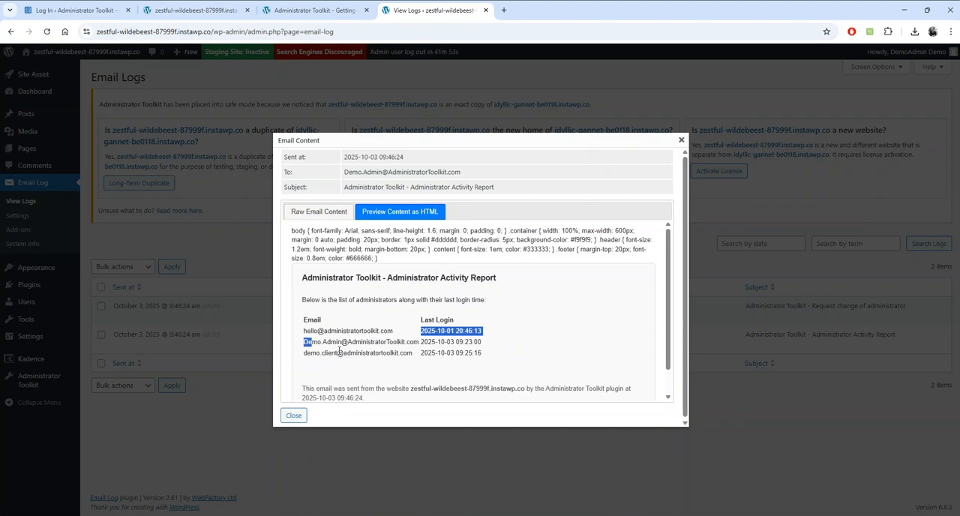
click(436, 348)
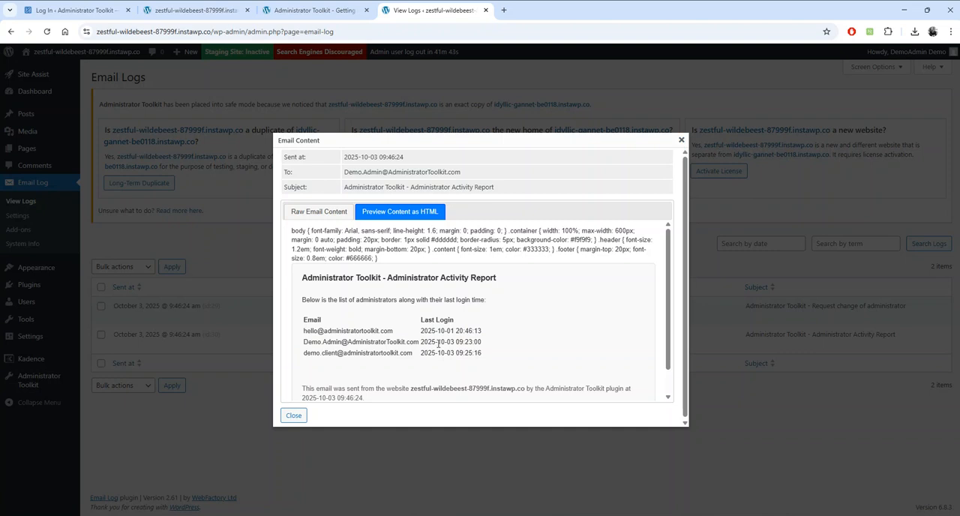
drag(487, 357, 420, 362)
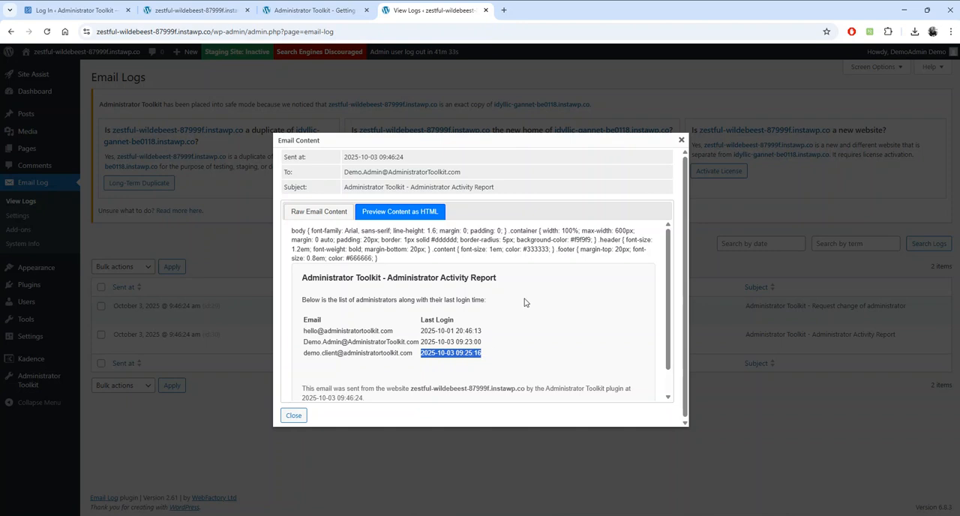
click(681, 142)
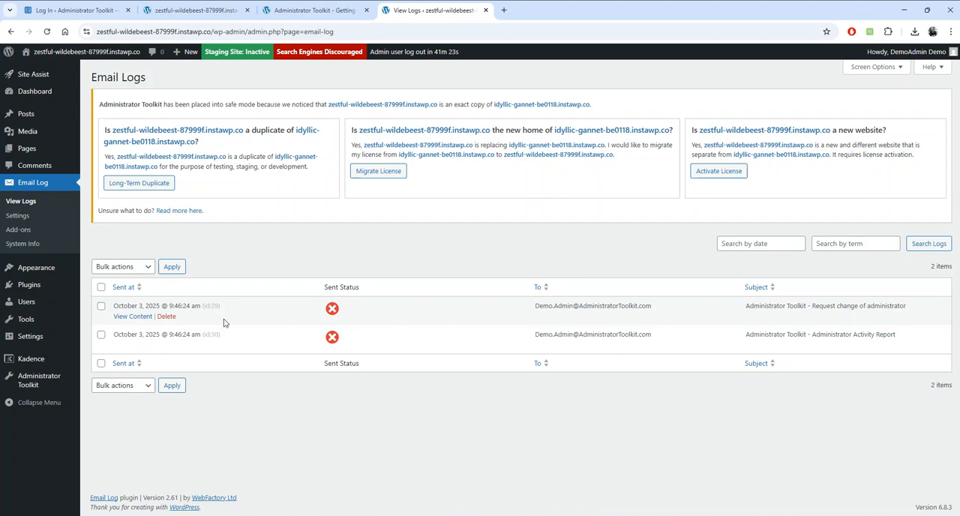
- Preview the Request change of administrator email as HTML and follow its one-time link
click(129, 317)
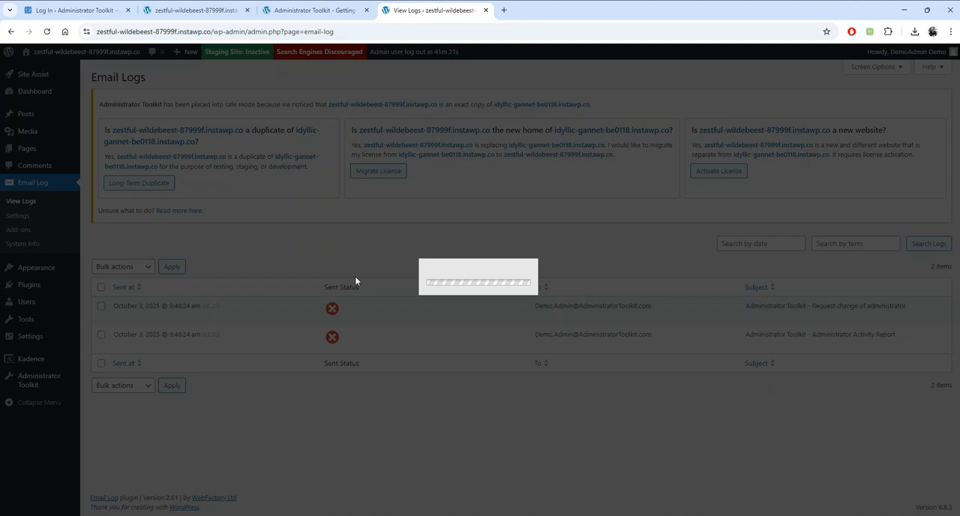
click(375, 214)
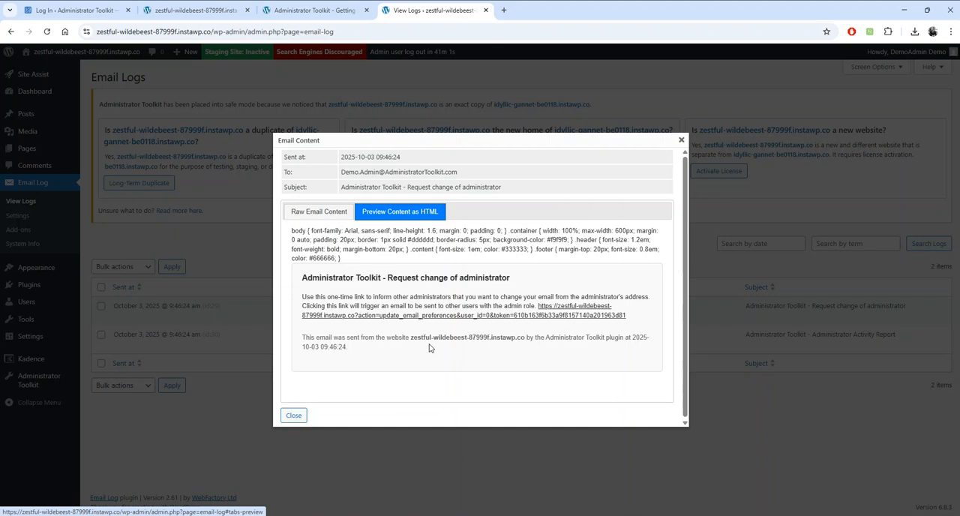
click(481, 316)
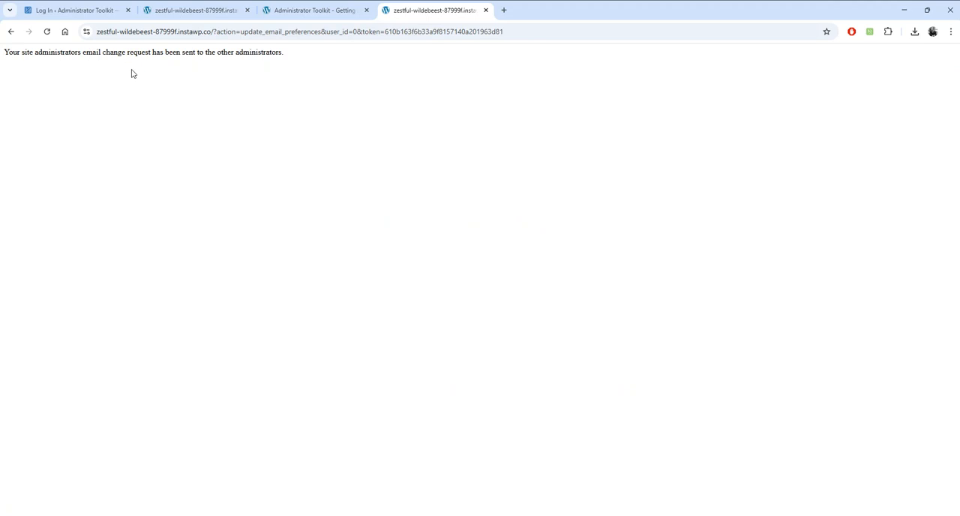
- Return to the Email Logs, check the recipients of the newest emails, and read the administrator email notice there and on the Dashboard
click(11, 32)
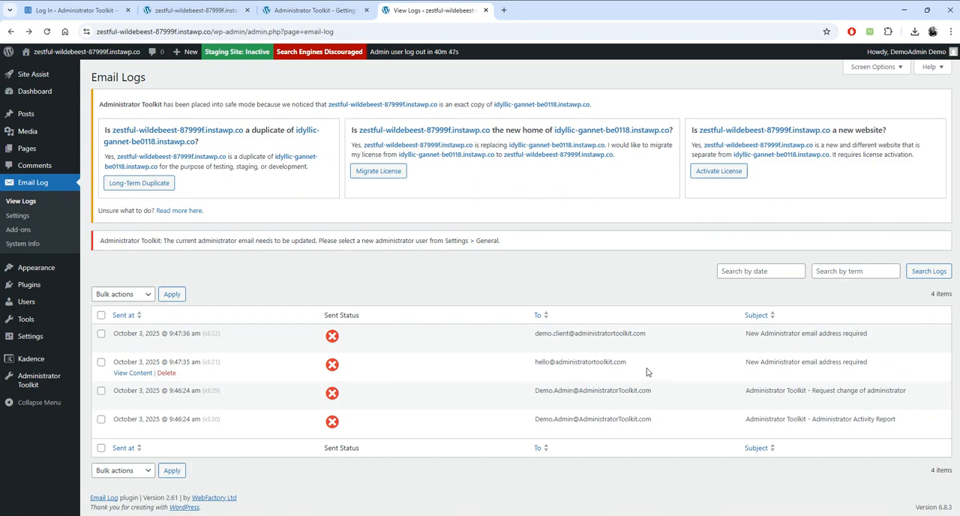
drag(638, 364, 558, 364)
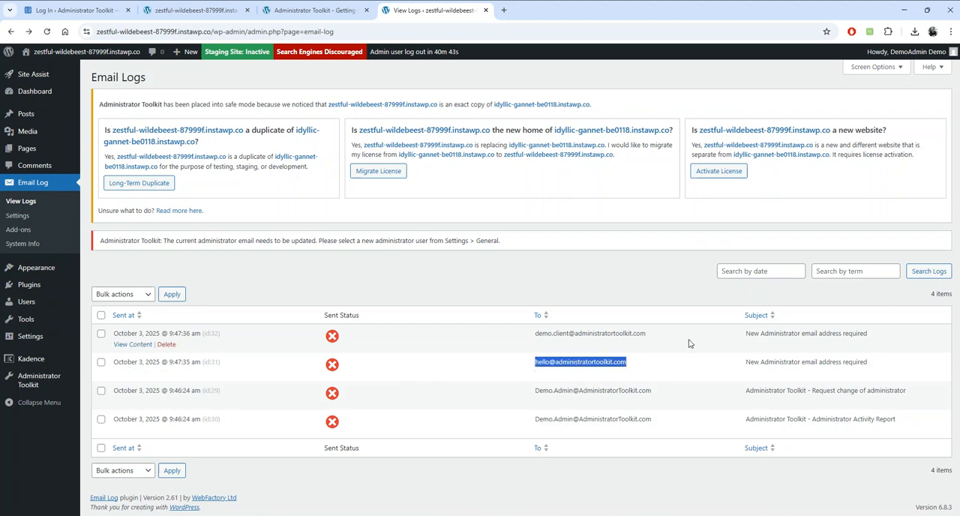
click(712, 345)
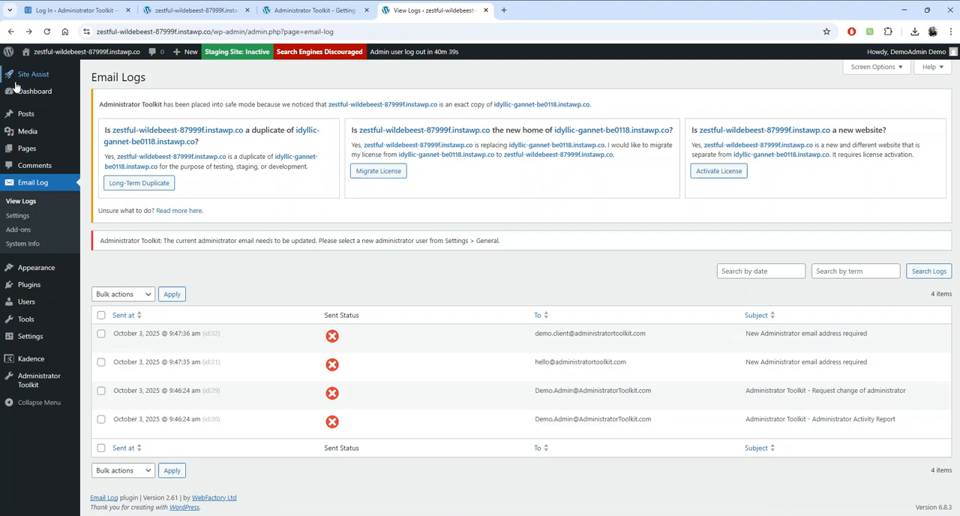
drag(101, 240, 537, 243)
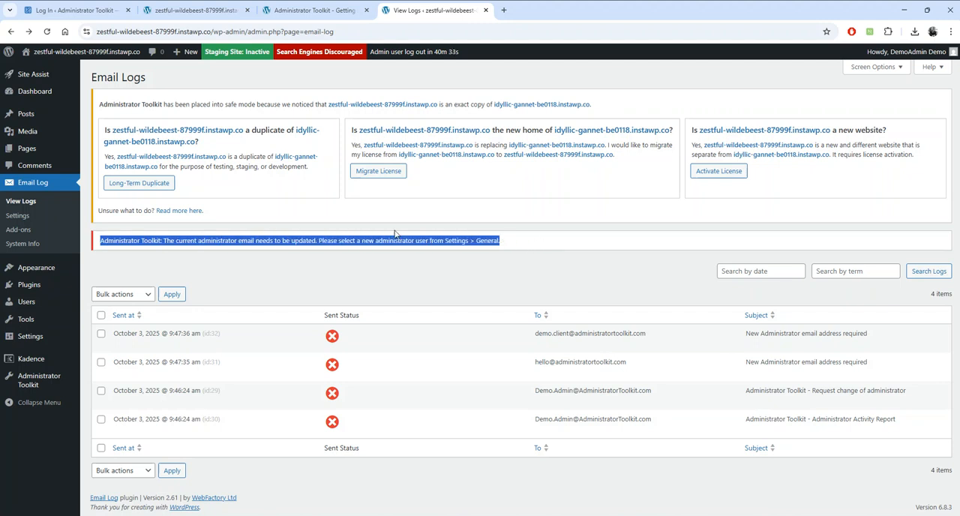
click(34, 91)
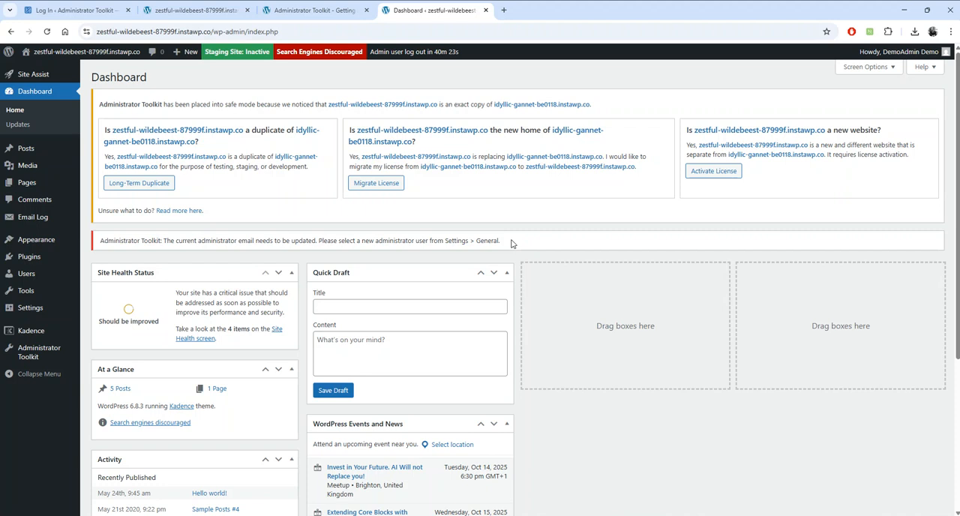
- Open the Email Logs in the Getting Started tab and preview the latest New Administrator email address required message as HTML
click(327, 12)
mouse_move(70, 188)
click(103, 185)
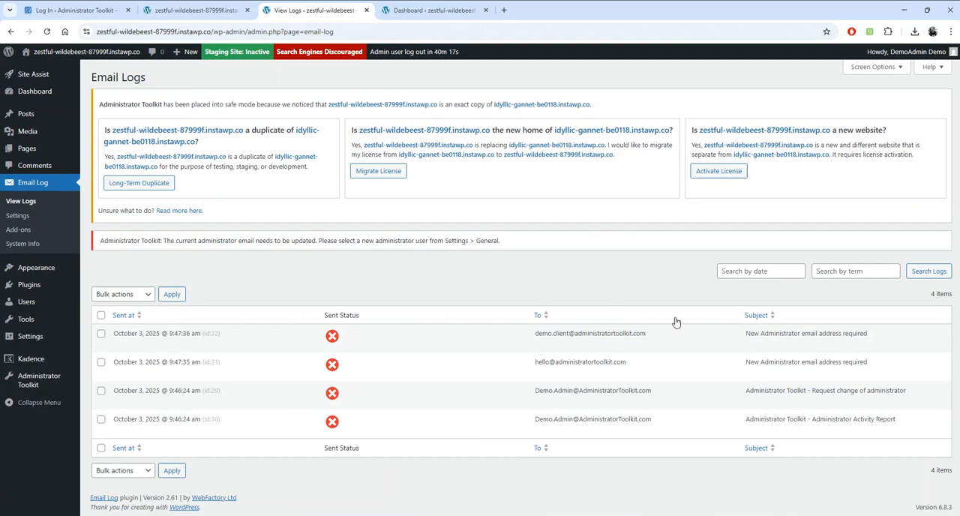
click(124, 344)
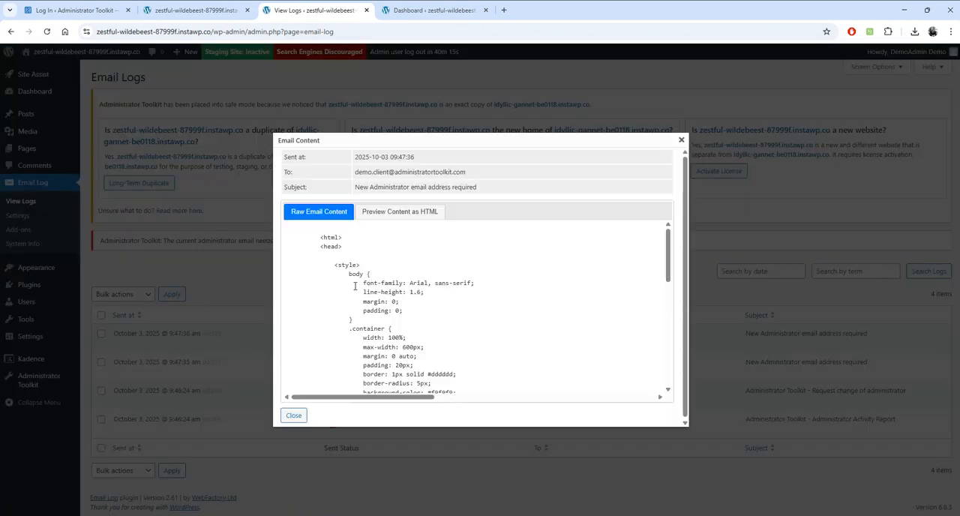
click(392, 214)
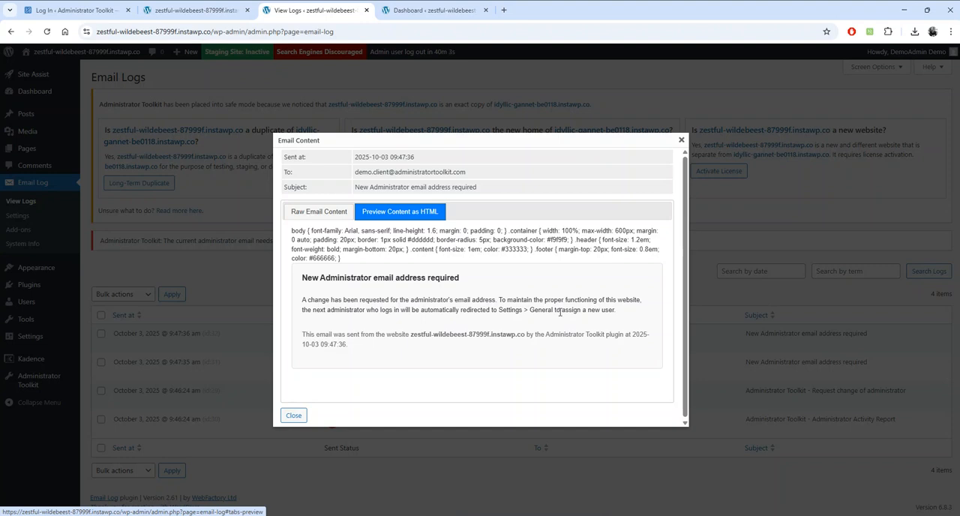
click(681, 140)
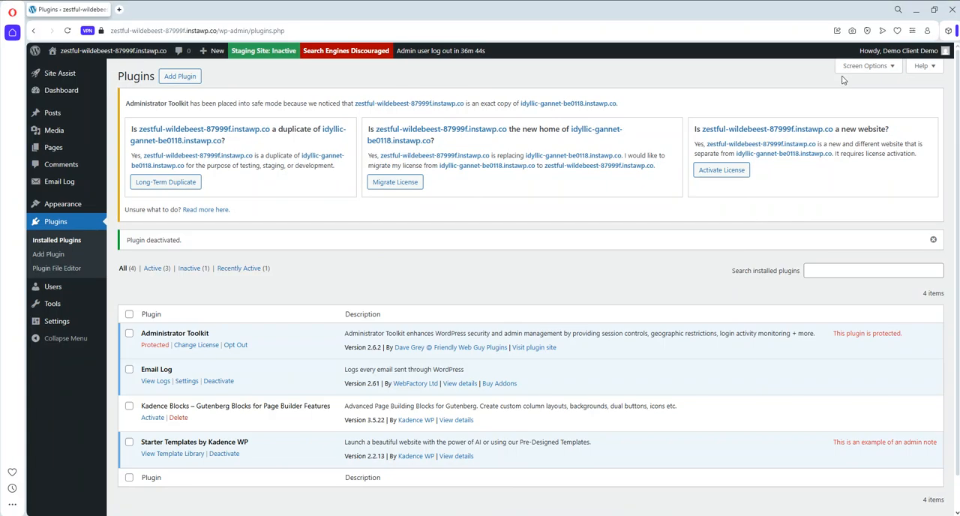
mouse_move(885, 53)
click(881, 107)
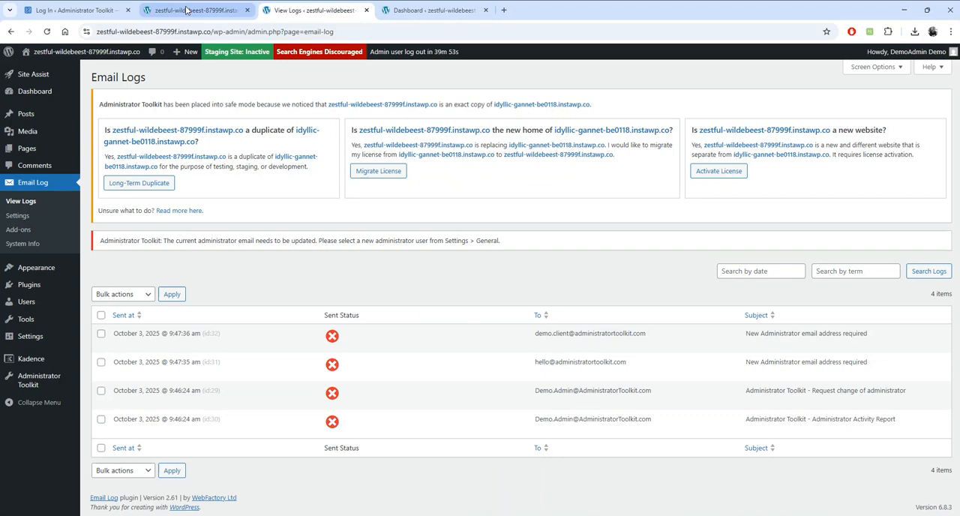
click(189, 16)
scroll(430, 250, up, 20)
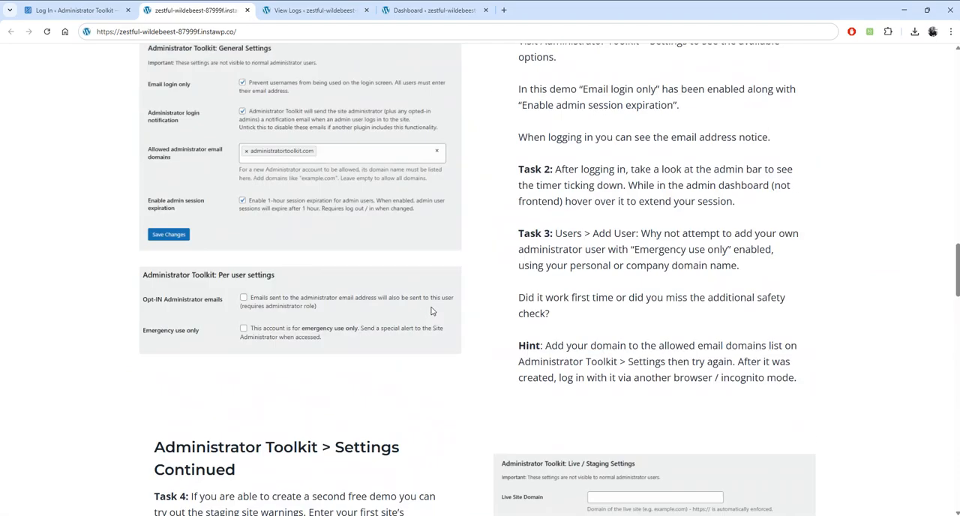
scroll(432, 311, up, 6)
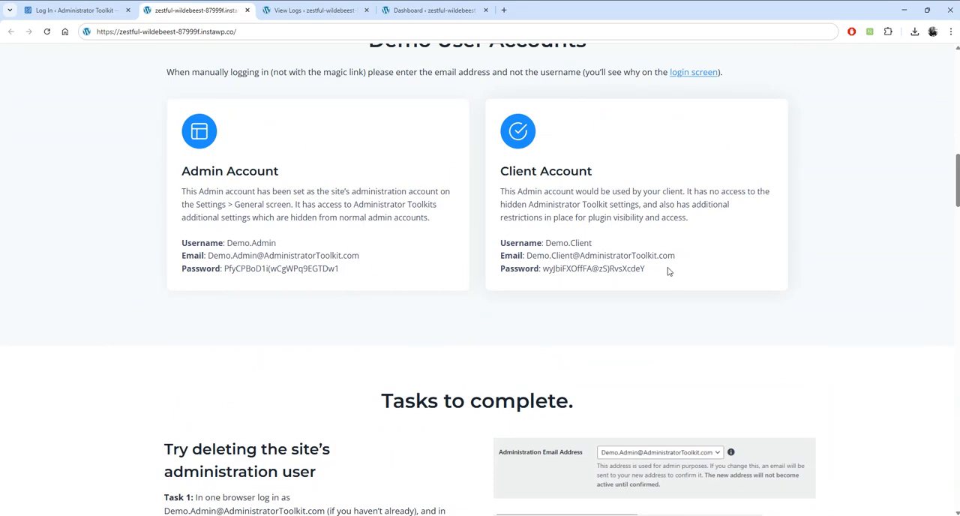
drag(674, 256, 526, 257)
key(ctrl+c)
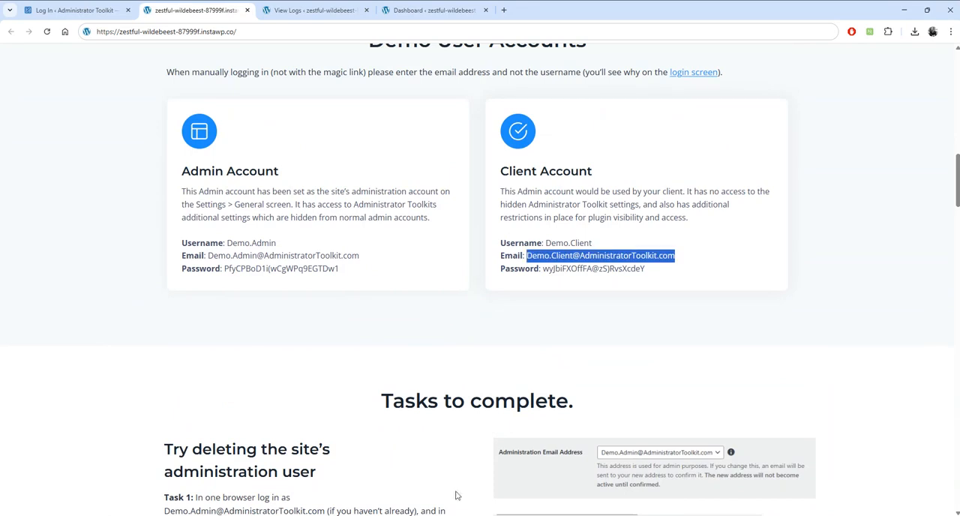
key(alt+Tab)
key(ctrl+v)
- Copy the Client Account's password from the demo page into the Opera login form, log in and dismiss the redirect alert
key(alt+Tab)
drag(649, 270, 545, 280)
key(ctrl+c)
key(alt+Tab)
click(542, 281)
key(ctrl+v)
click(542, 314)
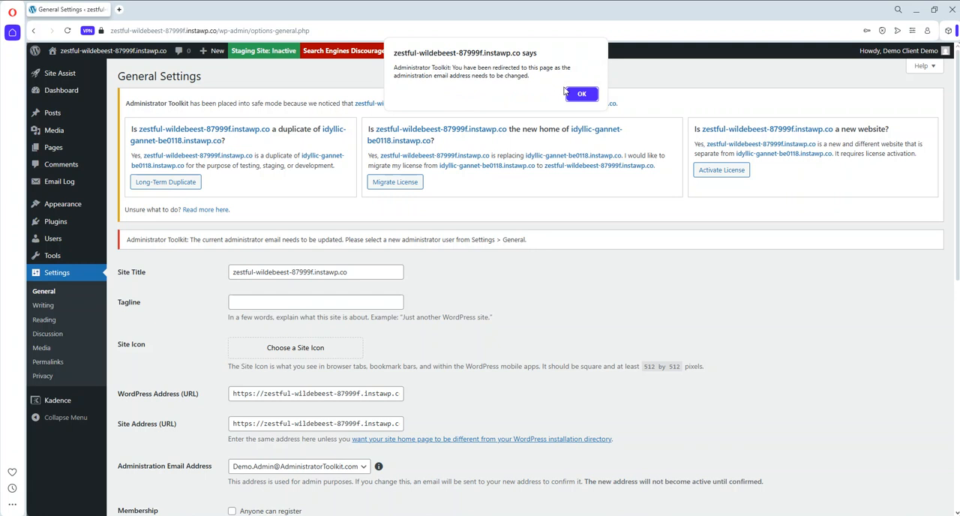
click(578, 95)
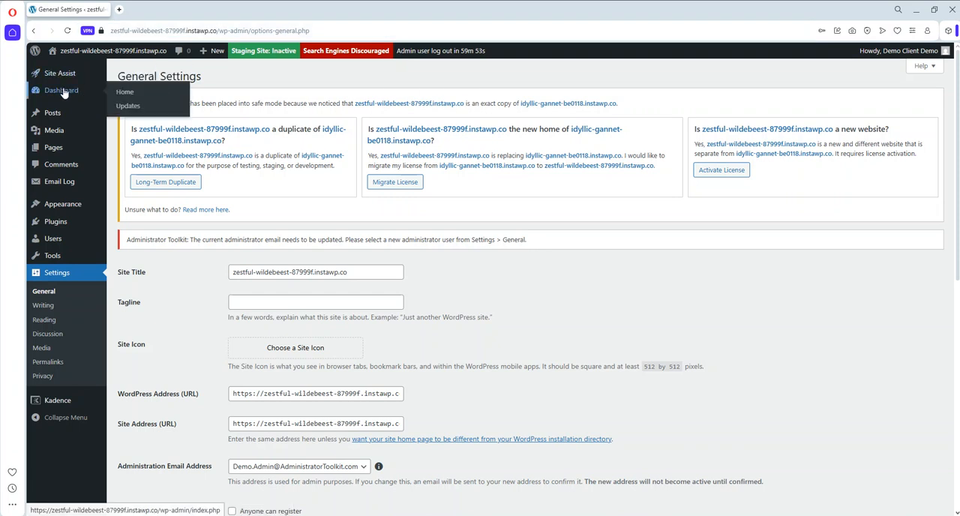
- Read the administrator email notice, set the Administration Email Address to the demo client's email and save the General Settings
drag(225, 240, 539, 244)
click(589, 285)
scroll(589, 285, down, 3)
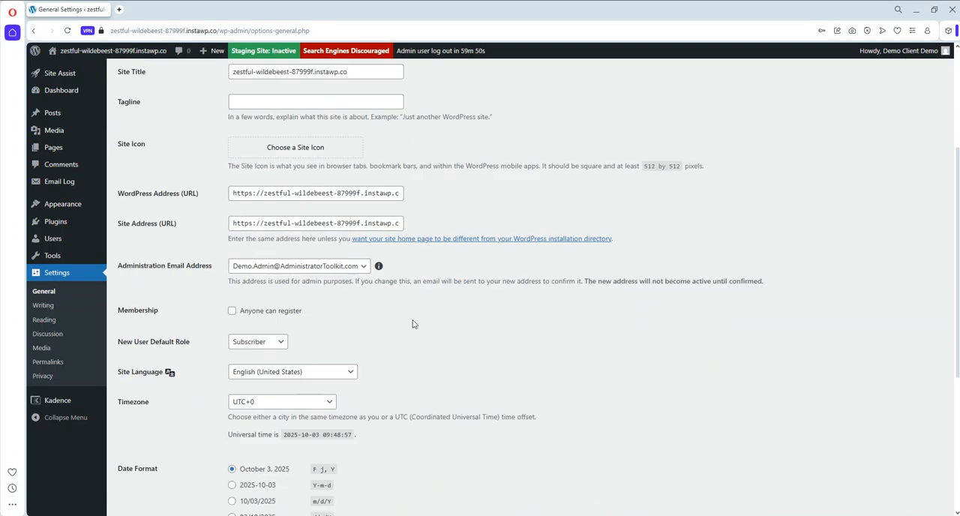
click(344, 270)
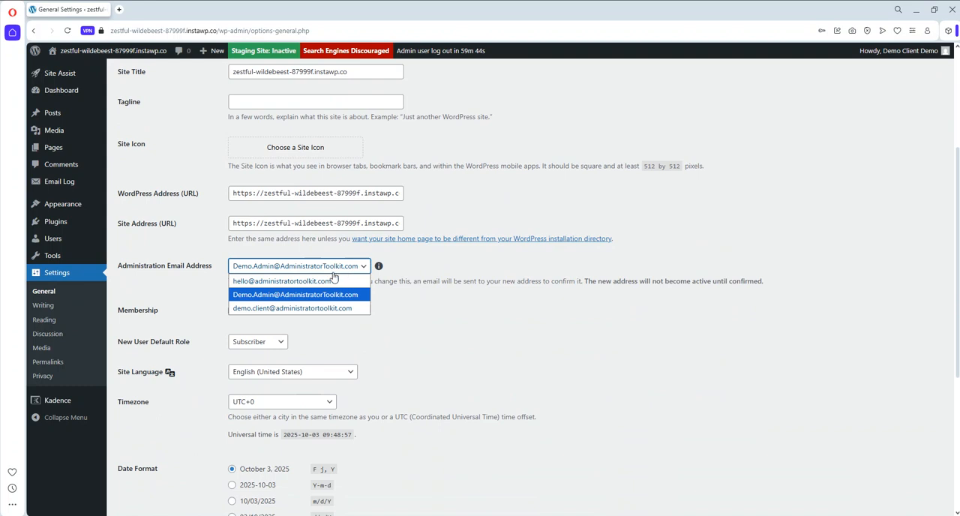
click(298, 309)
scroll(548, 310, down, 4)
click(147, 465)
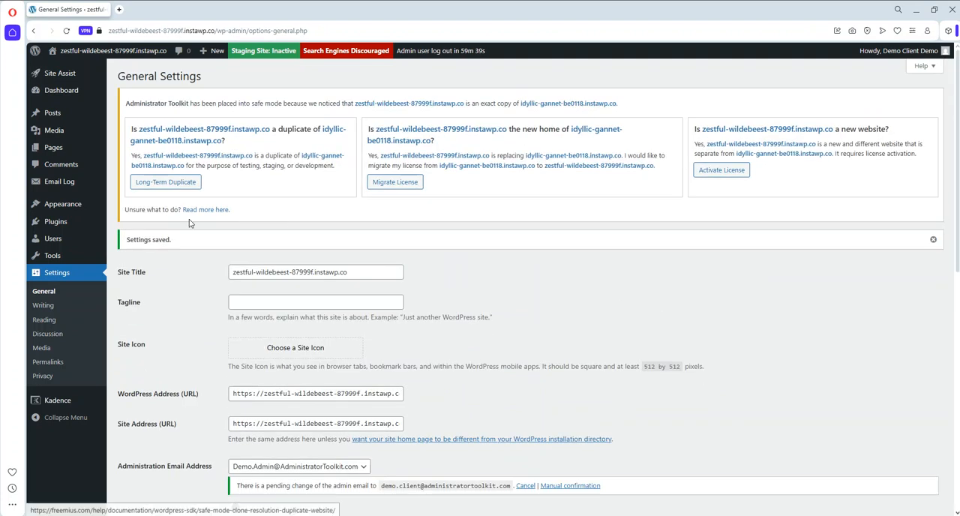
- Check the Dashboard home and WordPress Updates screens for the administrator email notice in Opera
click(67, 90)
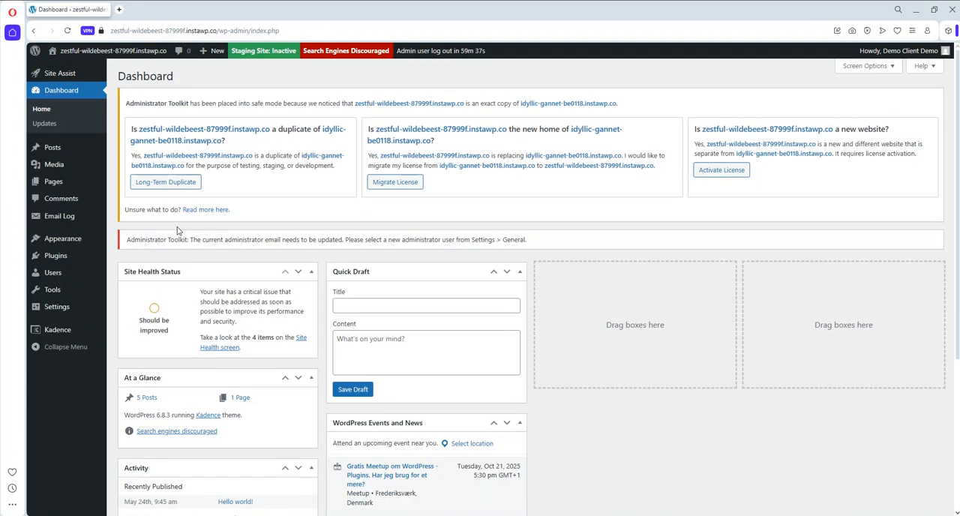
click(47, 125)
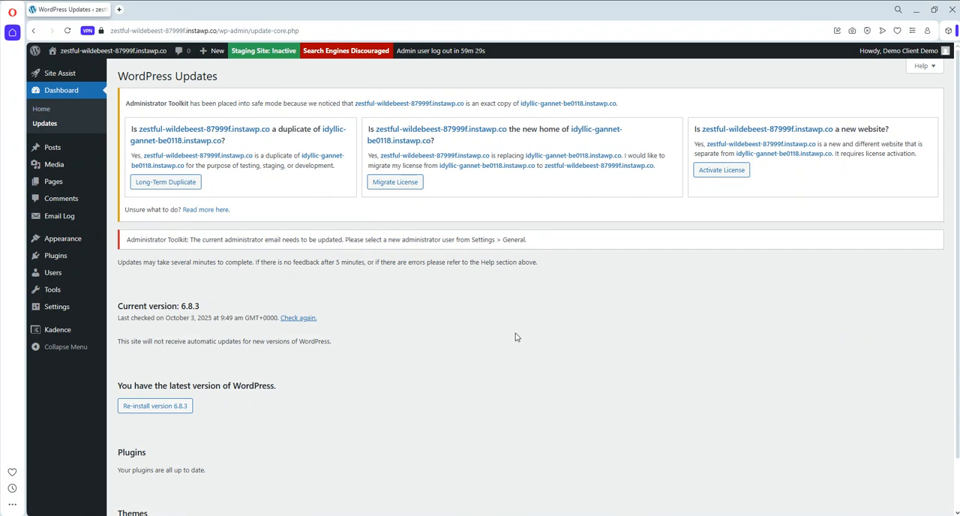
click(917, 10)
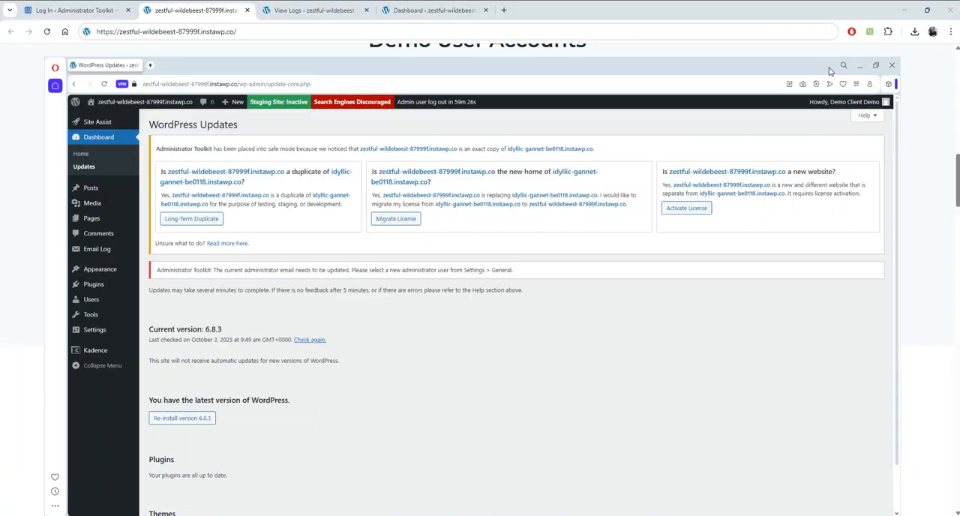
- Reload the Email Logs in Chrome and preview the latest New Admin Email Address message as HTML, closing it after reading
click(314, 11)
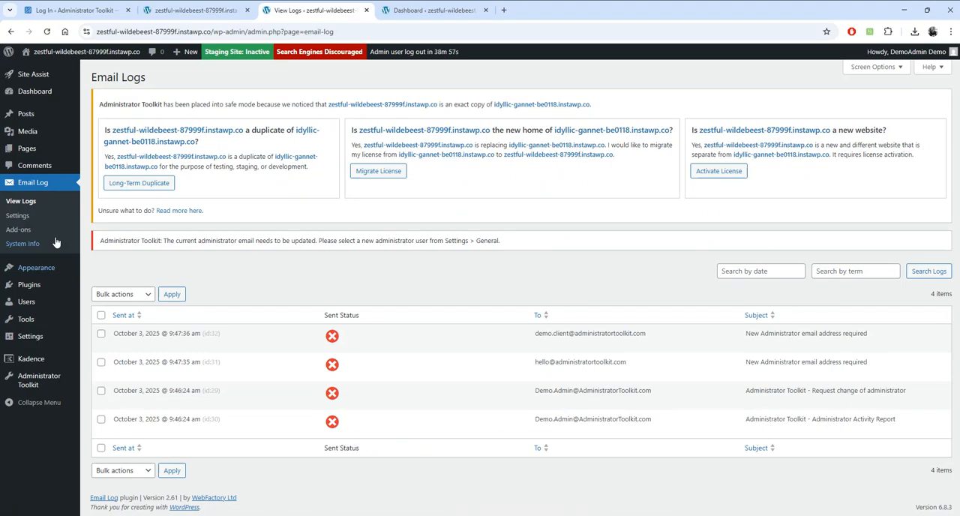
click(30, 203)
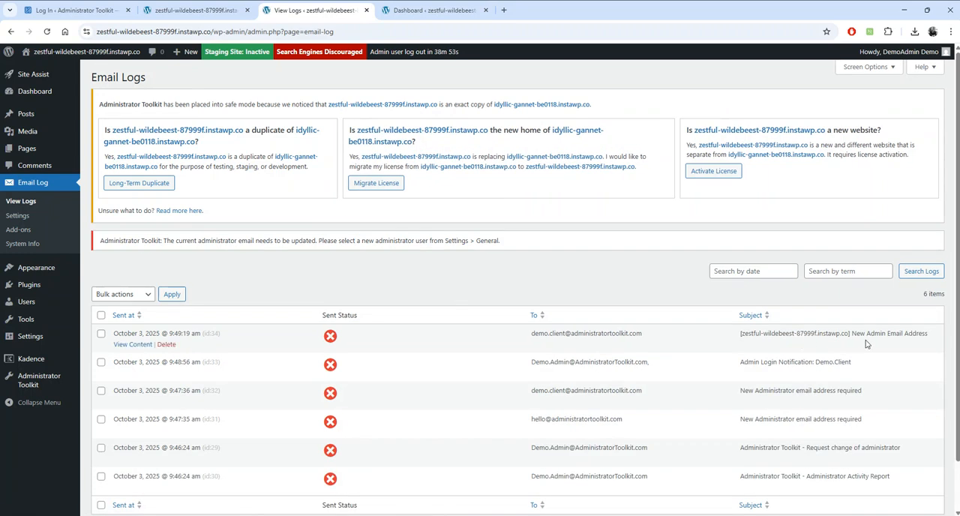
click(131, 344)
click(399, 213)
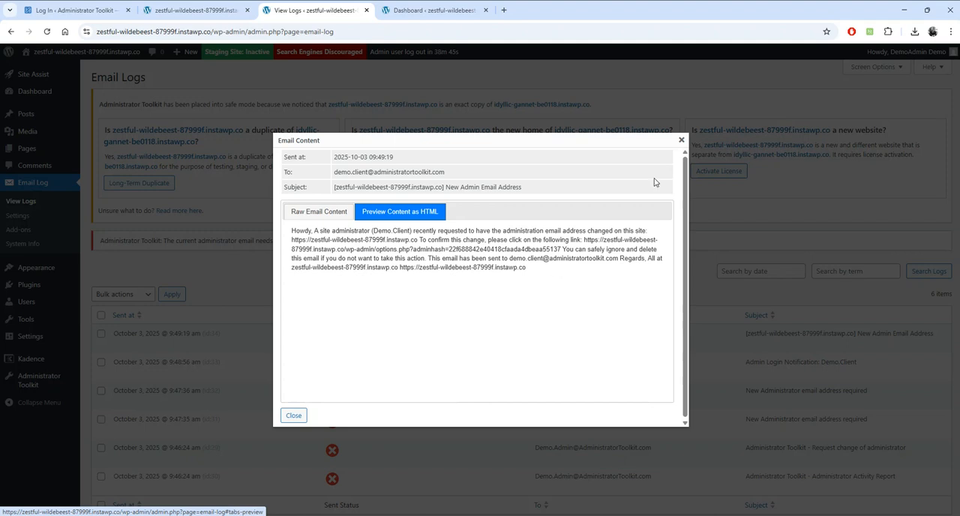
click(682, 141)
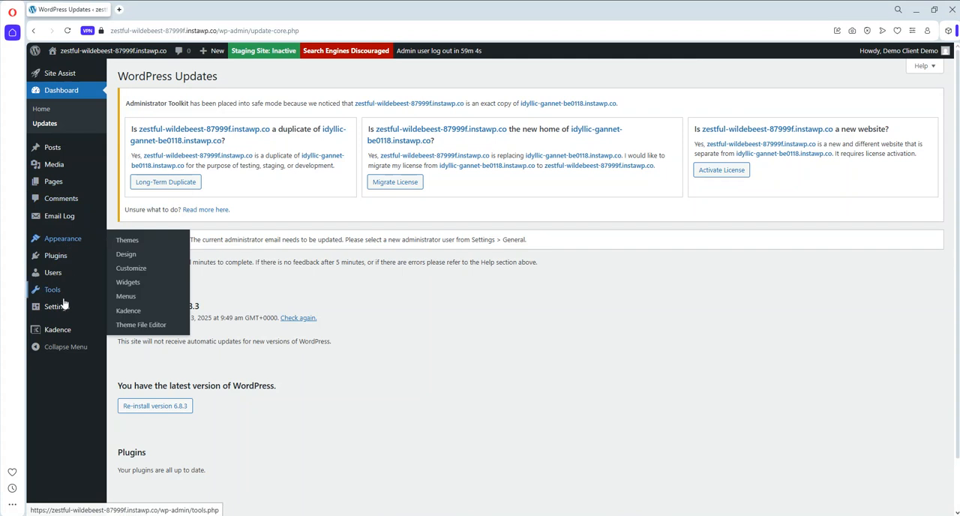
- In Opera, open the General Settings and manually confirm the pending Administration Email Address change to the demo client's email
mouse_move(58, 306)
click(134, 311)
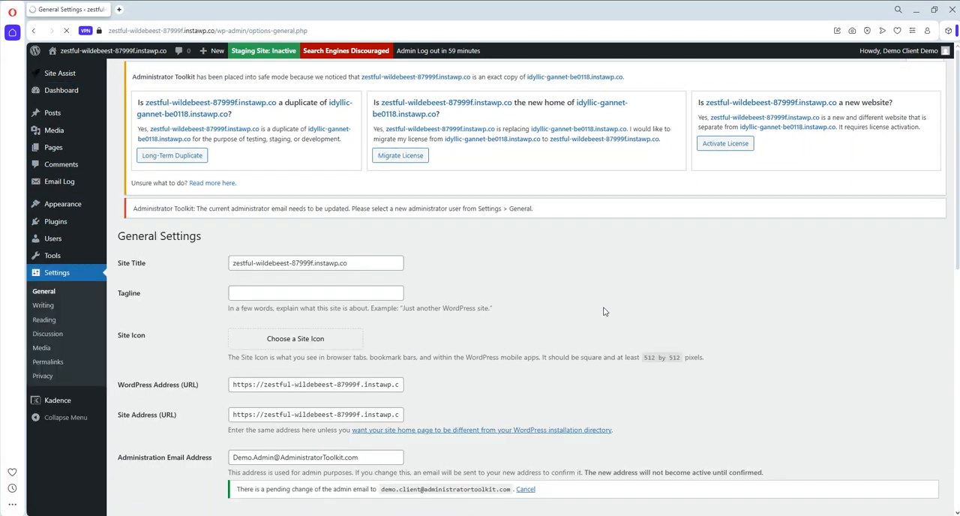
scroll(602, 312, down, 4)
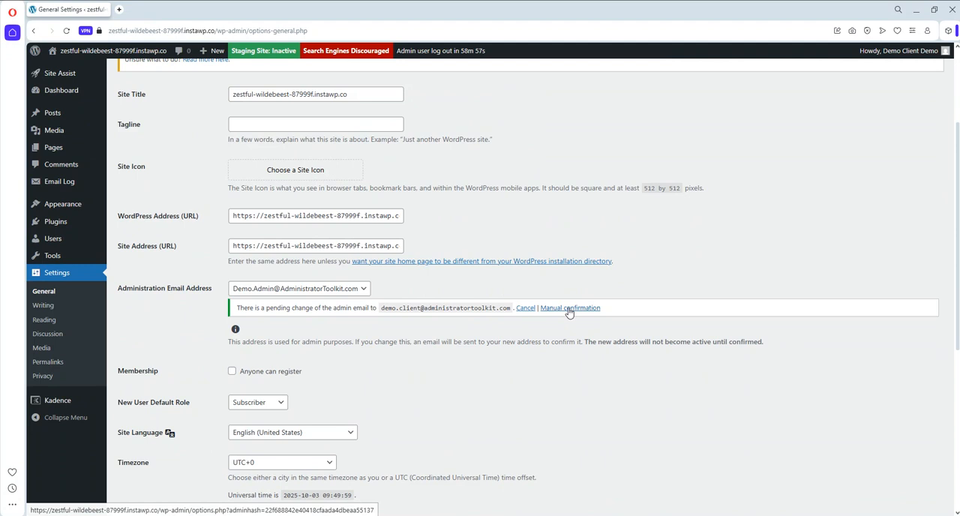
scroll(622, 285, up, 2)
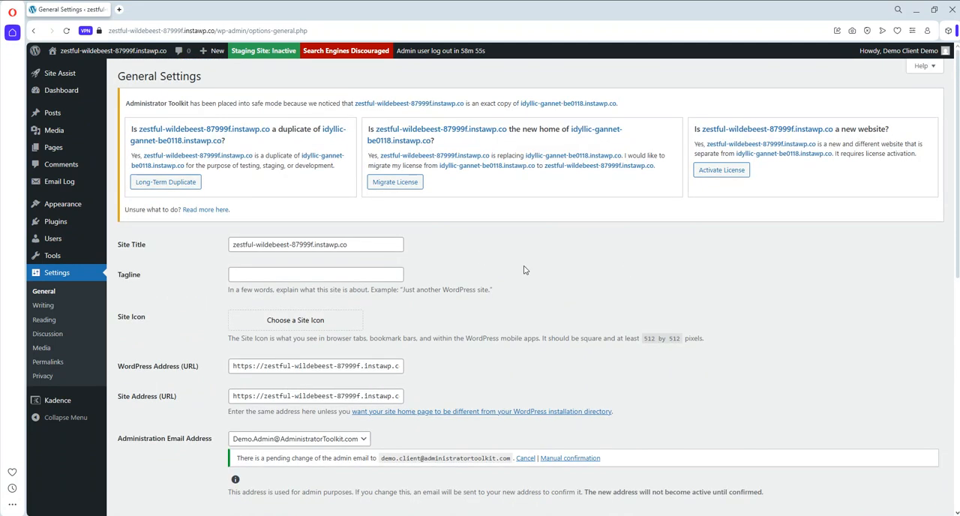
scroll(523, 269, down, 3)
click(564, 259)
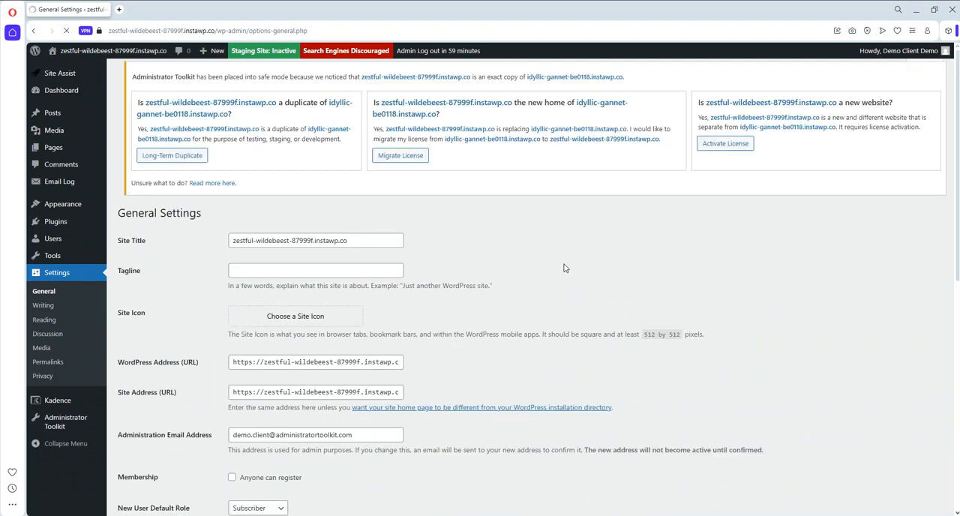
- Return to the demo page in Chrome and review the tasks from Demo User Accounts through to the Demo tasks completed section
click(917, 11)
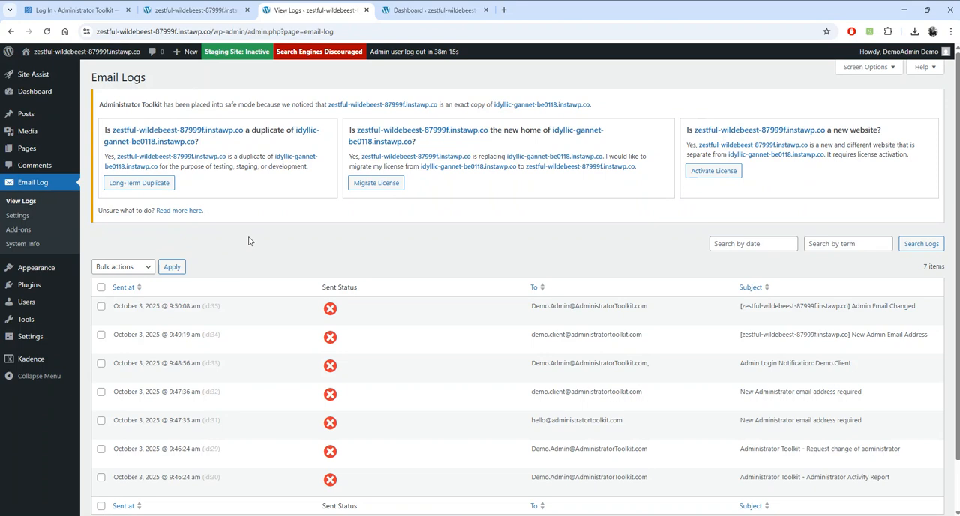
click(197, 10)
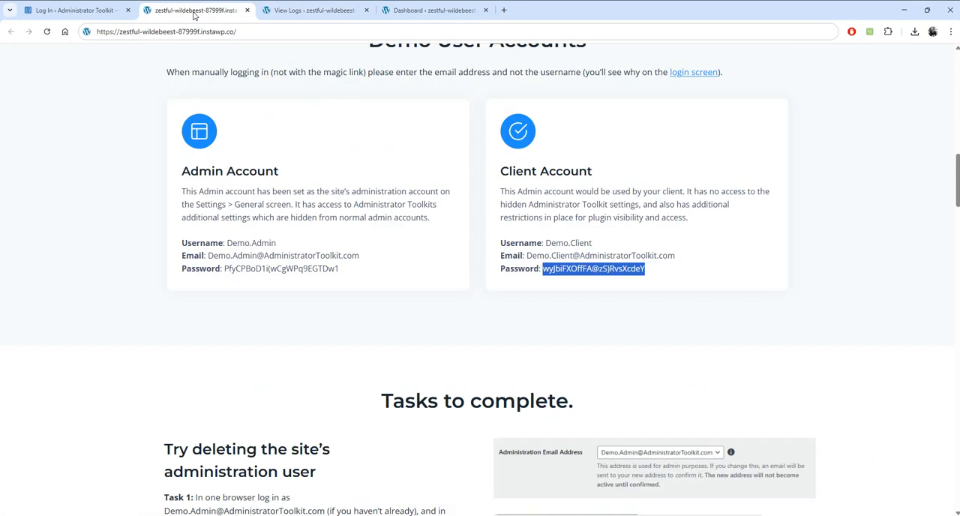
scroll(430, 315, down, 10)
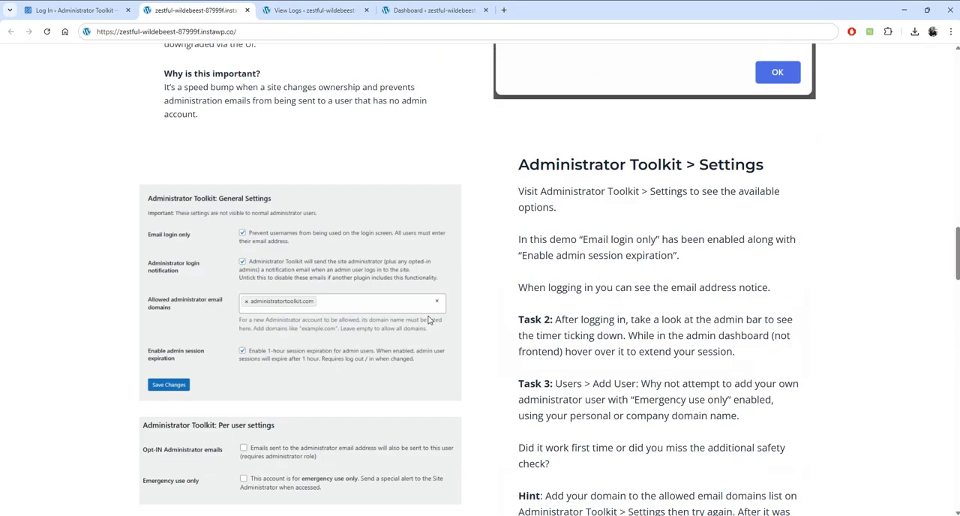
scroll(439, 327, down, 6)
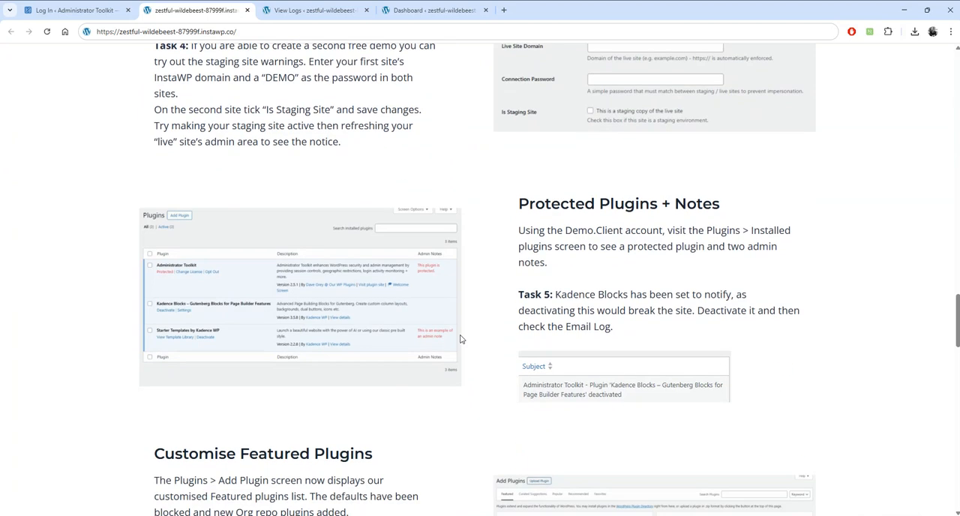
scroll(529, 326, down, 8)
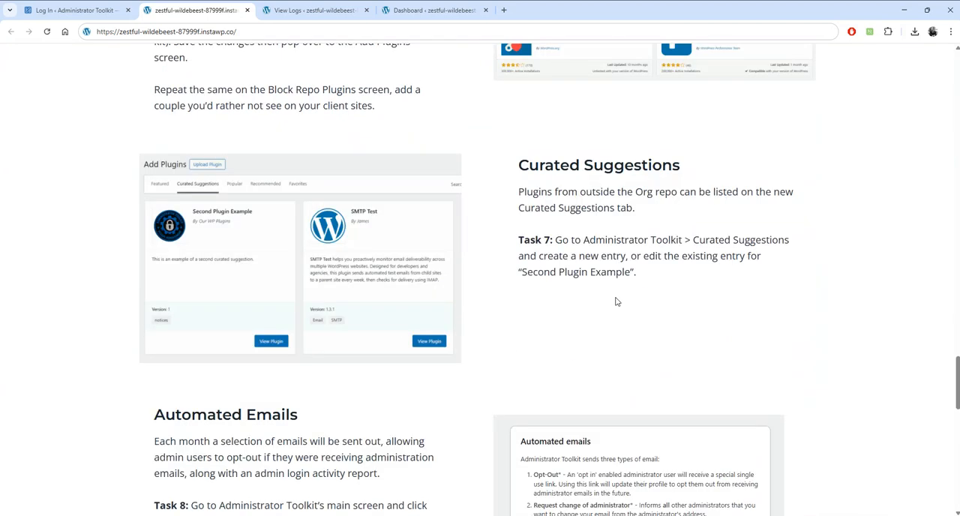
scroll(617, 302, down, 4)
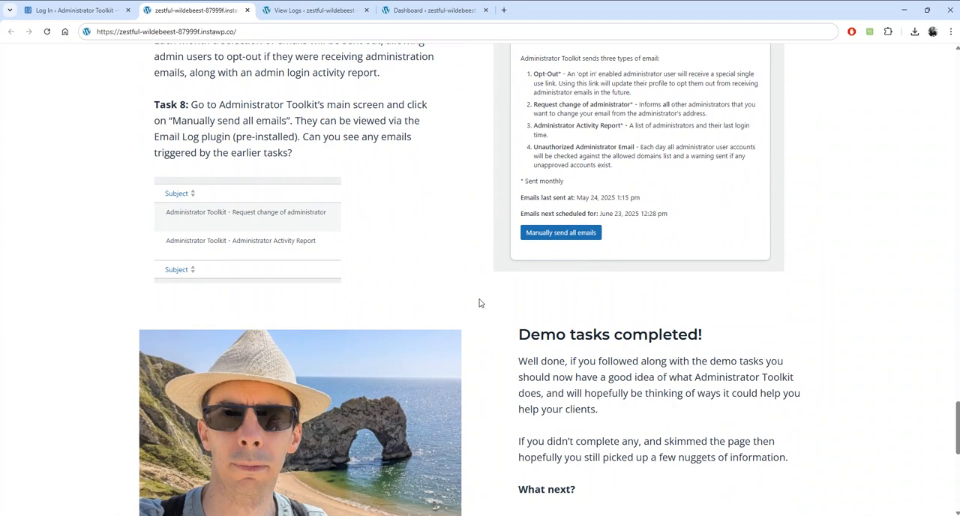
scroll(483, 302, down, 2)
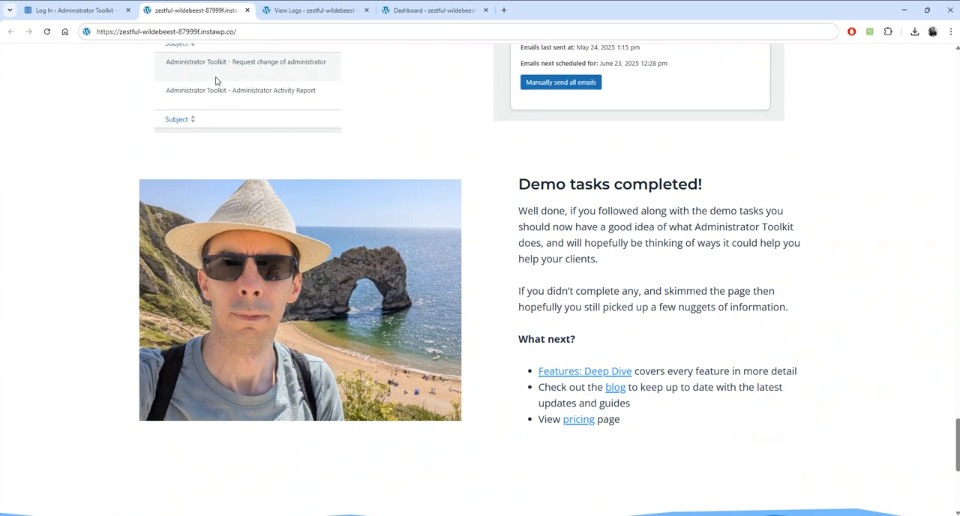
- Go to the administratortoolkit.com home page, open the Knowledge Base, look over its sections and open the full Tutorials list
click(105, 9)
drag(337, 37, 174, 34)
key(BackSpace)
key(Return)
mouse_move(537, 70)
click(531, 100)
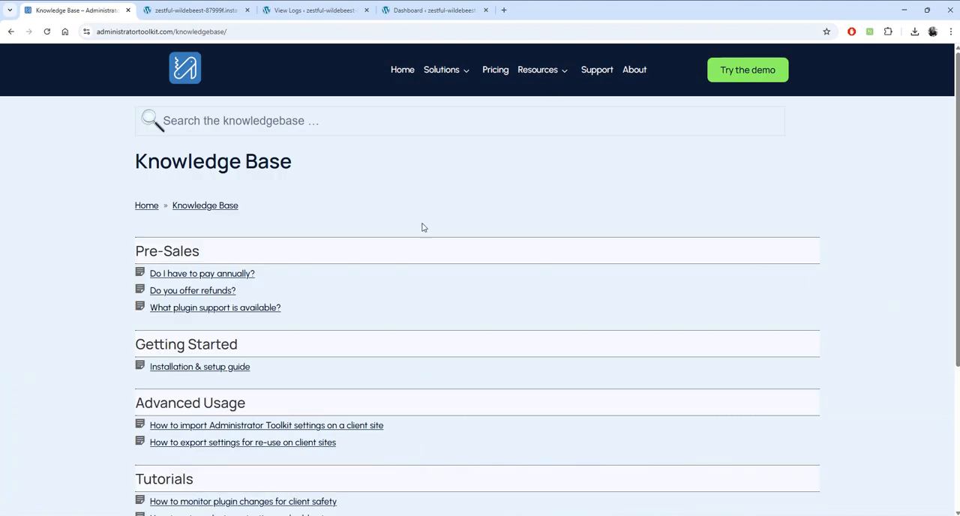
scroll(423, 227, down, 3)
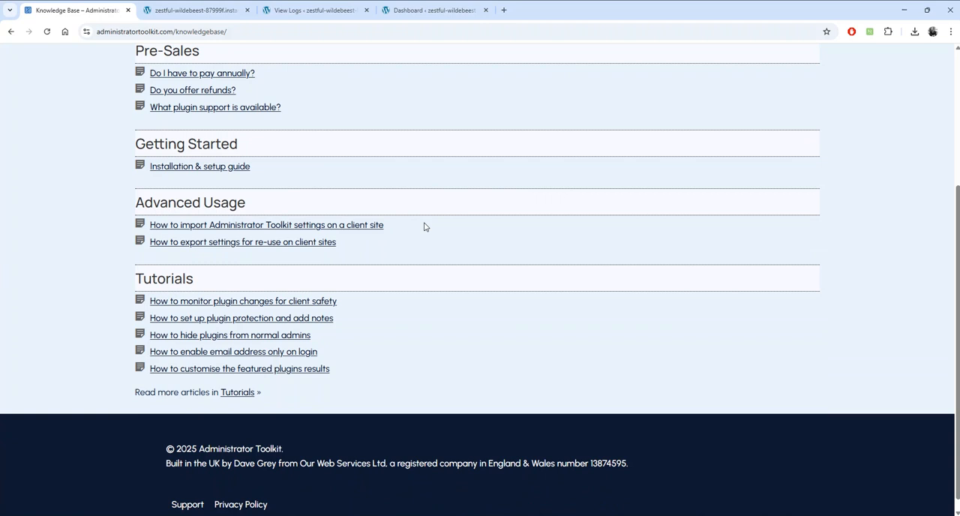
click(241, 393)
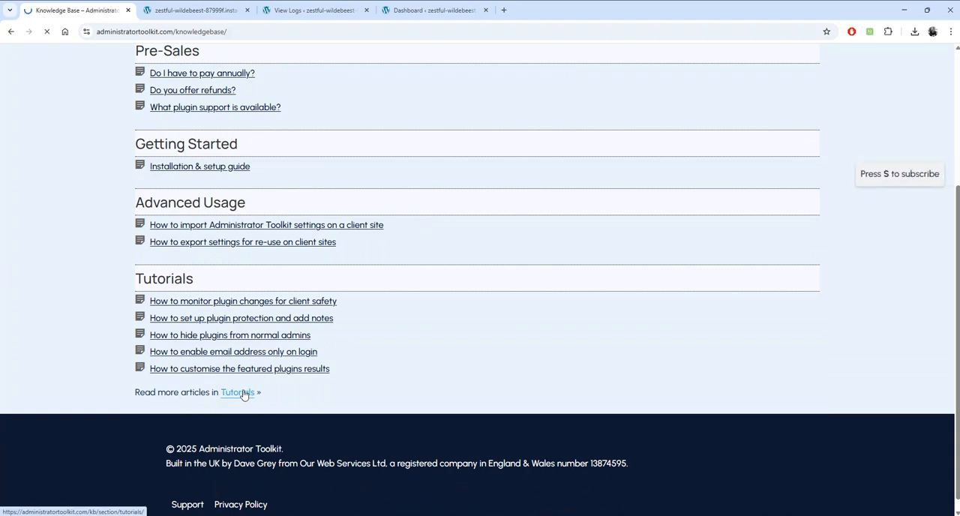